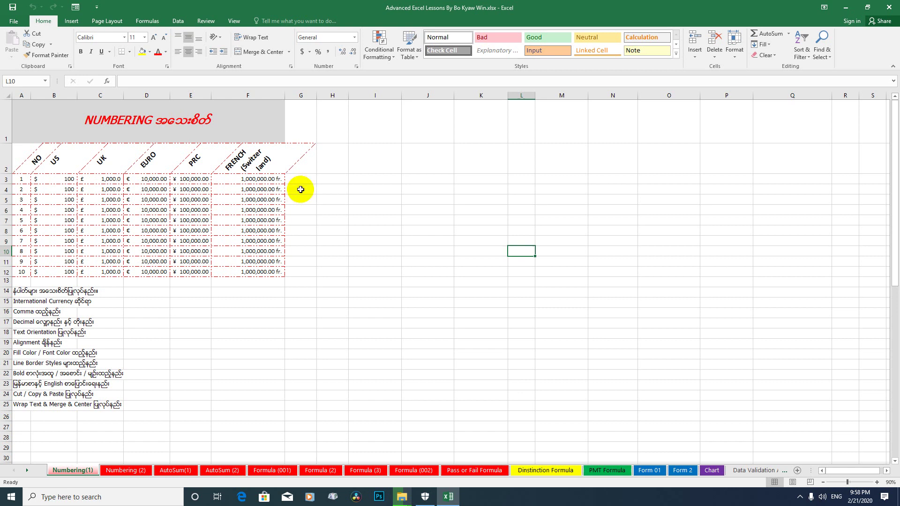
# After a few trial selections, select the empty range J2:O11 to the right of the NUMBERING table.
pyautogui.moveTo(471, 161); pyautogui.dragTo(732, 354)
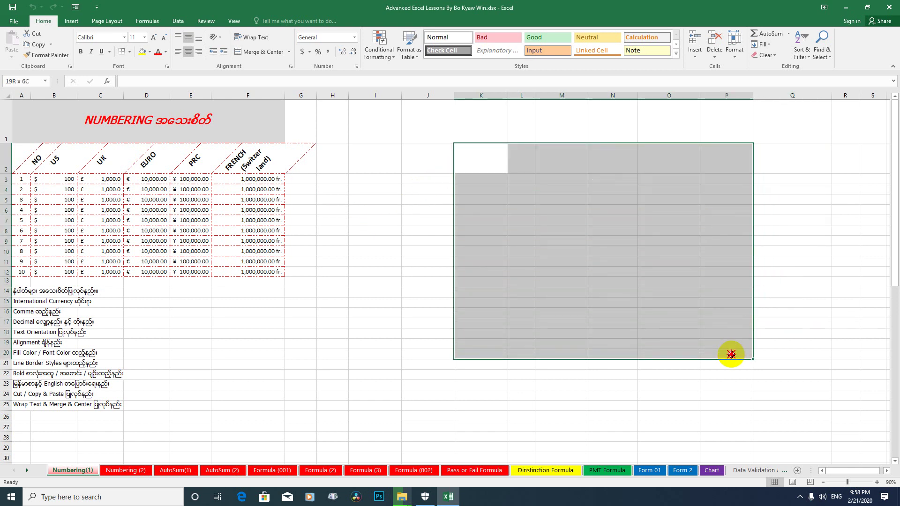
pyautogui.click(667, 269)
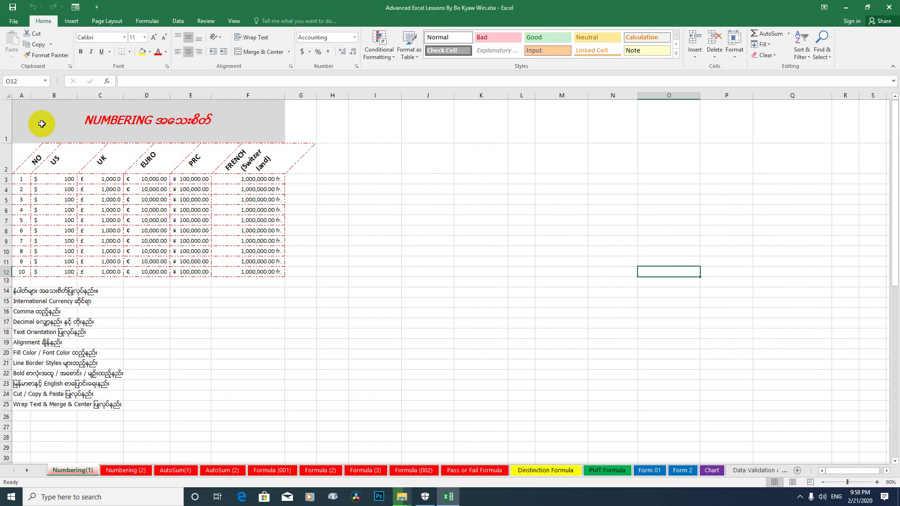
pyautogui.moveTo(18, 112); pyautogui.dragTo(288, 358)
pyautogui.click(375, 282)
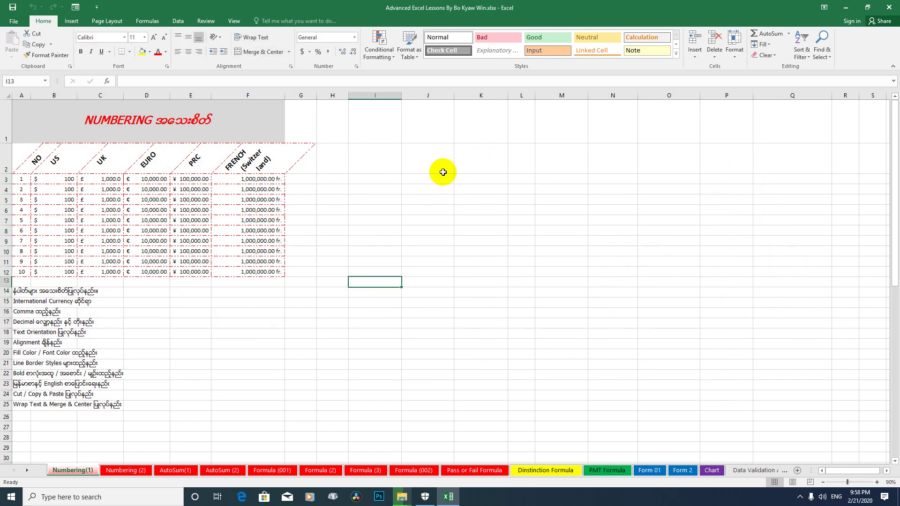
pyautogui.moveTo(427, 157); pyautogui.dragTo(675, 265)
pyautogui.click(374, 240)
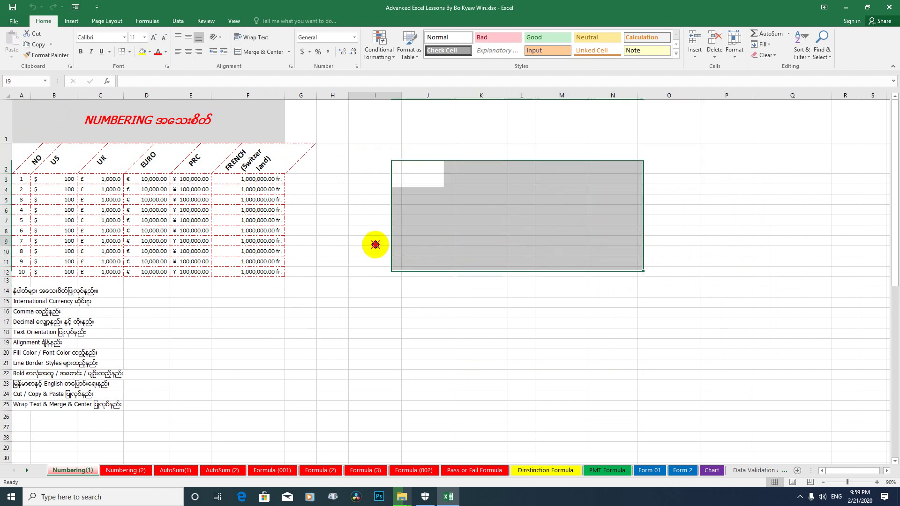
pyautogui.moveTo(420, 163)
pyautogui.mouseDown()
pyautogui.moveTo(438, 209)
pyautogui.moveTo(516, 261)
pyautogui.moveTo(663, 257)
pyautogui.mouseUp()
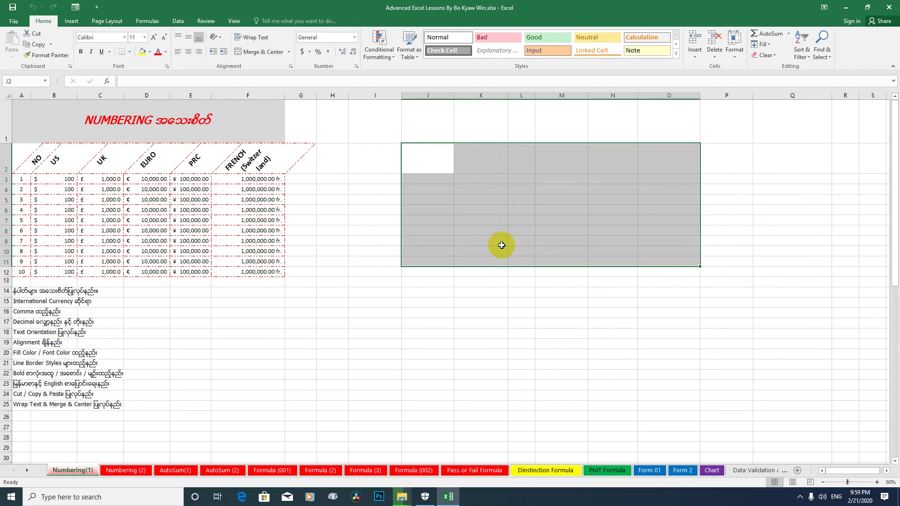
# Apply All Borders to J2:O11 so every cell gets a thin solid border.
pyautogui.click(131, 55)
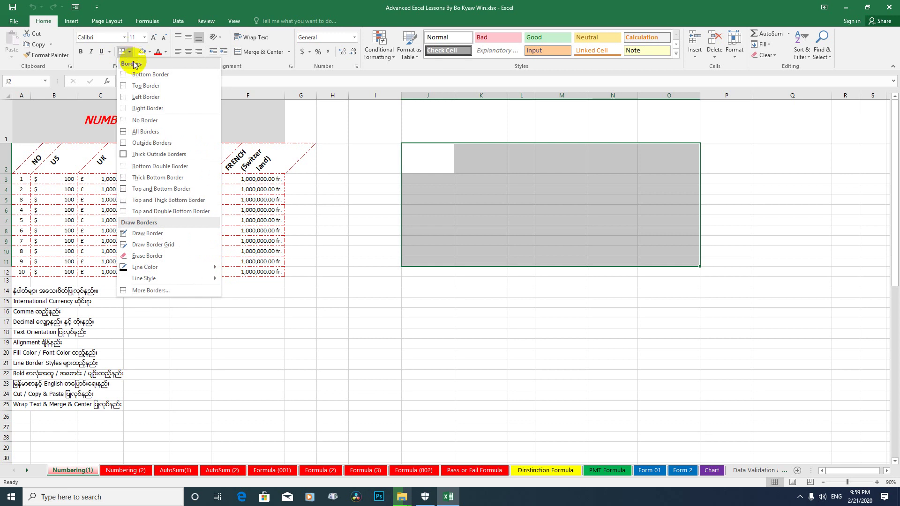
pyautogui.click(162, 134)
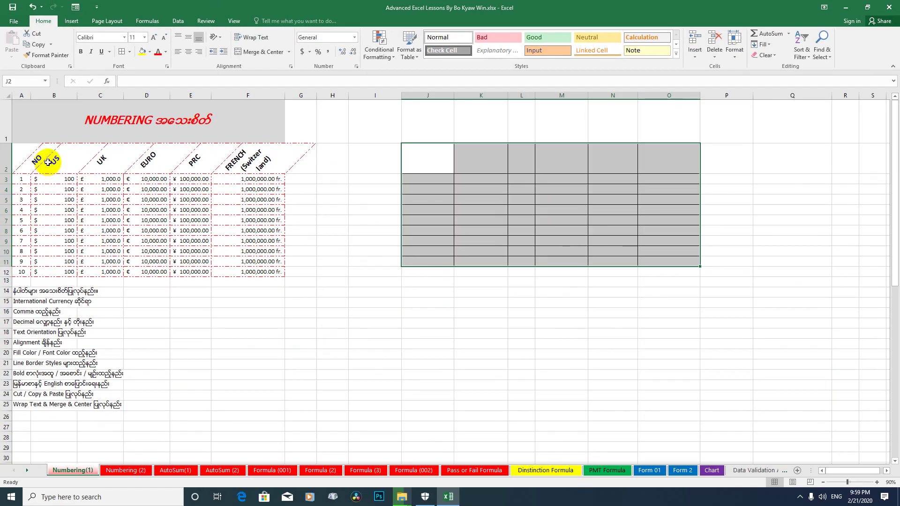
# Reselect the newly bordered J2:O11 grid and bring up the Borders menu to pick a line style.
pyautogui.click(432, 193)
pyautogui.moveTo(426, 159)
pyautogui.mouseDown()
pyautogui.moveTo(655, 234)
pyautogui.moveTo(658, 261)
pyautogui.mouseUp()
pyautogui.moveTo(24, 154)
pyautogui.mouseDown()
pyautogui.moveTo(229, 221)
pyautogui.moveTo(267, 277)
pyautogui.mouseUp()
pyautogui.moveTo(427, 164)
pyautogui.mouseDown()
pyautogui.moveTo(456, 192)
pyautogui.moveTo(682, 257)
pyautogui.mouseUp()
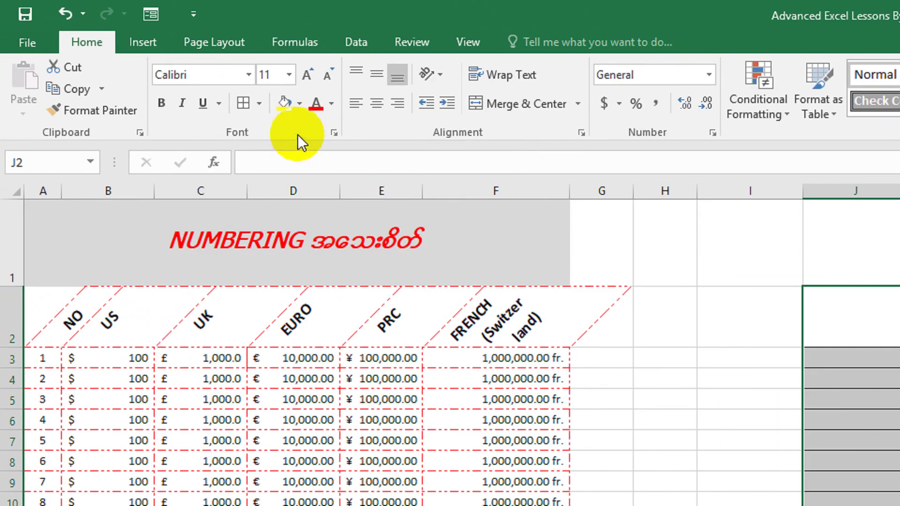
pyautogui.click(129, 52)
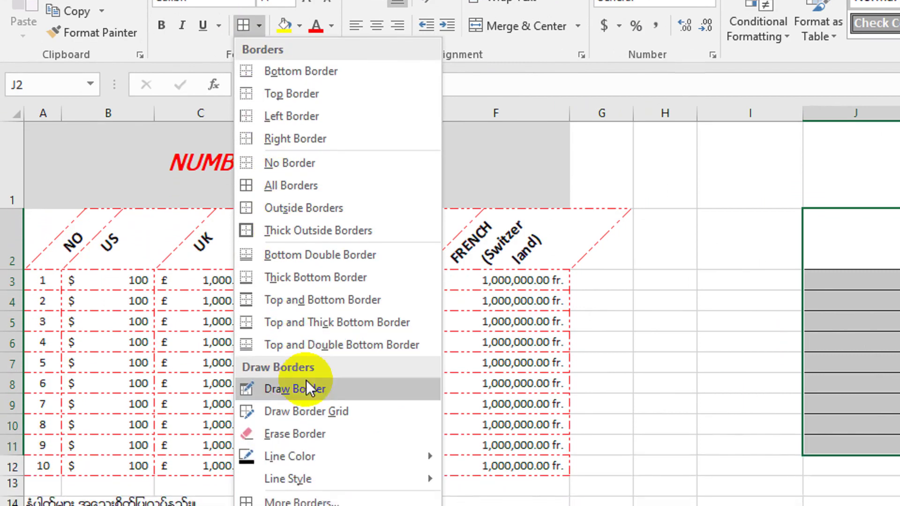
pyautogui.moveTo(144, 279)
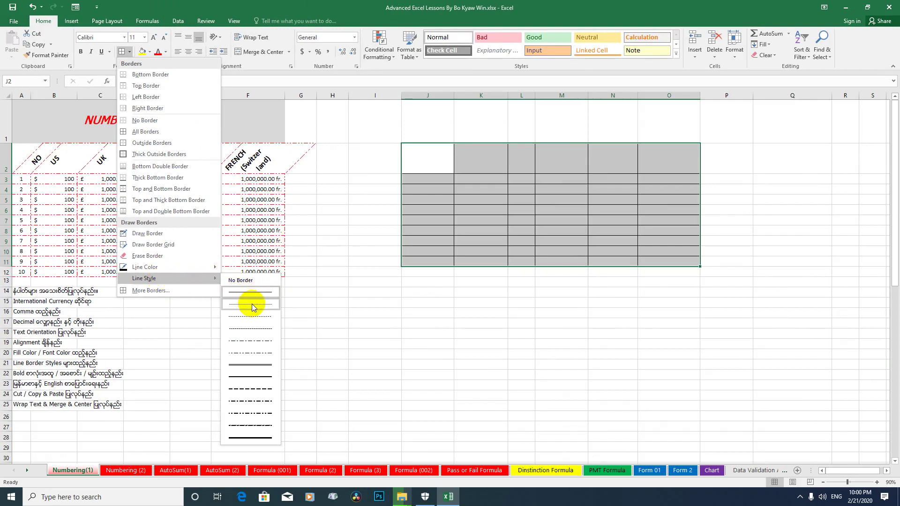
# Choose the dash-dot line style and redraw all of J2:O11's borders with it.
pyautogui.click(257, 354)
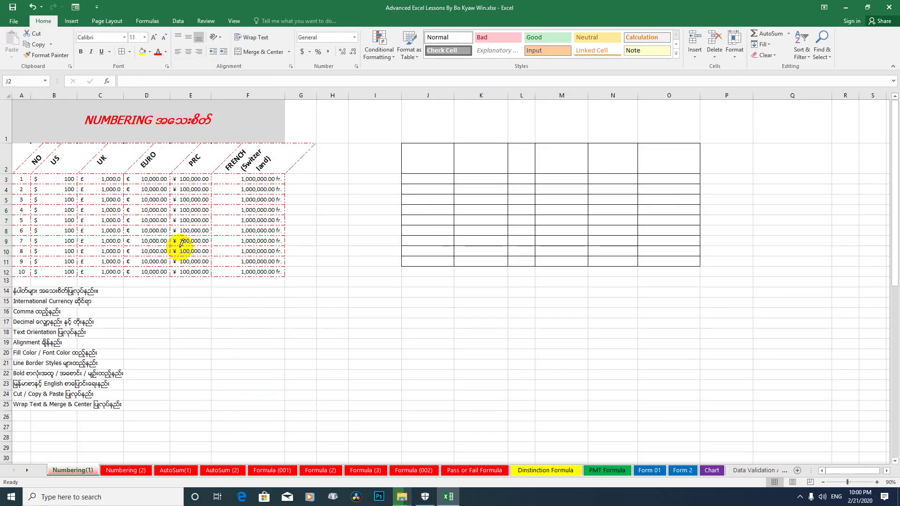
pyautogui.click(124, 54)
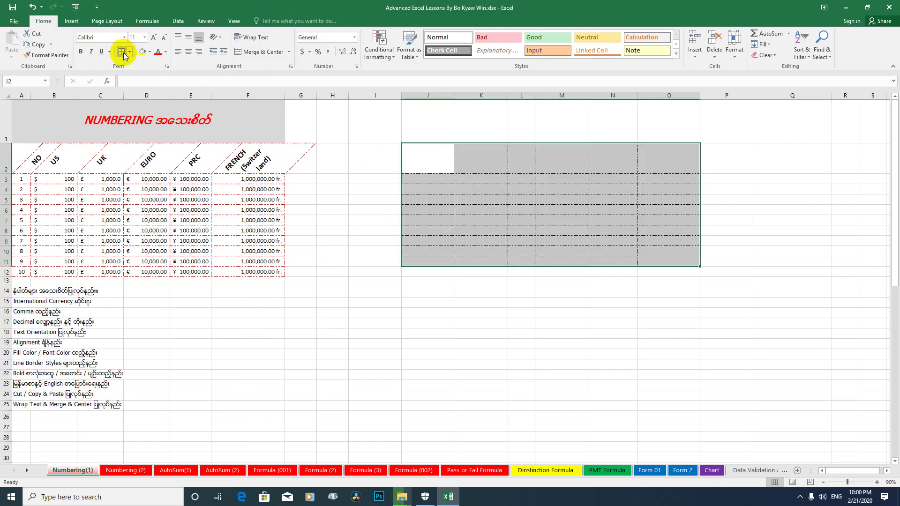
pyautogui.click(472, 188)
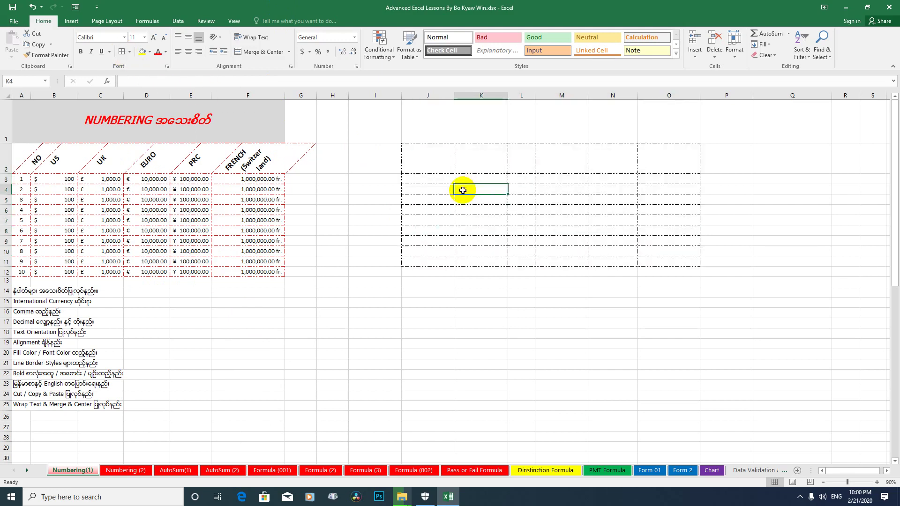
# Compare the new grid with the NUMBERING table's borders and reselect the dash-dot block from J2.
pyautogui.click(253, 221)
pyautogui.moveTo(16, 153)
pyautogui.mouseDown()
pyautogui.moveTo(140, 167)
pyautogui.moveTo(246, 230)
pyautogui.moveTo(357, 251)
pyautogui.mouseUp()
pyautogui.moveTo(418, 157); pyautogui.dragTo(665, 259)
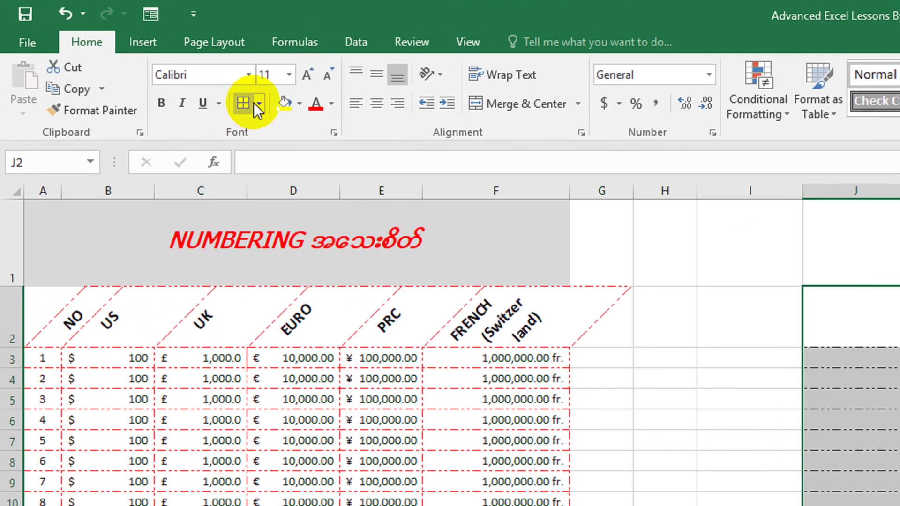
# Select I1:P13 around the grid and apply No Border to strip every border.
pyautogui.click(127, 52)
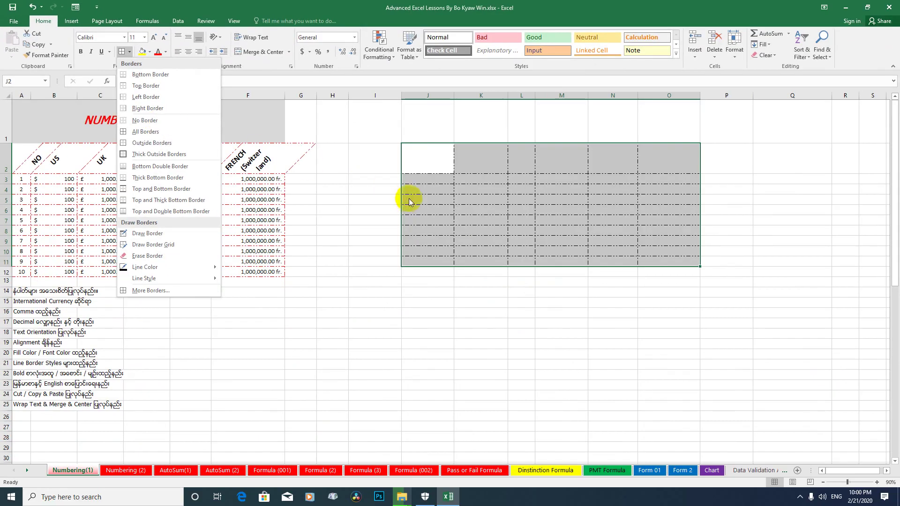
pyautogui.click(412, 165)
pyautogui.click(389, 131)
pyautogui.moveTo(389, 132); pyautogui.dragTo(692, 287)
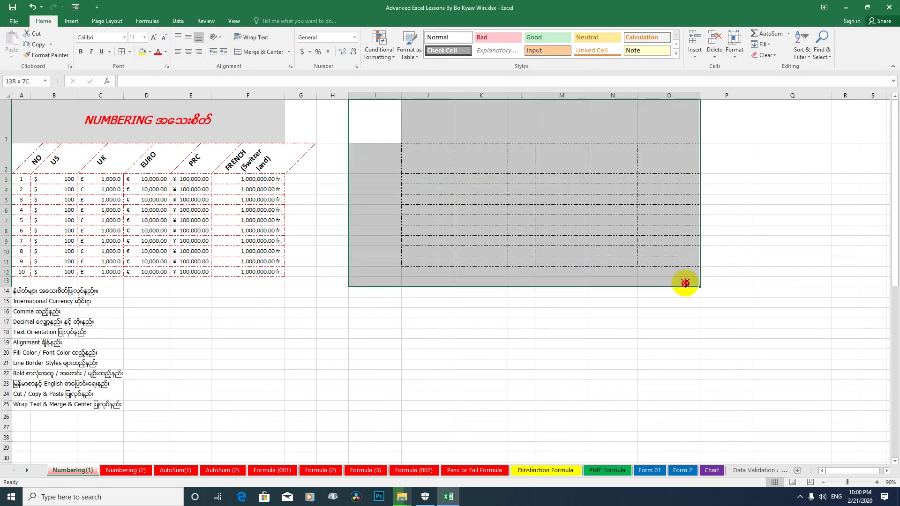
pyautogui.click(130, 53)
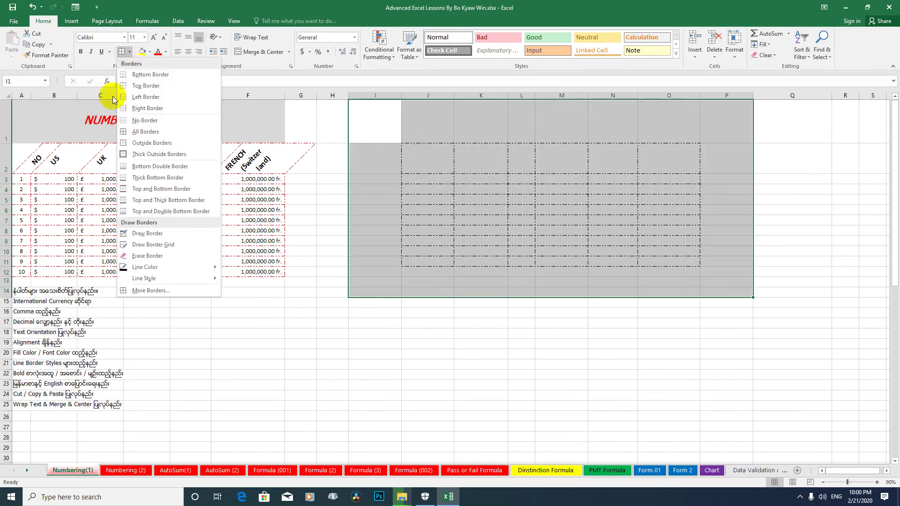
pyautogui.click(136, 120)
pyautogui.click(468, 219)
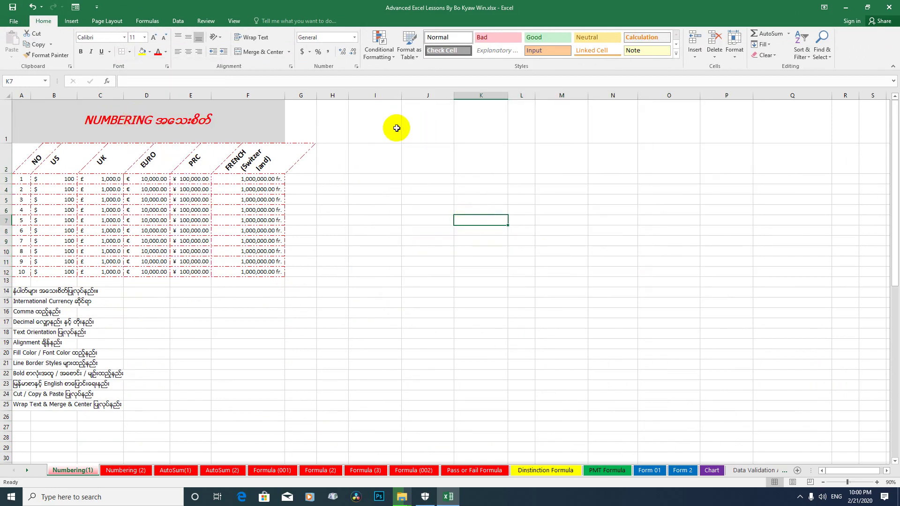
pyautogui.moveTo(397, 128); pyautogui.dragTo(760, 324)
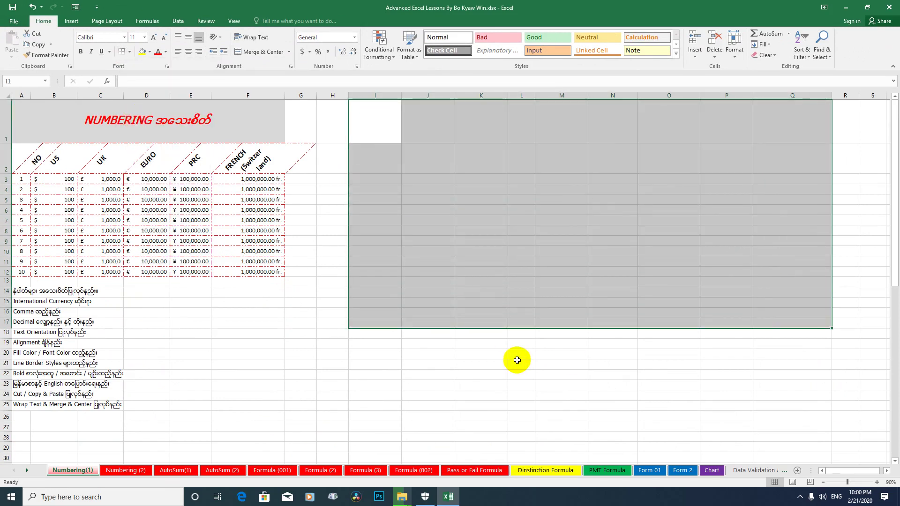
# Undo the No Border change so the dash-dot grid in J2:O11 returns.
pyautogui.click(500, 323)
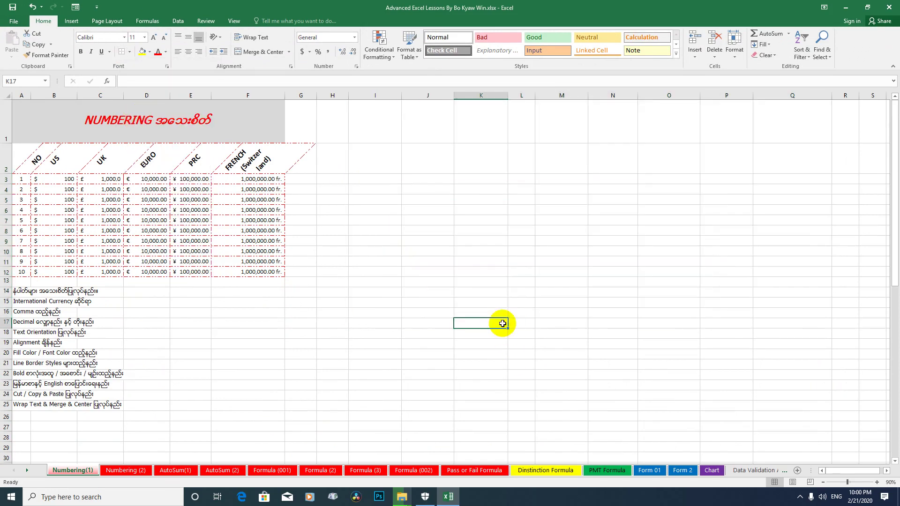
pyautogui.click(31, 8)
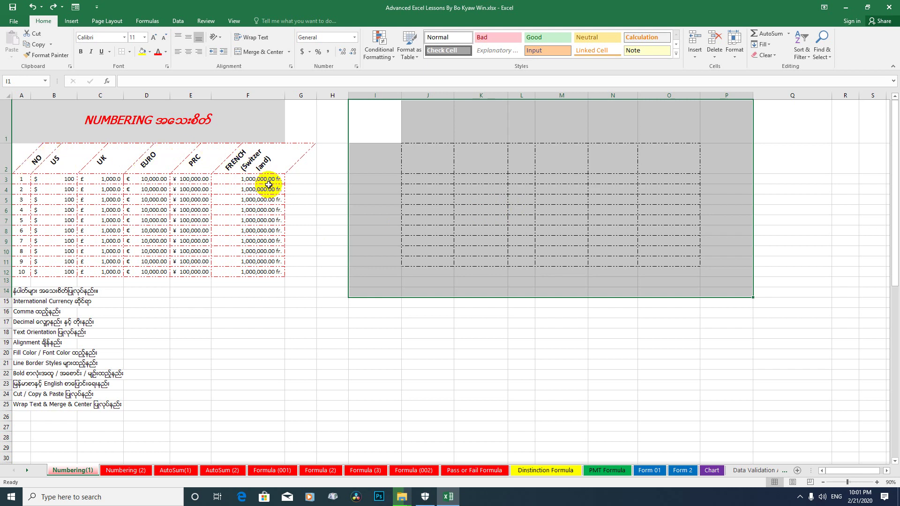
# Choose a border line colour from the Borders menu, then leave border drawing mode.
pyautogui.click(129, 52)
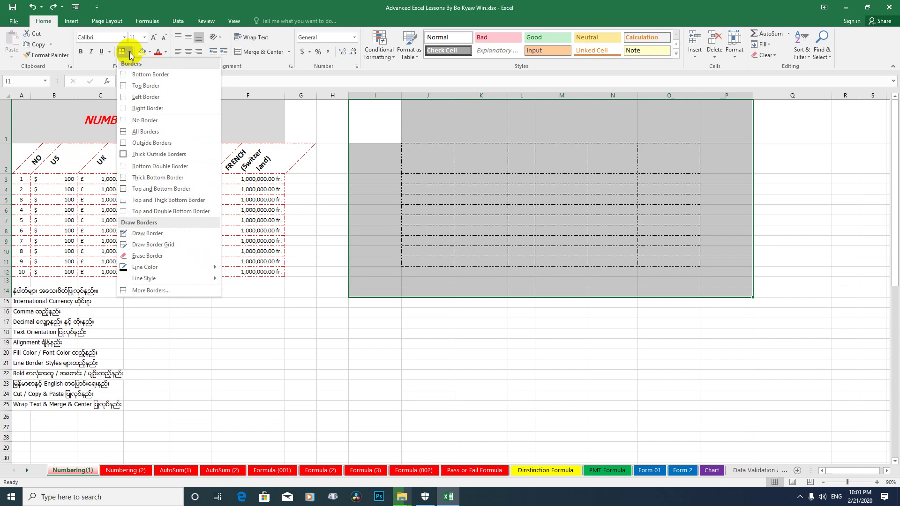
pyautogui.moveTo(145, 267)
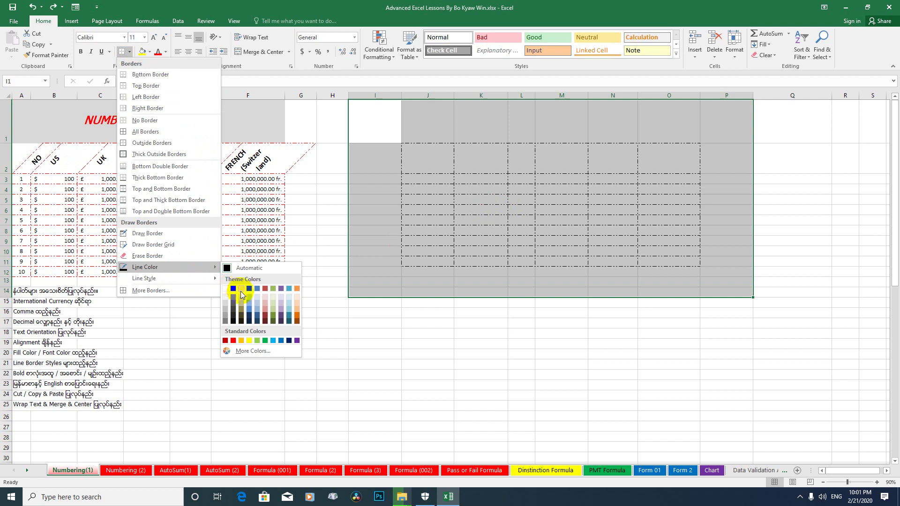
pyautogui.click(233, 341)
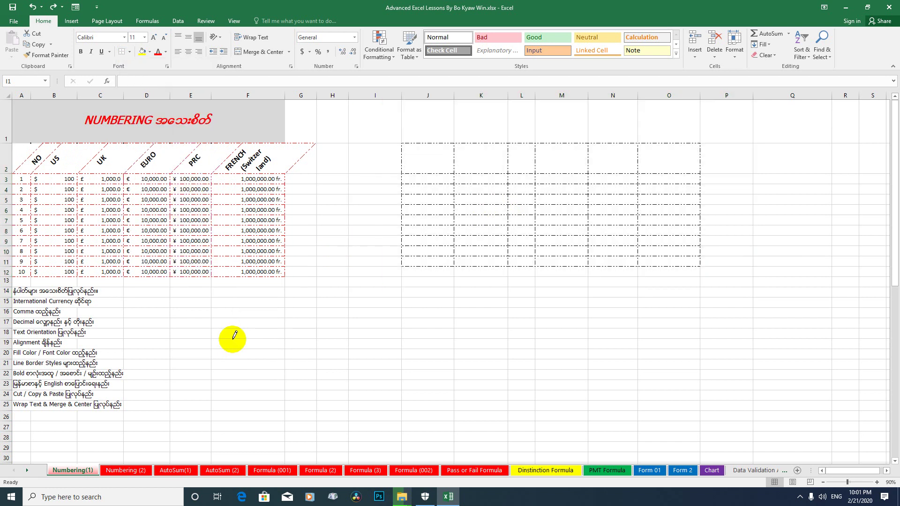
pyautogui.click(123, 52)
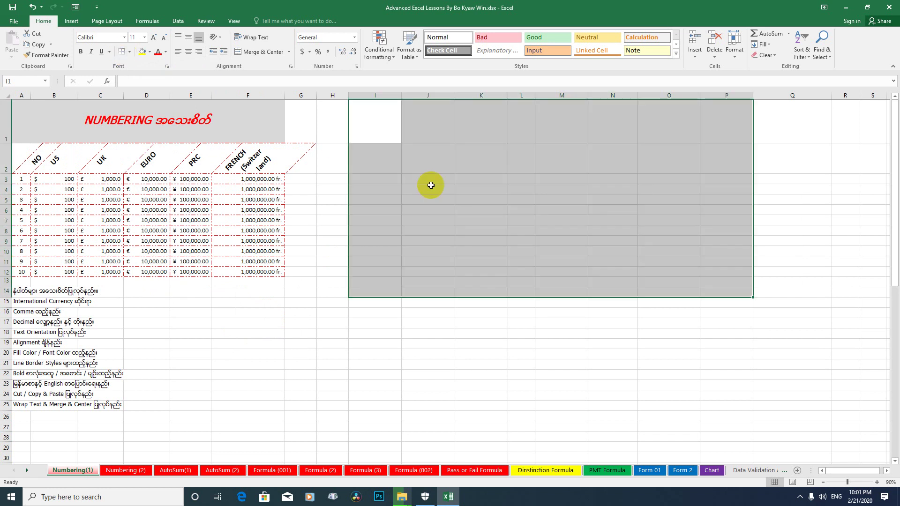
pyautogui.click(129, 52)
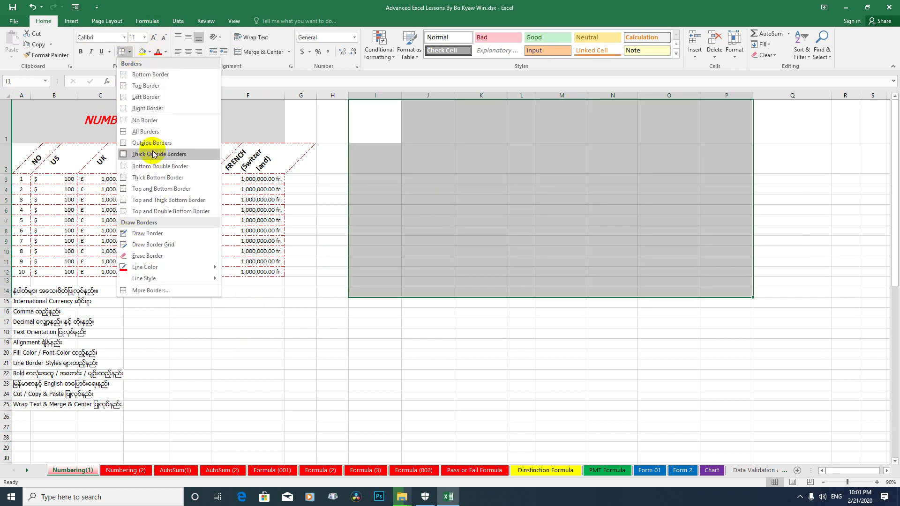
pyautogui.click(34, 9)
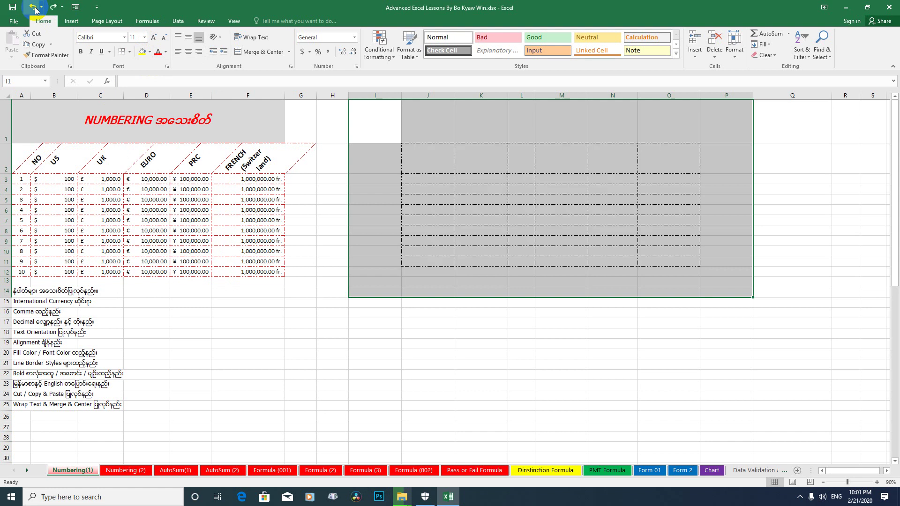
# Pick the line colour again, reselect J2:O11 and bring up the Borders menu for line styles.
pyautogui.click(129, 52)
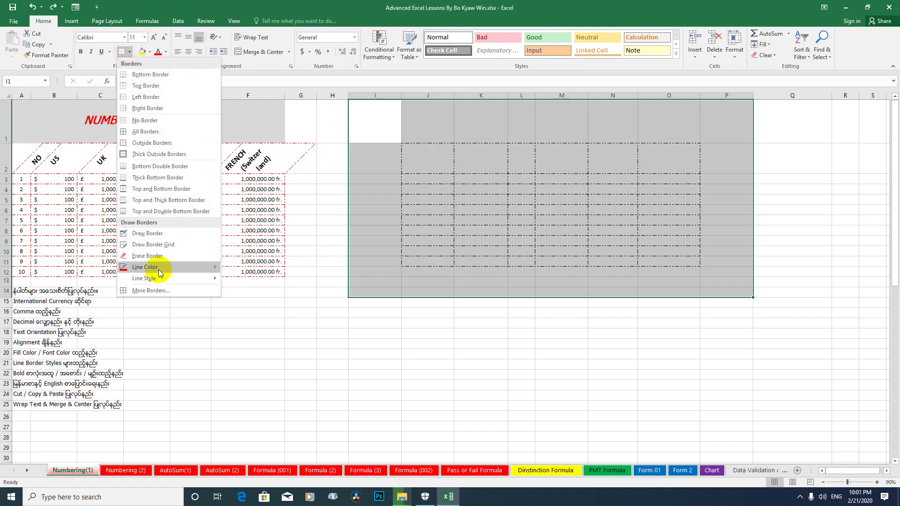
pyautogui.click(232, 340)
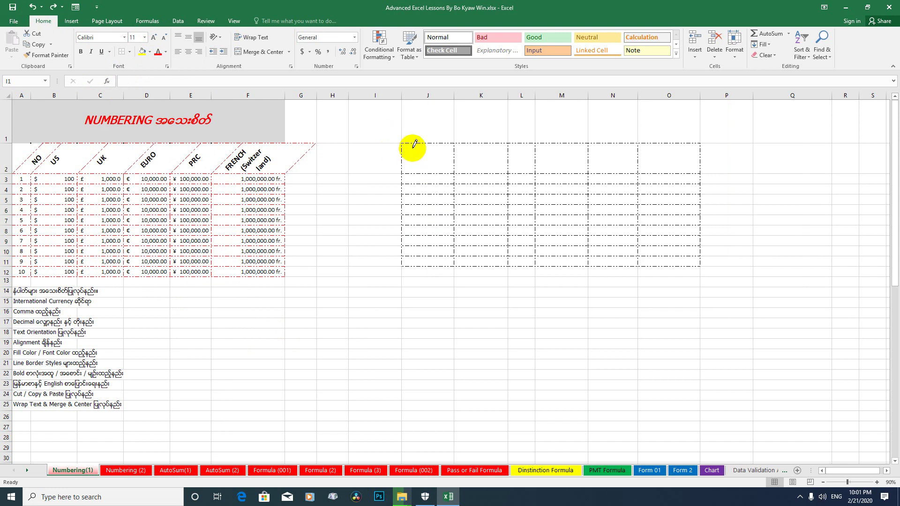
pyautogui.moveTo(422, 150); pyautogui.dragTo(676, 261)
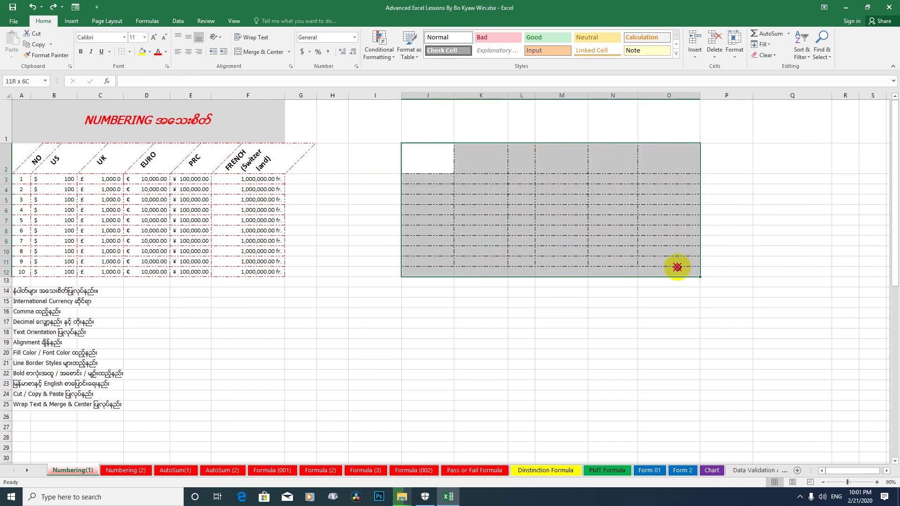
pyautogui.click(130, 52)
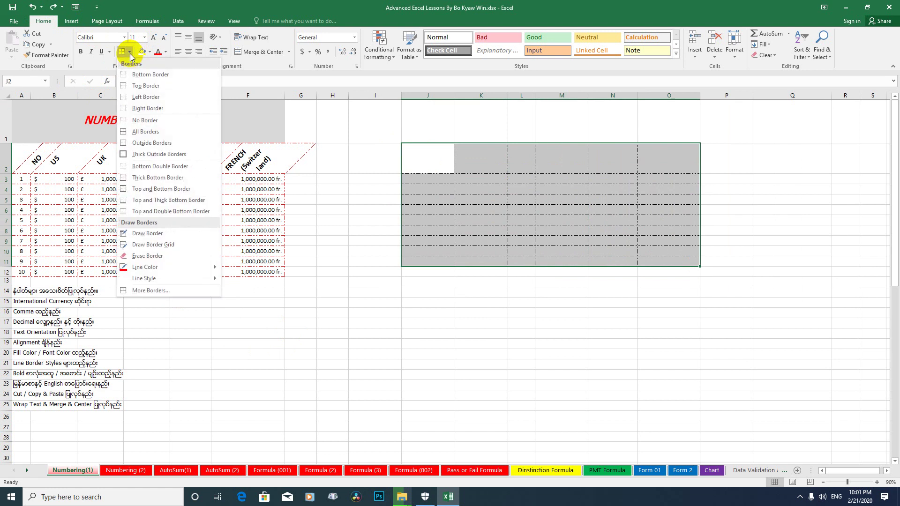
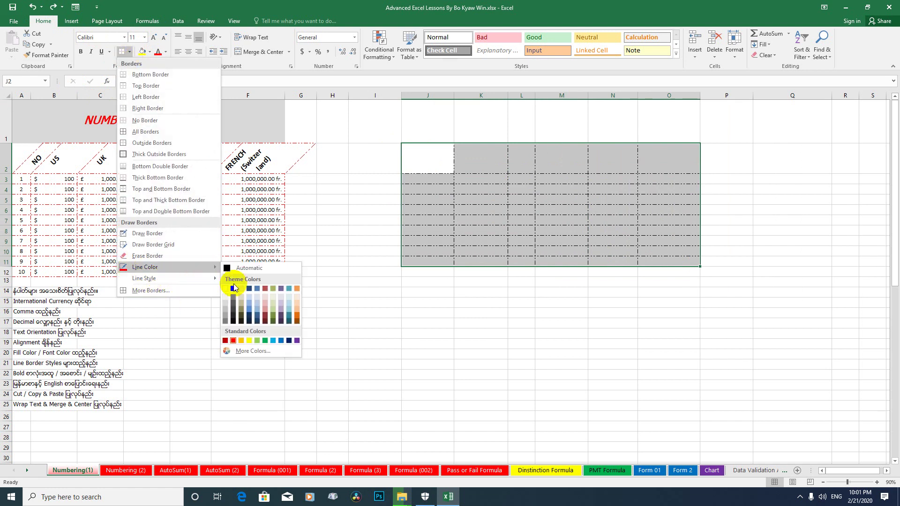
# Draw red dash-dot borders across the top of J2:K2 and down column J.
pyautogui.click(234, 336)
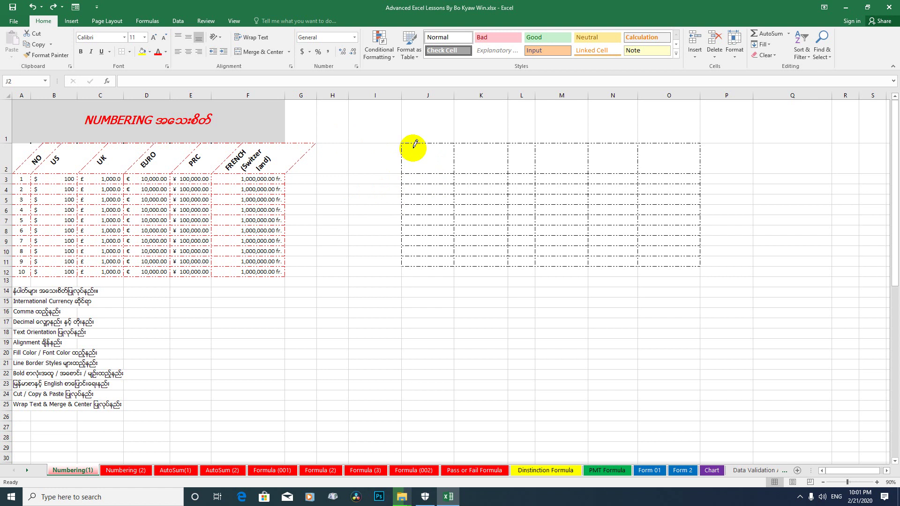
pyautogui.moveTo(408, 143); pyautogui.dragTo(493, 143)
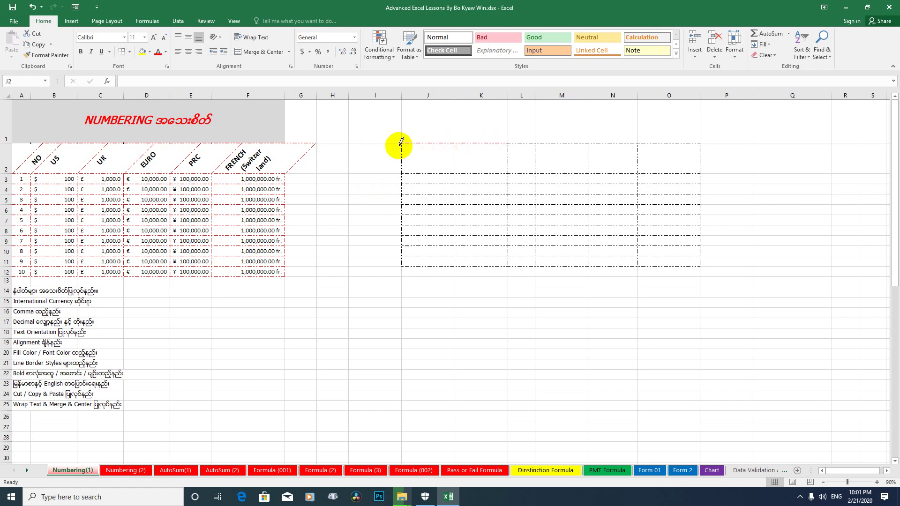
pyautogui.moveTo(402, 161); pyautogui.dragTo(412, 245)
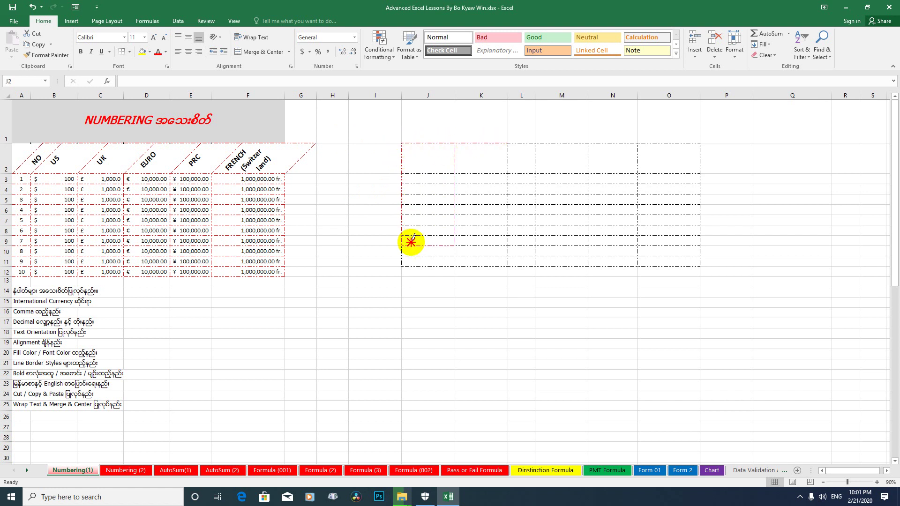
# Apply red dash-dot All Borders to every cell of J2:O11 and check the result.
pyautogui.click(129, 52)
pyautogui.click(148, 132)
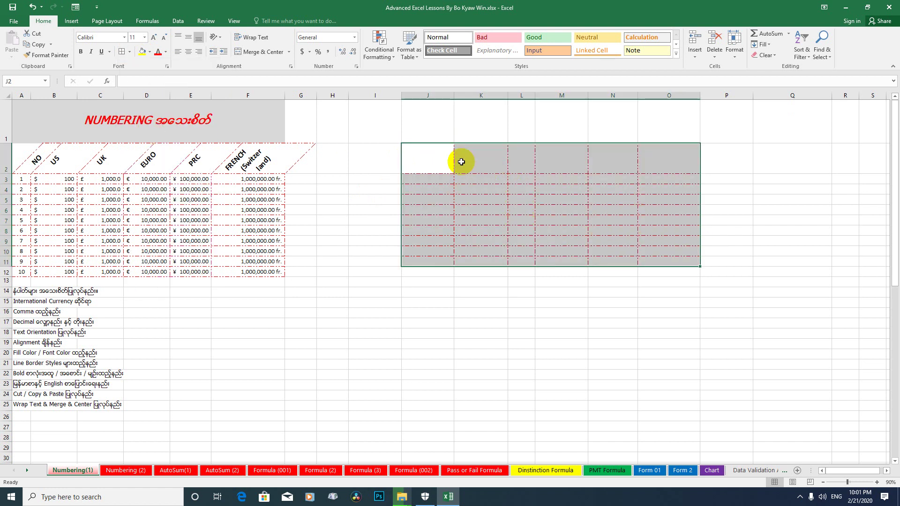
pyautogui.click(460, 161)
pyautogui.moveTo(432, 164); pyautogui.dragTo(669, 261)
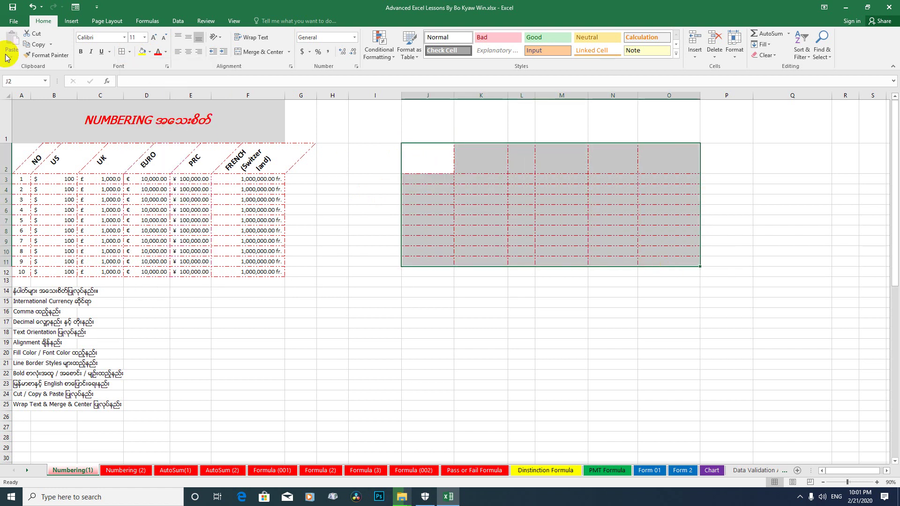
pyautogui.click(428, 210)
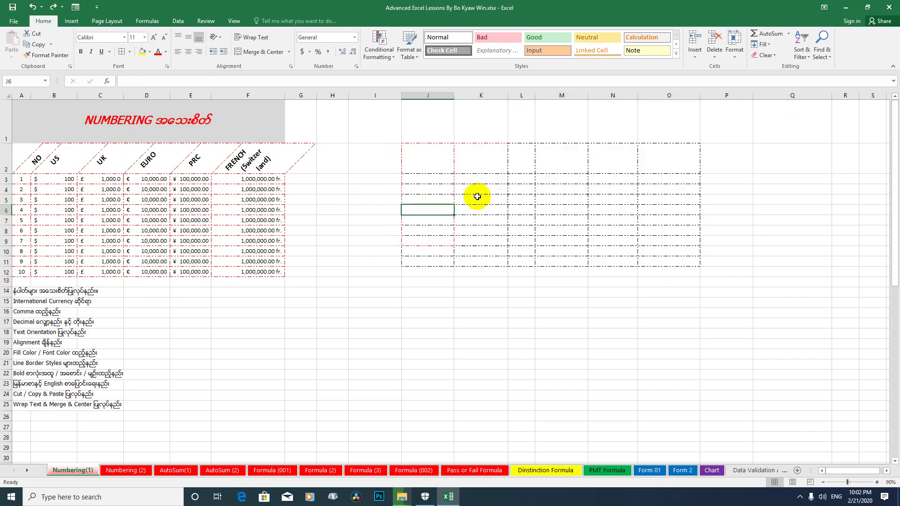
# Outline the header cells J2 through O2 and their column dividers in red dash-dot borders.
pyautogui.click(129, 52)
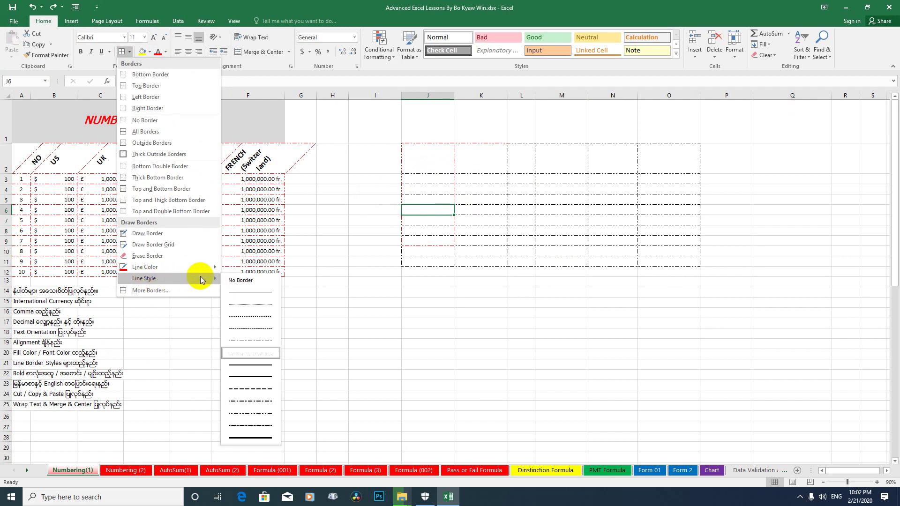
pyautogui.click(408, 295)
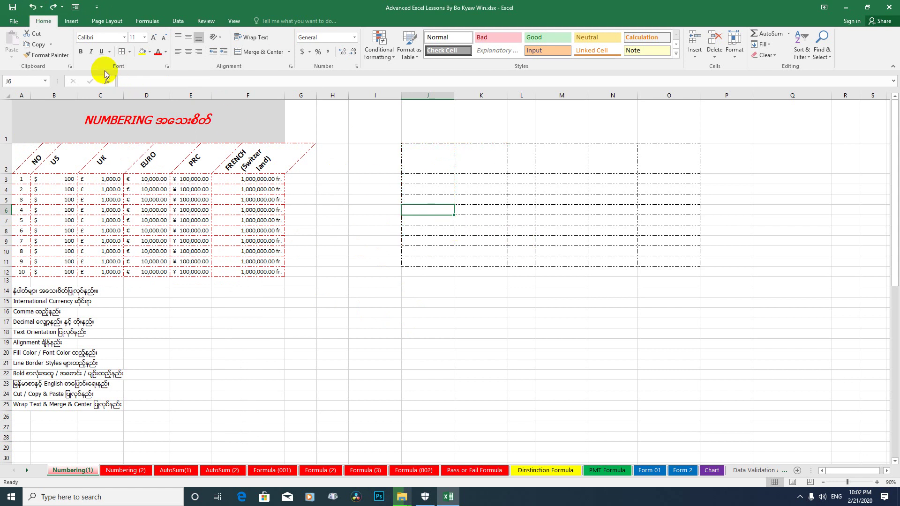
pyautogui.click(129, 55)
pyautogui.moveTo(145, 267)
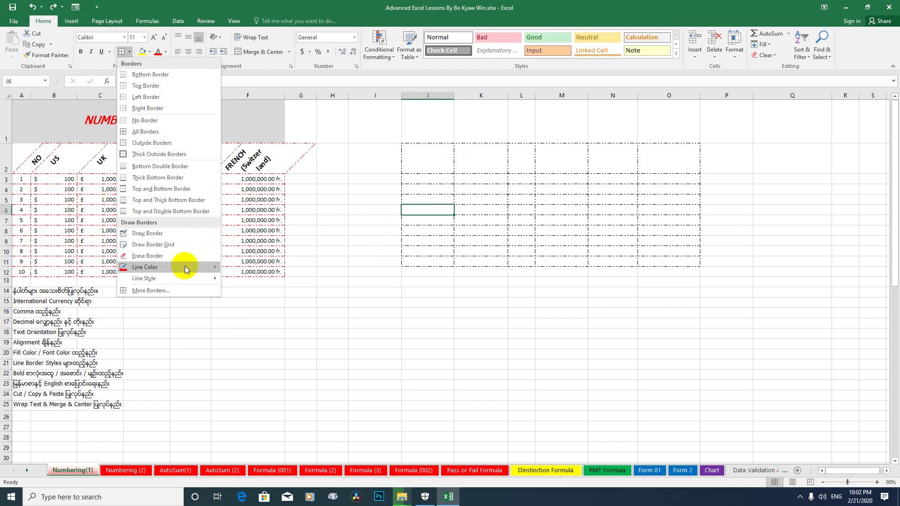
pyautogui.click(233, 341)
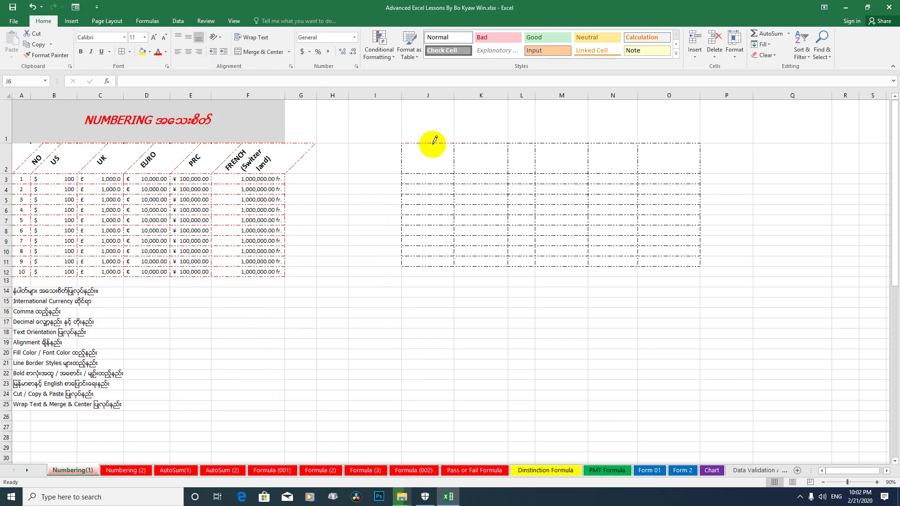
pyautogui.moveTo(401, 142)
pyautogui.mouseDown()
pyautogui.moveTo(403, 158)
pyautogui.moveTo(533, 171)
pyautogui.moveTo(681, 174)
pyautogui.moveTo(698, 162)
pyautogui.moveTo(614, 155)
pyautogui.mouseUp()
pyautogui.moveTo(539, 142); pyautogui.dragTo(479, 173)
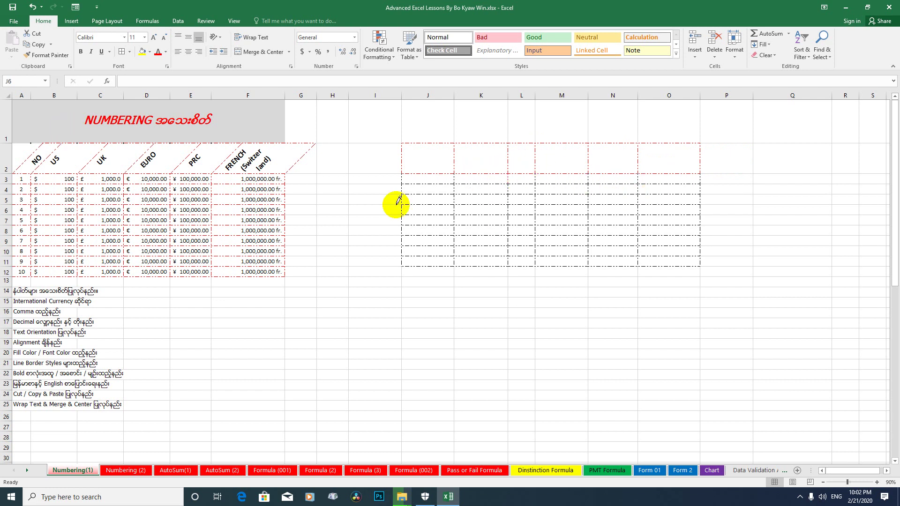
# Draw a green dash-dot line along the bottom of row 11 from J to O, undoing a stray column J stroke.
pyautogui.click(129, 52)
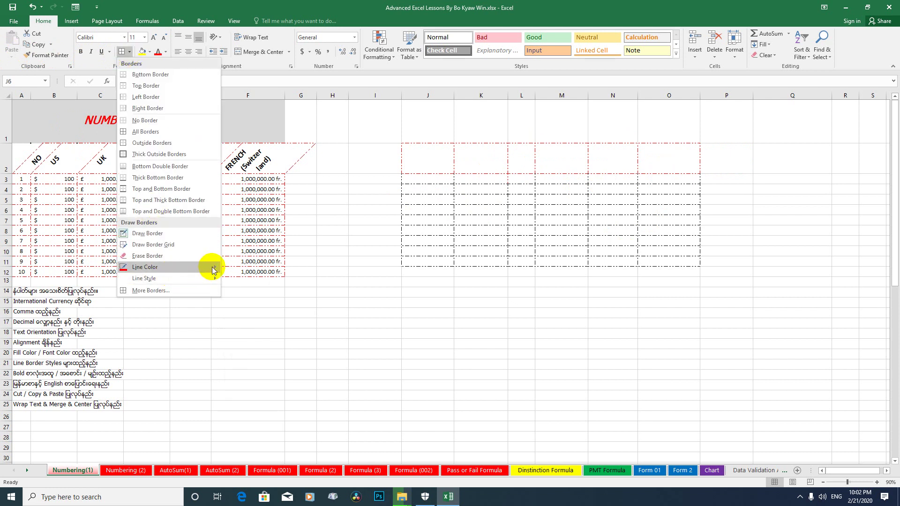
pyautogui.moveTo(145, 267)
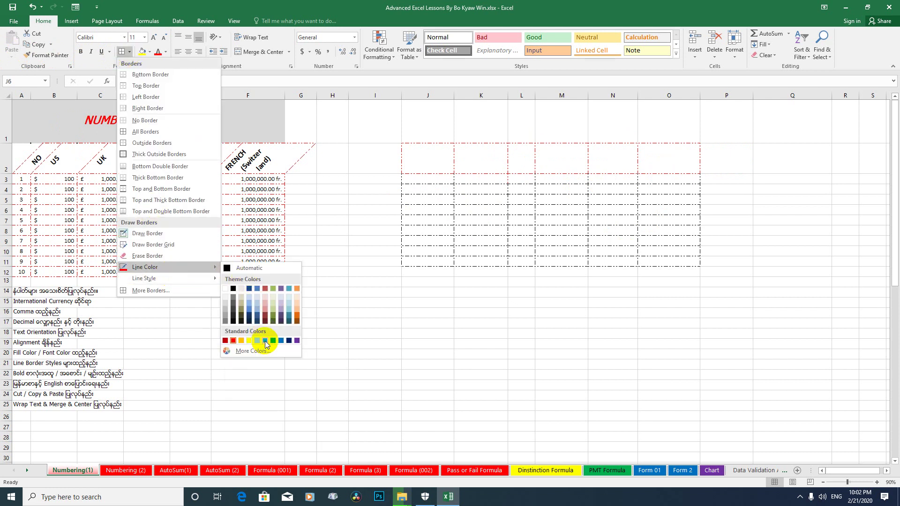
pyautogui.click(266, 345)
pyautogui.moveTo(404, 177)
pyautogui.mouseDown()
pyautogui.moveTo(402, 221)
pyautogui.moveTo(423, 267)
pyautogui.mouseUp()
pyautogui.hotkey('ctrl', 'z')
pyautogui.moveTo(430, 265); pyautogui.dragTo(640, 261)
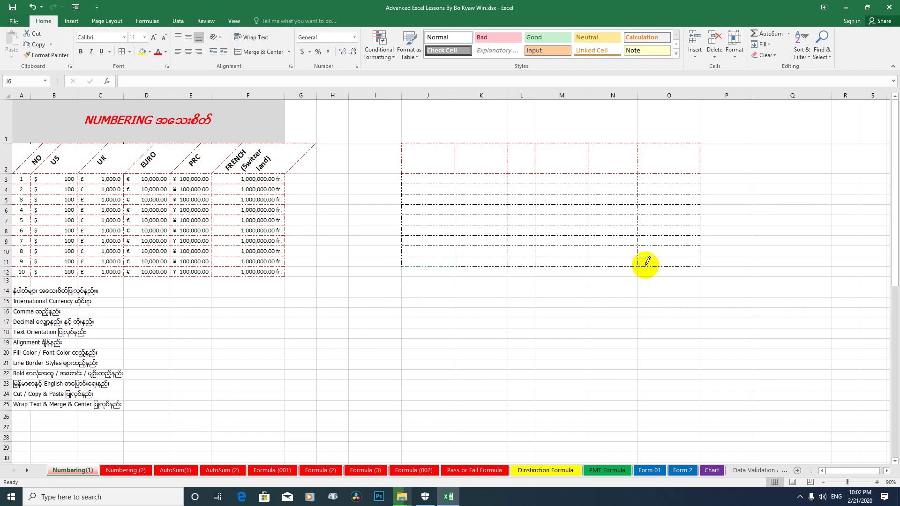
pyautogui.moveTo(647, 261); pyautogui.dragTo(649, 265)
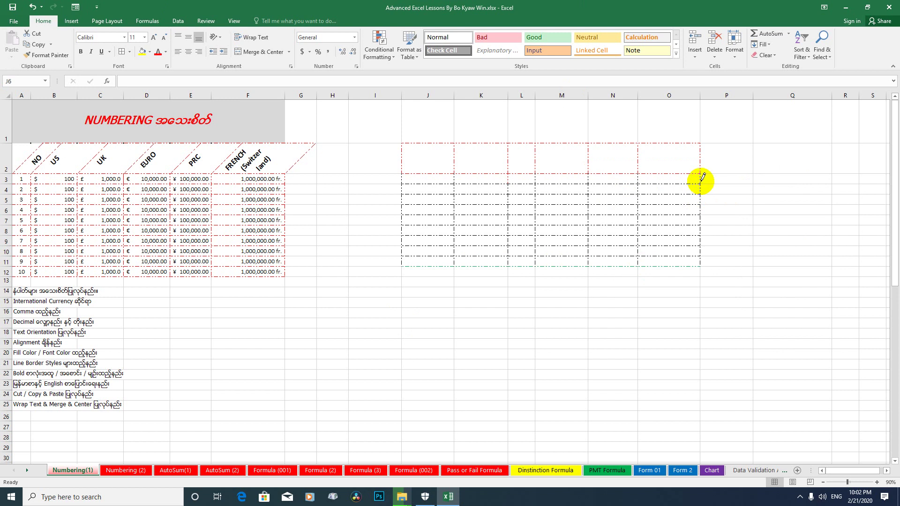
# Restore column O's right border for rows 3–10, undoing stray strokes in column P.
pyautogui.moveTo(702, 177); pyautogui.dragTo(701, 250)
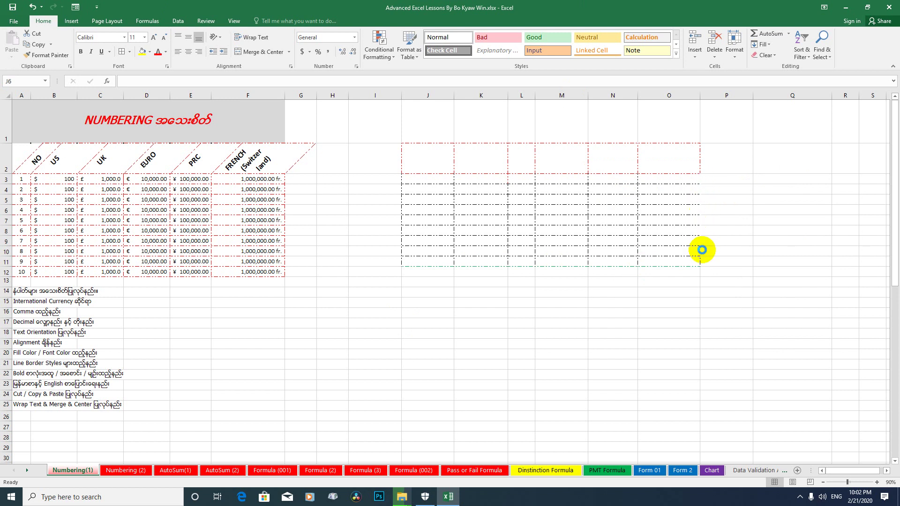
pyautogui.hotkey('ctrl', 'z')
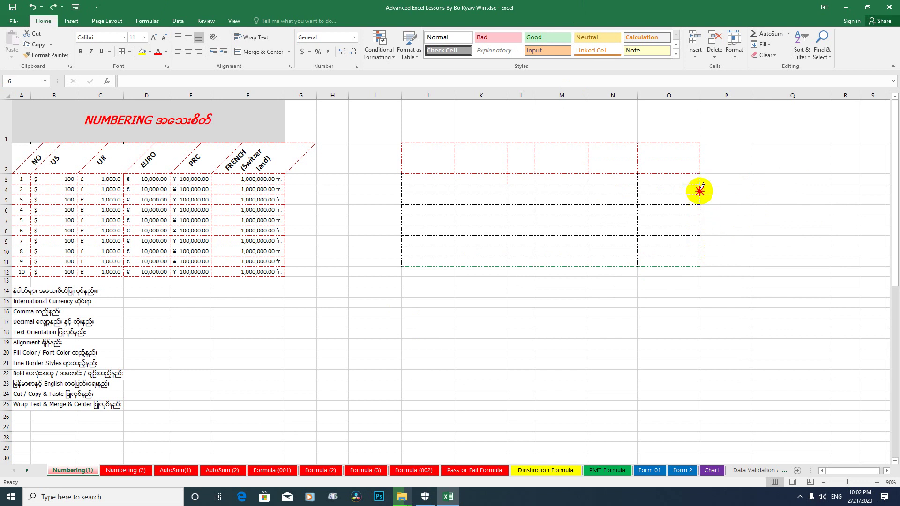
pyautogui.moveTo(701, 187); pyautogui.dragTo(708, 242)
pyautogui.hotkey('ctrl', 'z')
pyautogui.moveTo(698, 190); pyautogui.dragTo(709, 252)
pyautogui.click(703, 256)
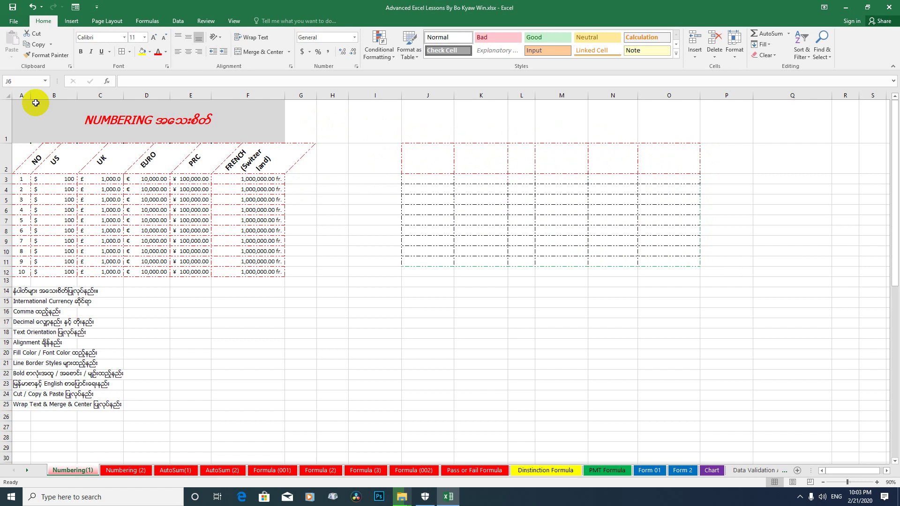
pyautogui.click(130, 53)
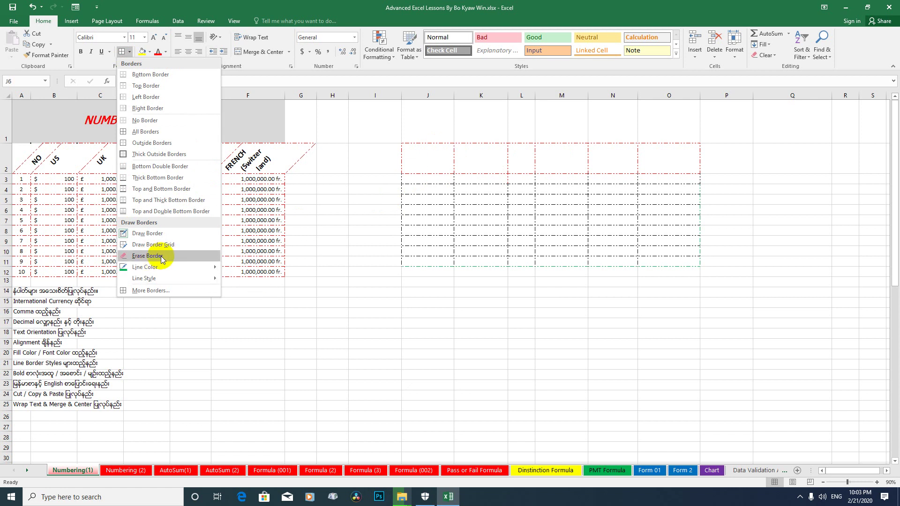
pyautogui.click(147, 256)
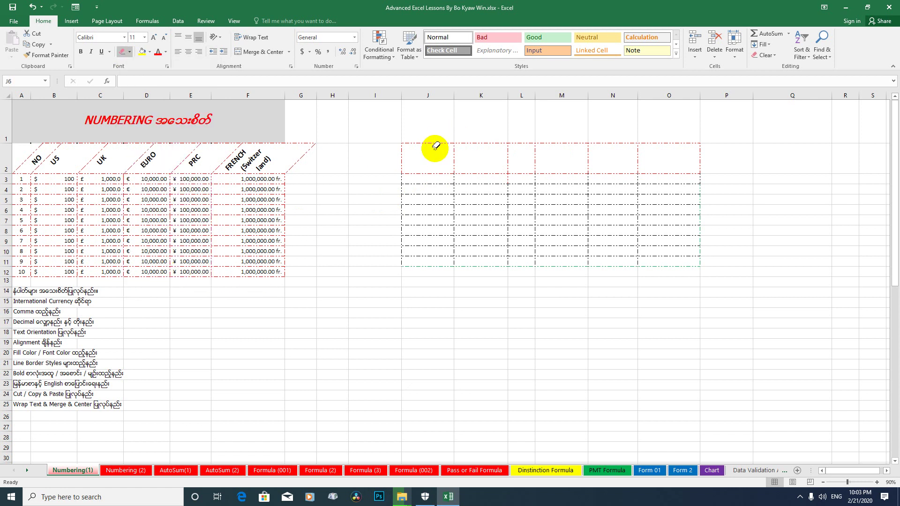
pyautogui.moveTo(425, 142)
pyautogui.mouseDown()
pyautogui.moveTo(406, 161)
pyautogui.moveTo(450, 145)
pyautogui.moveTo(458, 160)
pyautogui.moveTo(465, 143)
pyautogui.moveTo(696, 146)
pyautogui.mouseUp()
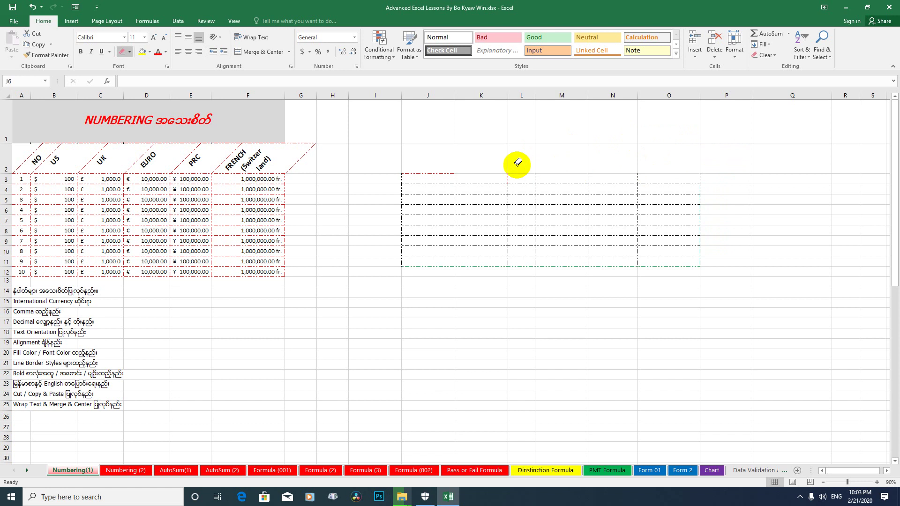
pyautogui.moveTo(513, 177)
pyautogui.mouseDown()
pyautogui.moveTo(399, 171)
pyautogui.moveTo(501, 201)
pyautogui.moveTo(490, 193)
pyautogui.mouseUp()
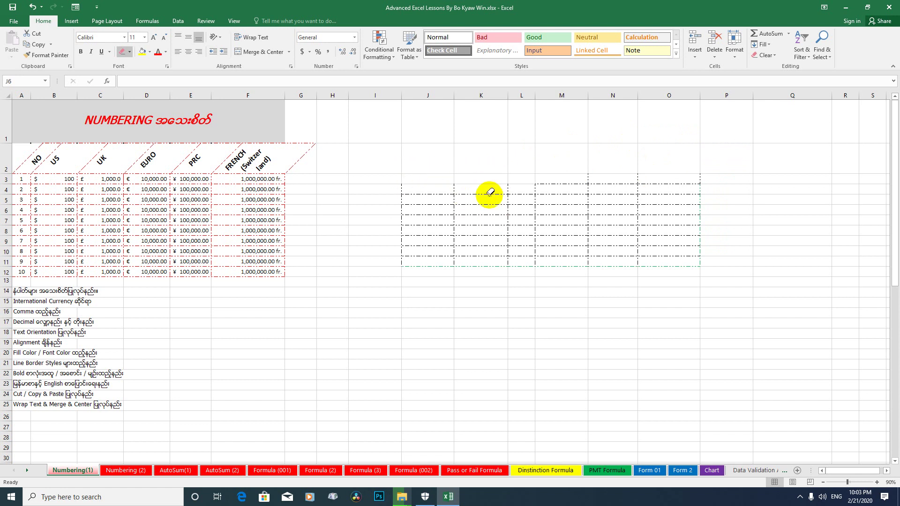
pyautogui.click(32, 8)
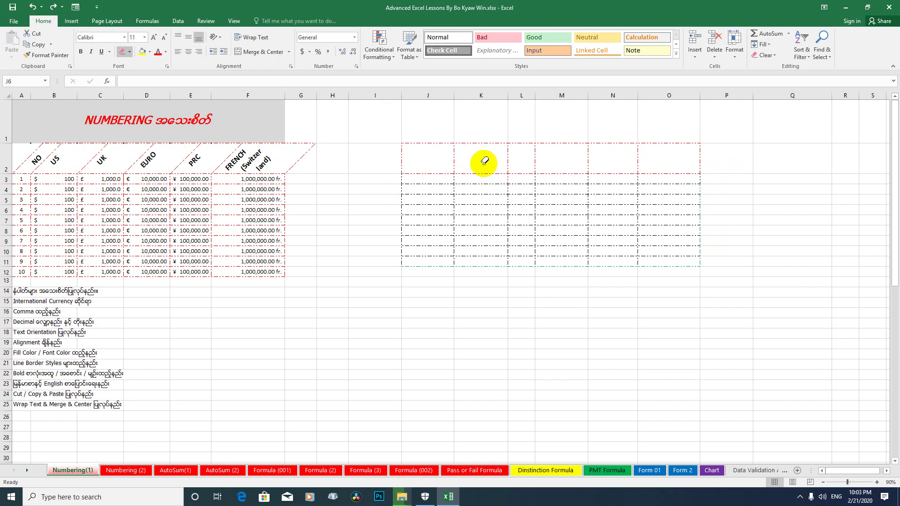
# Stop erasing borders and undo the accidental border change on J6.
pyautogui.click(130, 56)
pyautogui.click(170, 123)
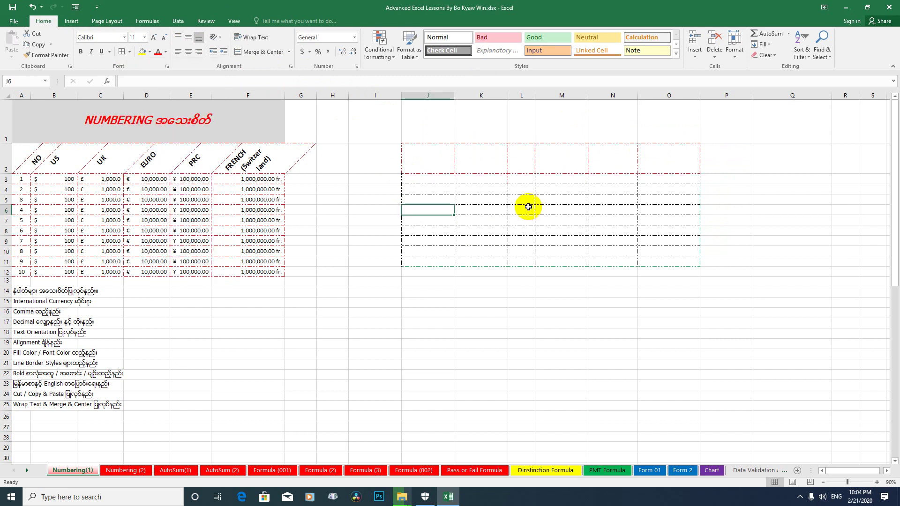
pyautogui.click(473, 296)
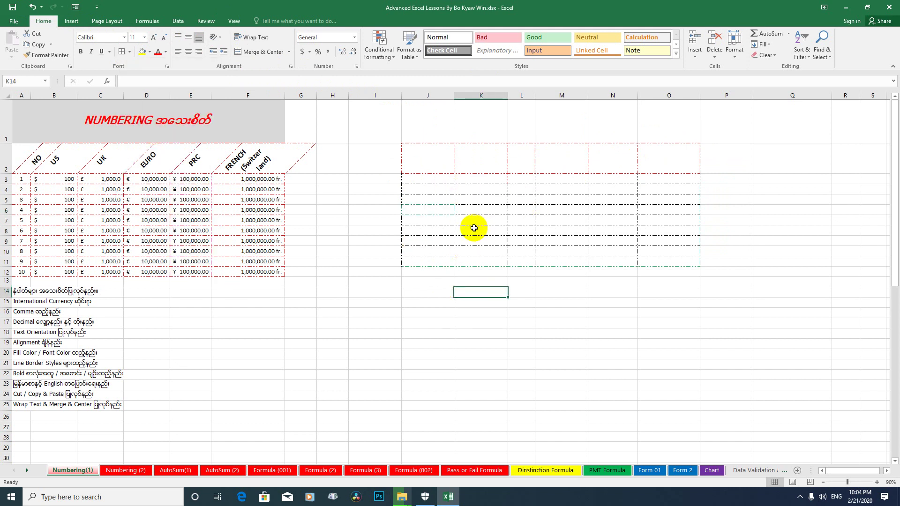
pyautogui.hotkey('ctrl', 'z')
# Apply purple dash-dot borders across J2:O11, then reselect the grid.
pyautogui.moveTo(408, 148)
pyautogui.mouseDown()
pyautogui.moveTo(512, 177)
pyautogui.moveTo(651, 253)
pyautogui.mouseUp()
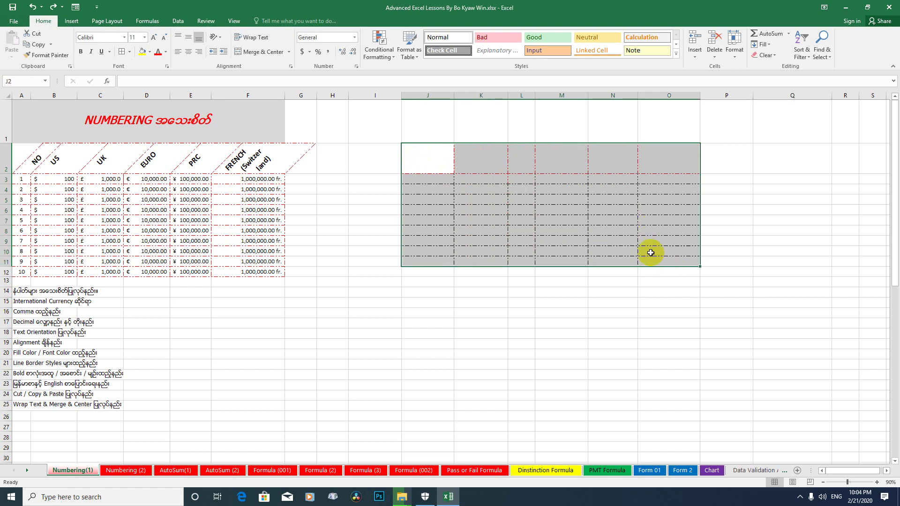
pyautogui.click(130, 53)
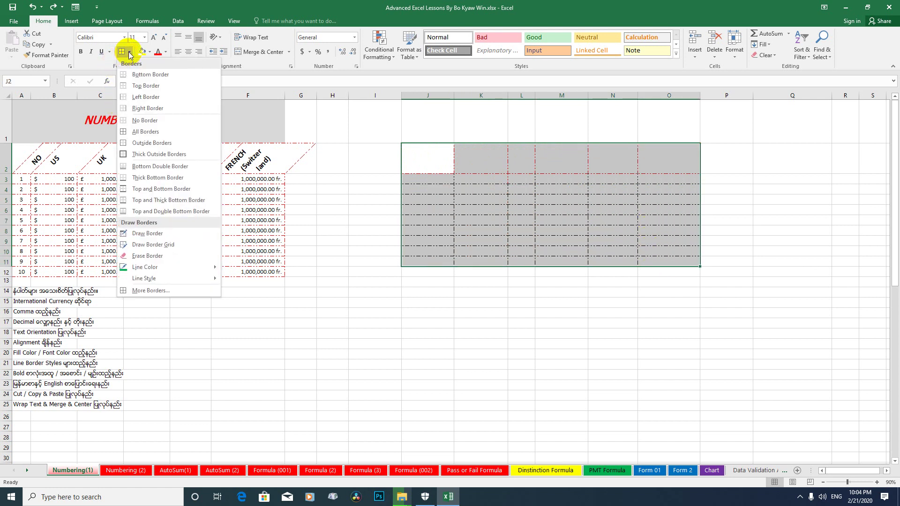
pyautogui.moveTo(145, 268)
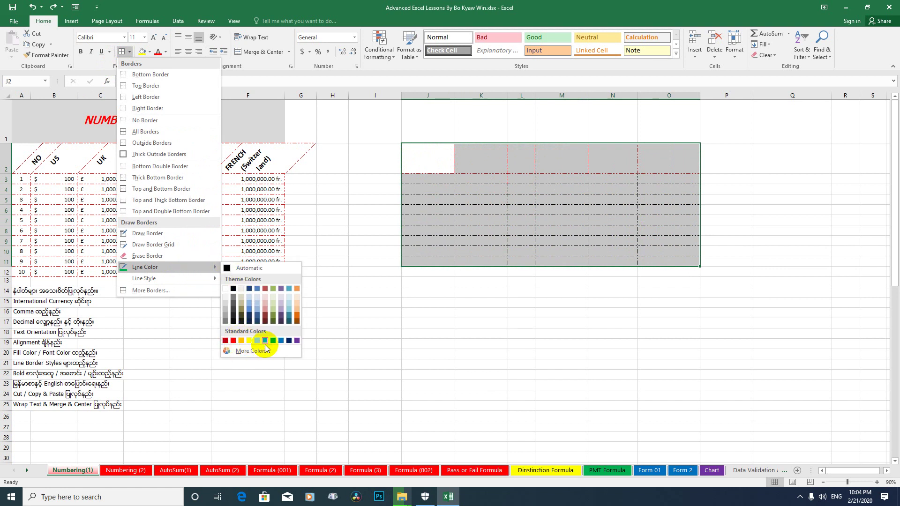
pyautogui.click(297, 341)
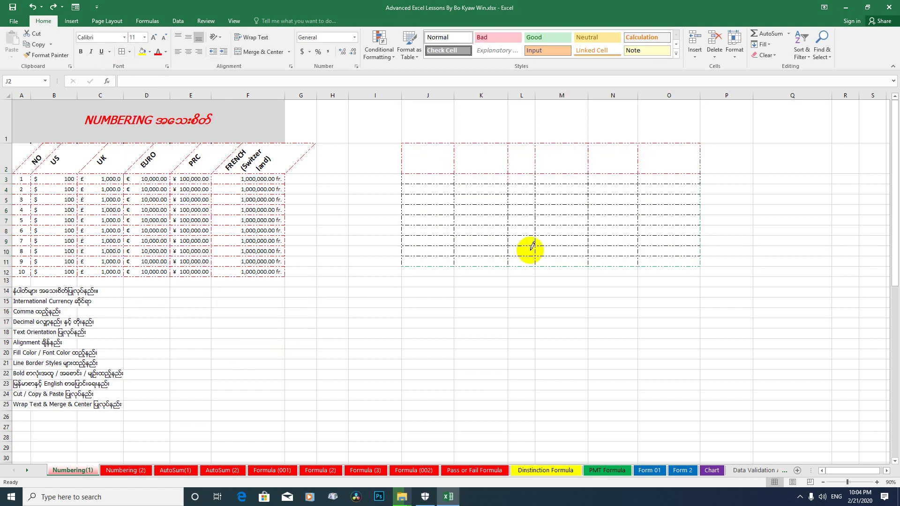
pyautogui.click(121, 53)
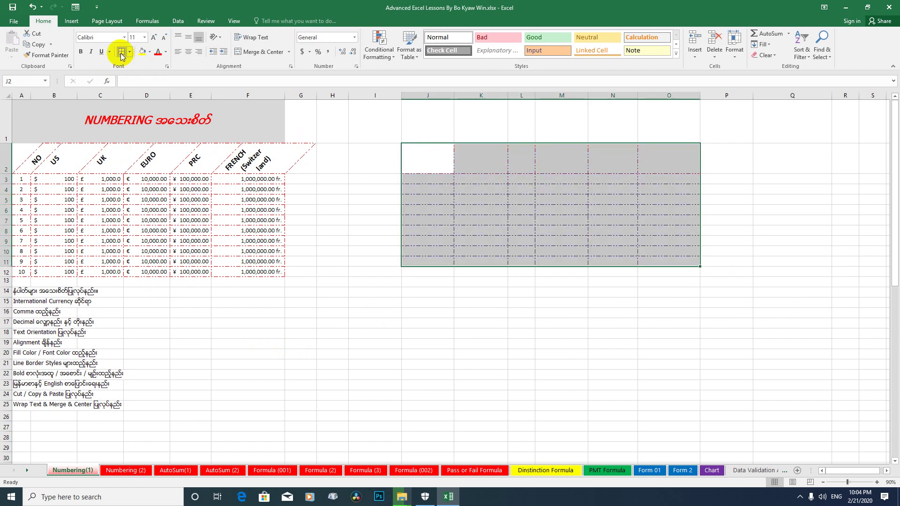
pyautogui.click(480, 198)
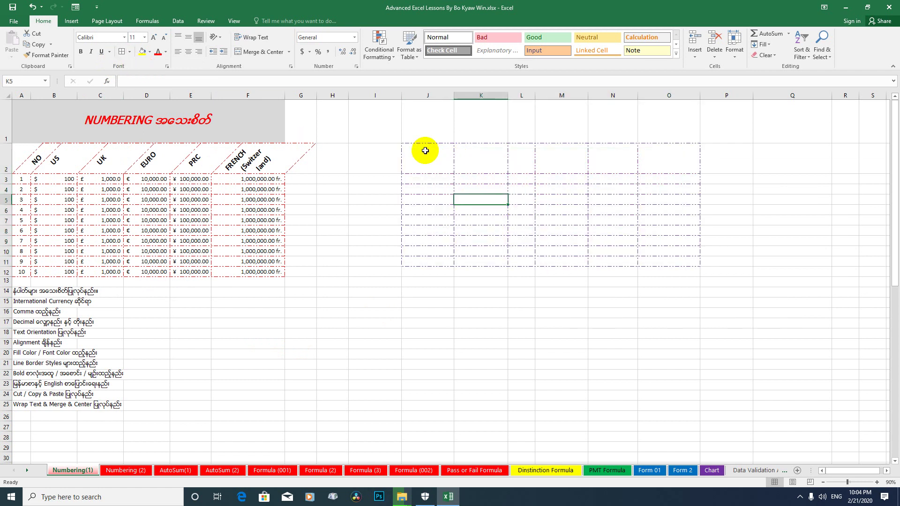
pyautogui.moveTo(425, 151); pyautogui.dragTo(665, 258)
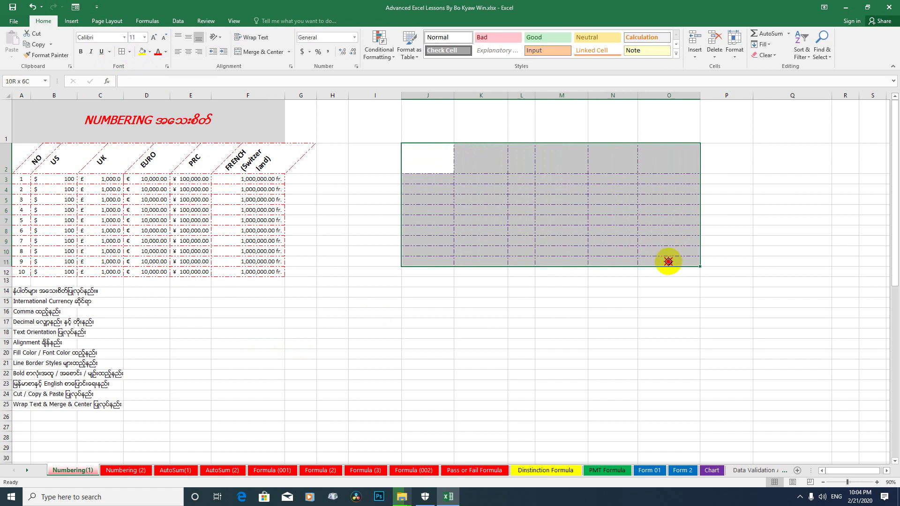
pyautogui.click(131, 53)
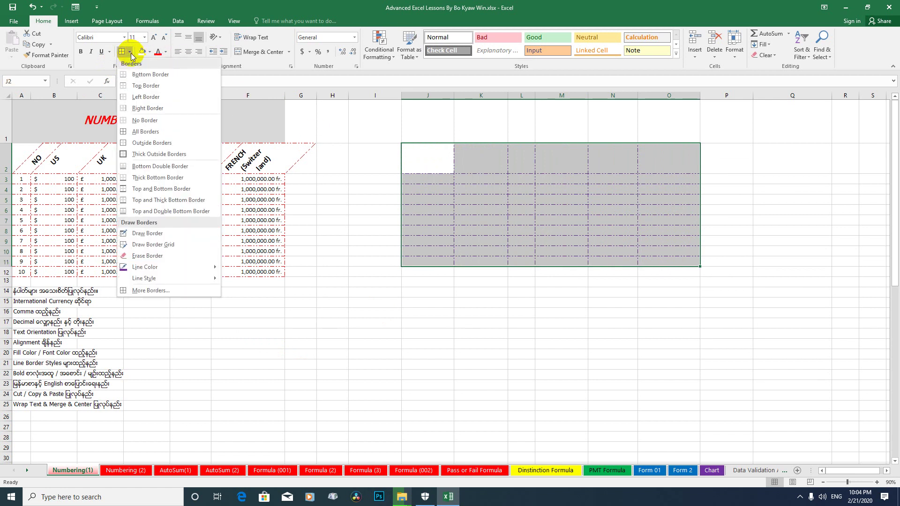
pyautogui.moveTo(168, 268)
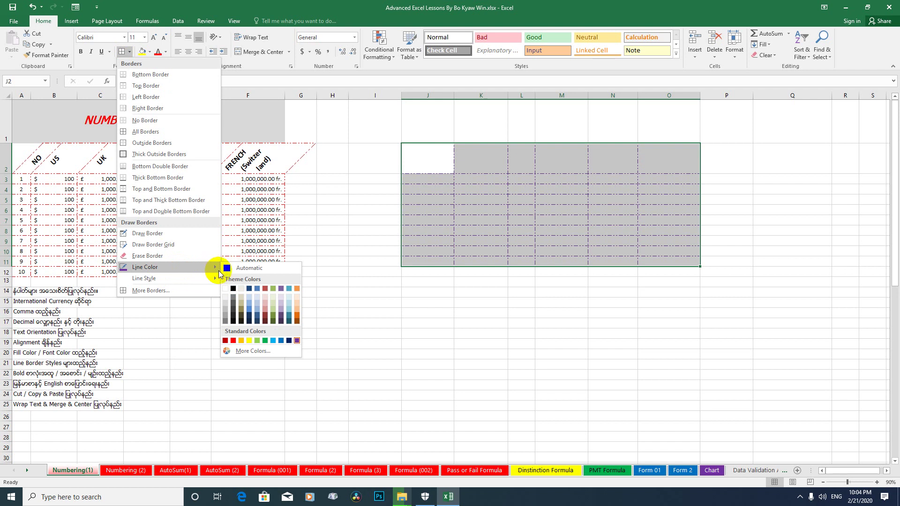
# Recolour the J2:O11 dash-dot border grid blue and check the new lines.
pyautogui.click(251, 310)
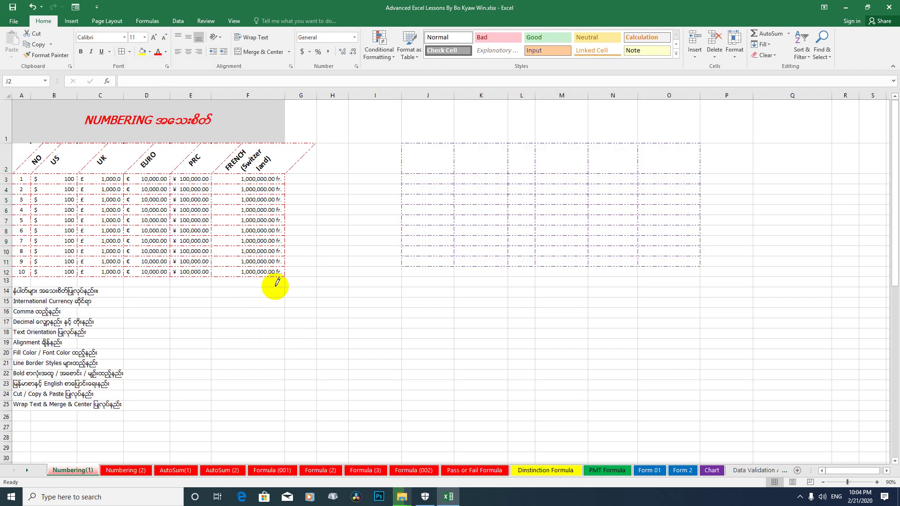
pyautogui.click(122, 52)
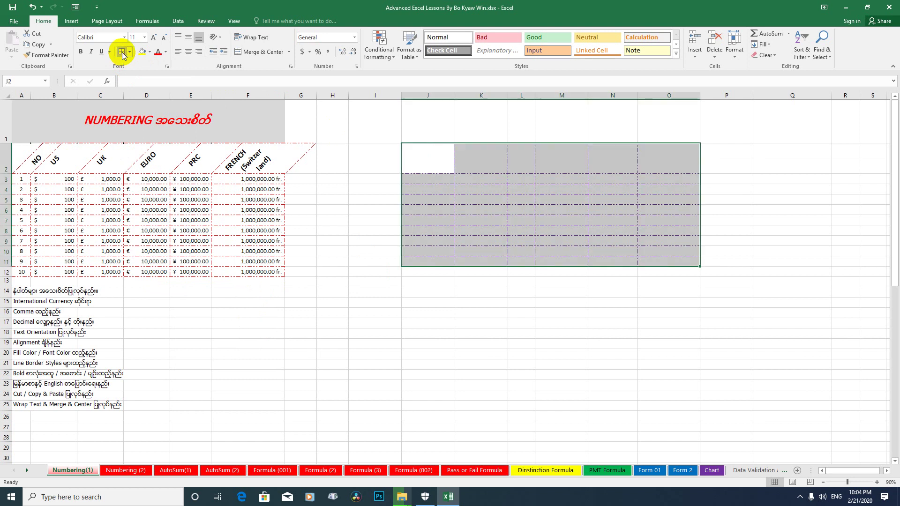
pyautogui.click(483, 199)
pyautogui.moveTo(418, 155); pyautogui.dragTo(666, 264)
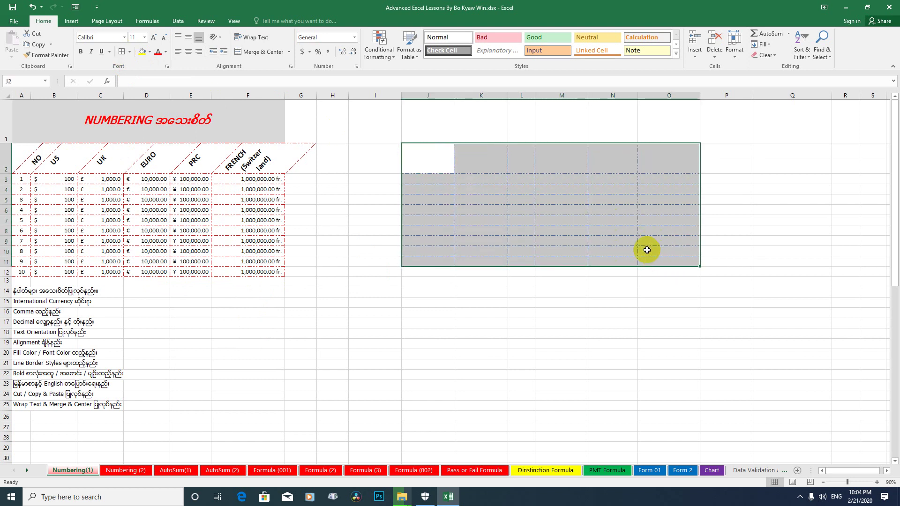
pyautogui.click(657, 249)
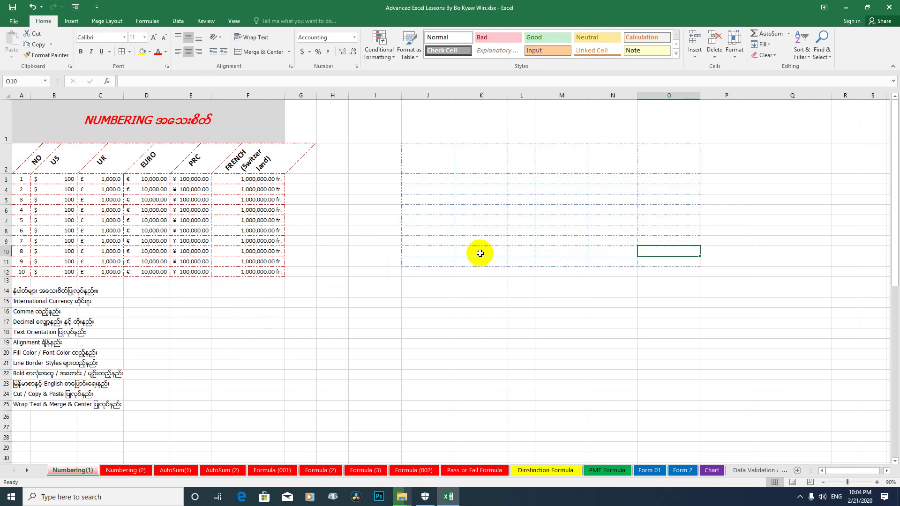
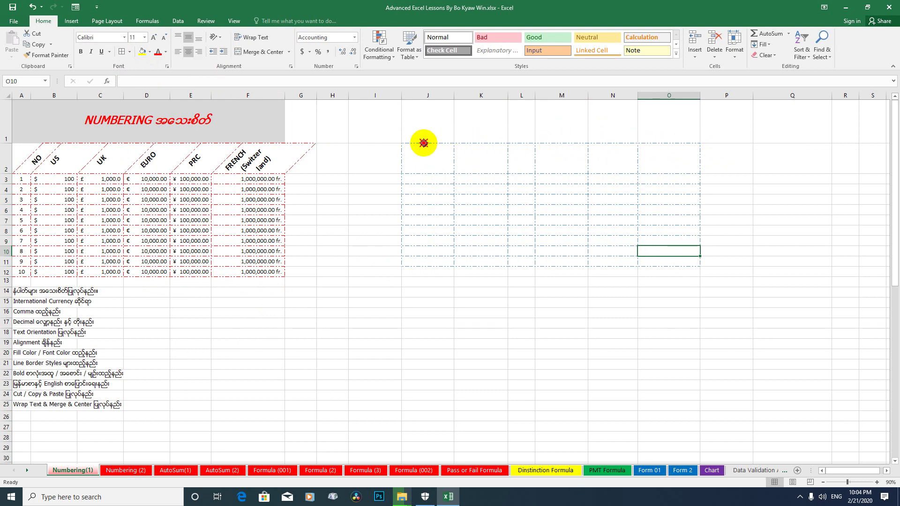
# Erase the dashed borders around J2 and K2, then bring up the border line colour choices.
pyautogui.click(578, 194)
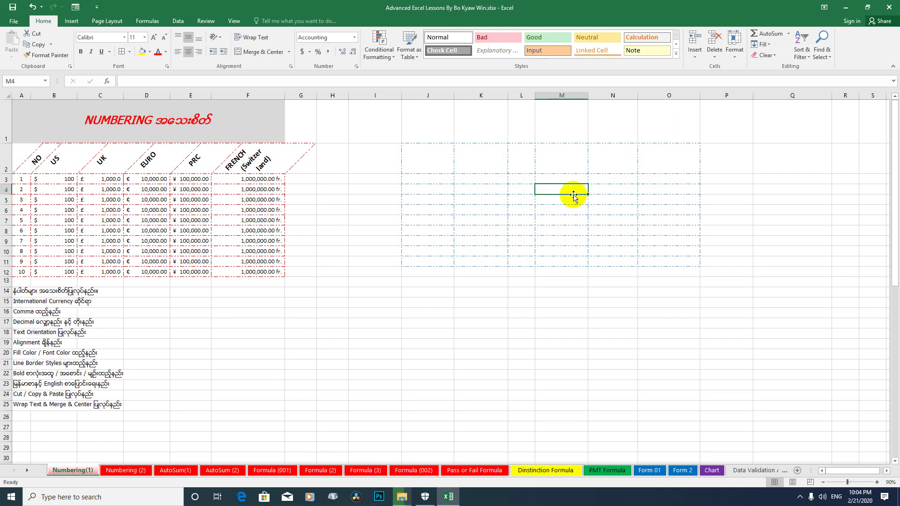
pyautogui.keyDown('shift'); pyautogui.click(459, 145); pyautogui.keyUp('shift')
pyautogui.click(476, 145)
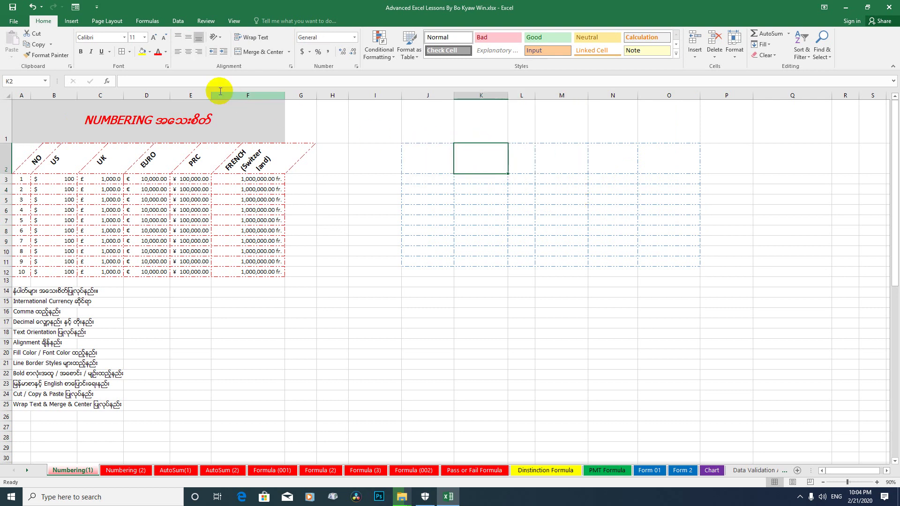
pyautogui.click(130, 52)
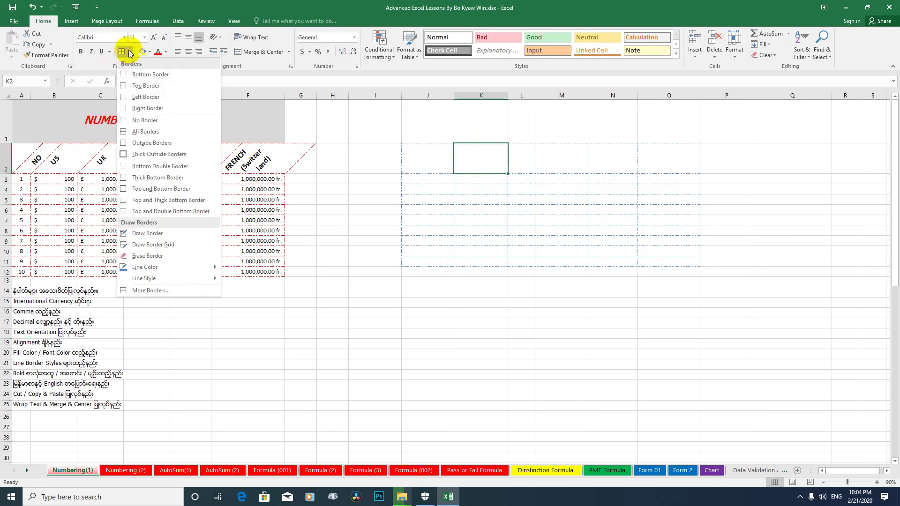
pyautogui.click(147, 256)
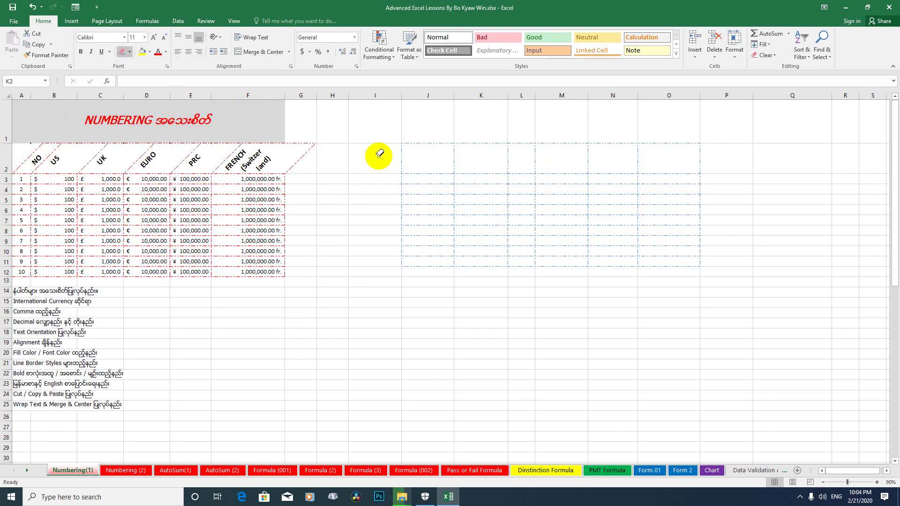
pyautogui.moveTo(477, 140)
pyautogui.mouseDown()
pyautogui.moveTo(397, 157)
pyautogui.moveTo(550, 148)
pyautogui.moveTo(686, 157)
pyautogui.mouseUp()
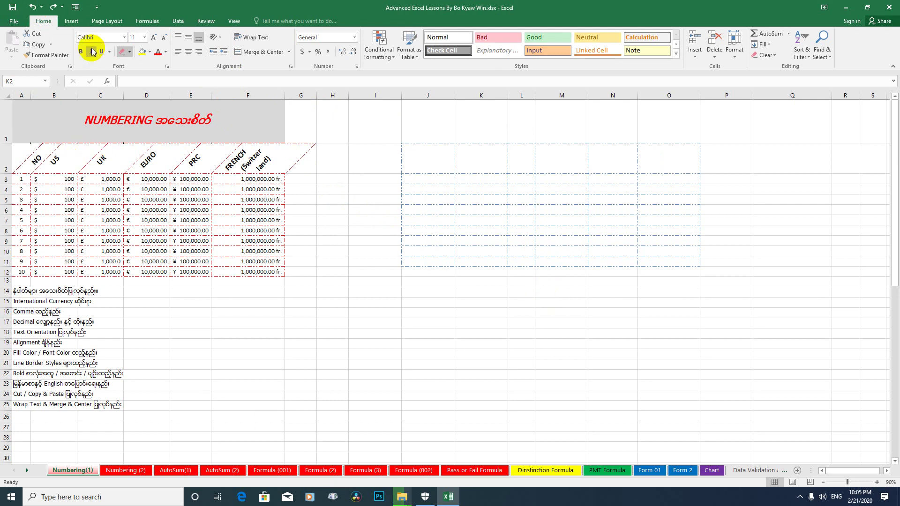
pyautogui.click(130, 53)
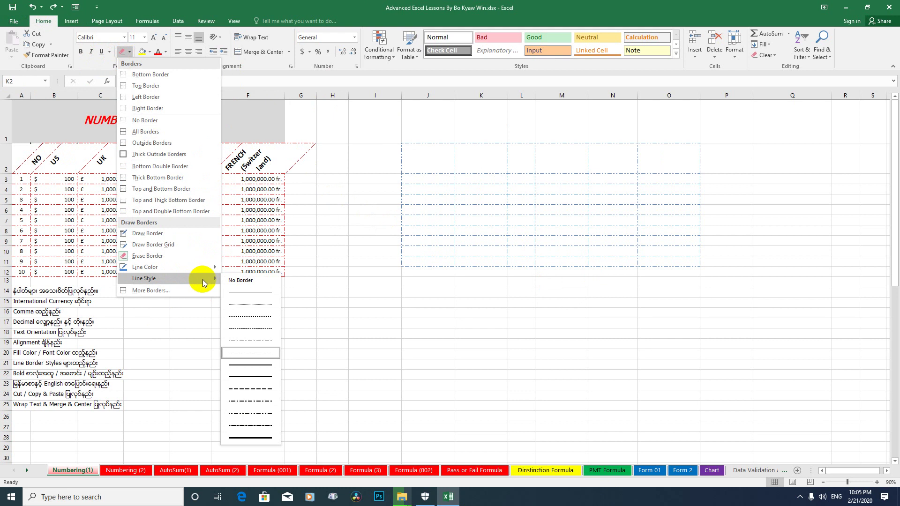
pyautogui.moveTo(144, 267)
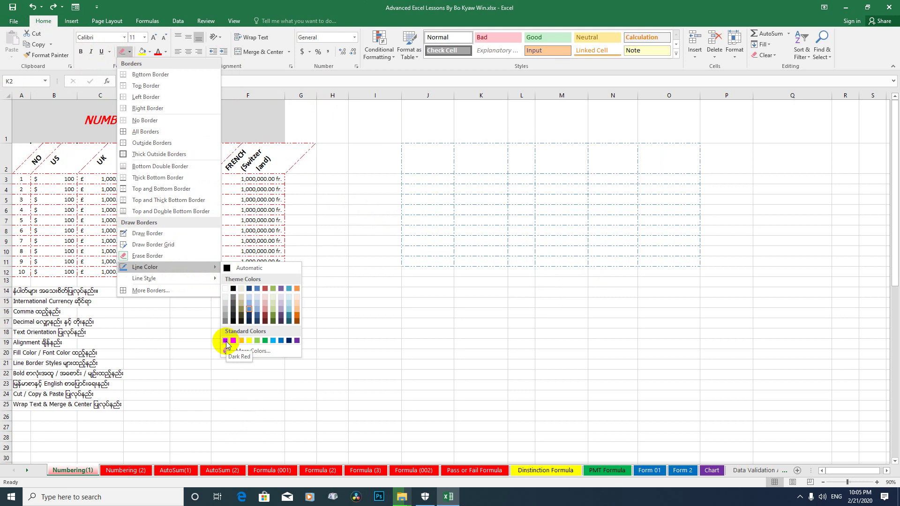
# Set the border line colour to Dark Red and draw a dashed outline around J2.
pyautogui.click(225, 343)
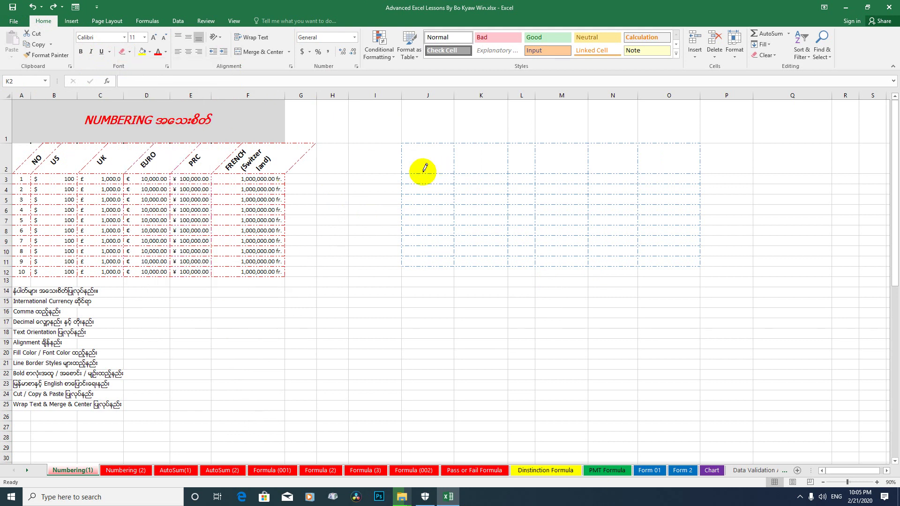
pyautogui.moveTo(423, 139)
pyautogui.mouseDown()
pyautogui.moveTo(506, 142)
pyautogui.moveTo(475, 171)
pyautogui.mouseUp()
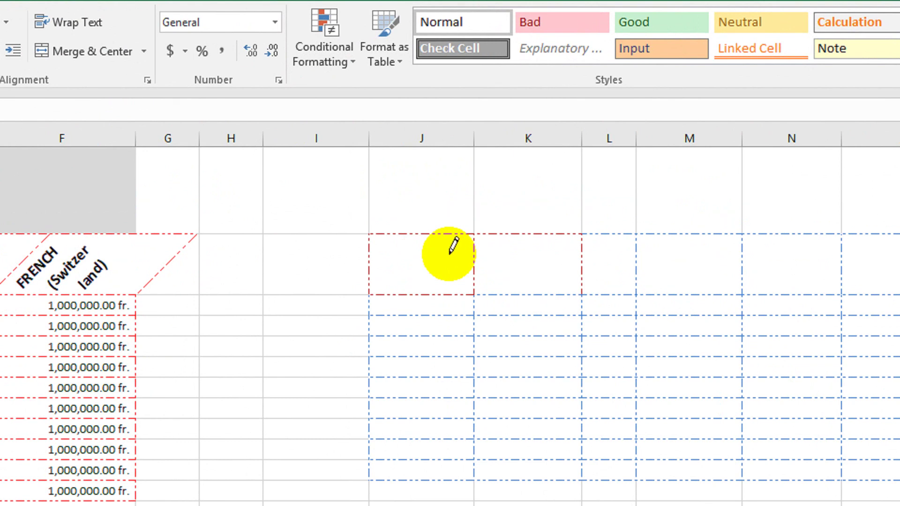
pyautogui.press('shift')
pyautogui.press('shift')
pyautogui.press('shift')
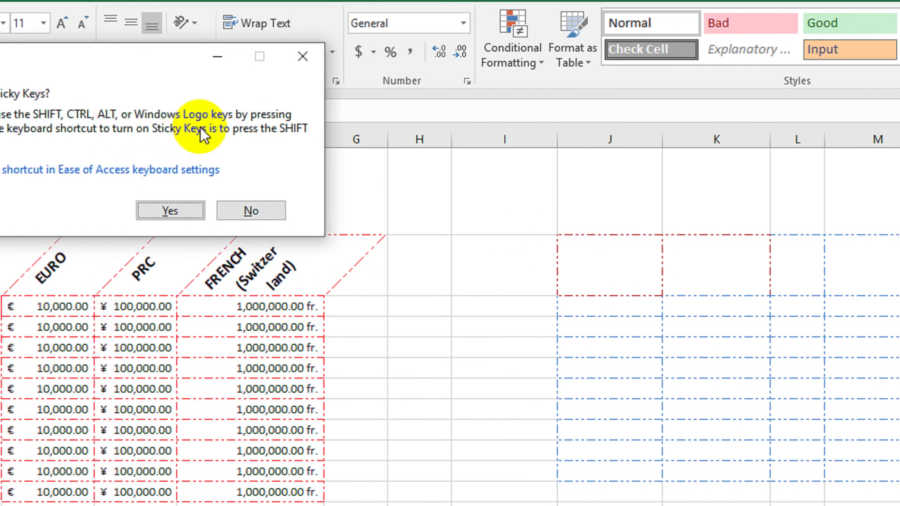
# Erase every border around row 2 cells J2 through O2, dismissing the Sticky Keys prompt.
pyautogui.press('Escape')
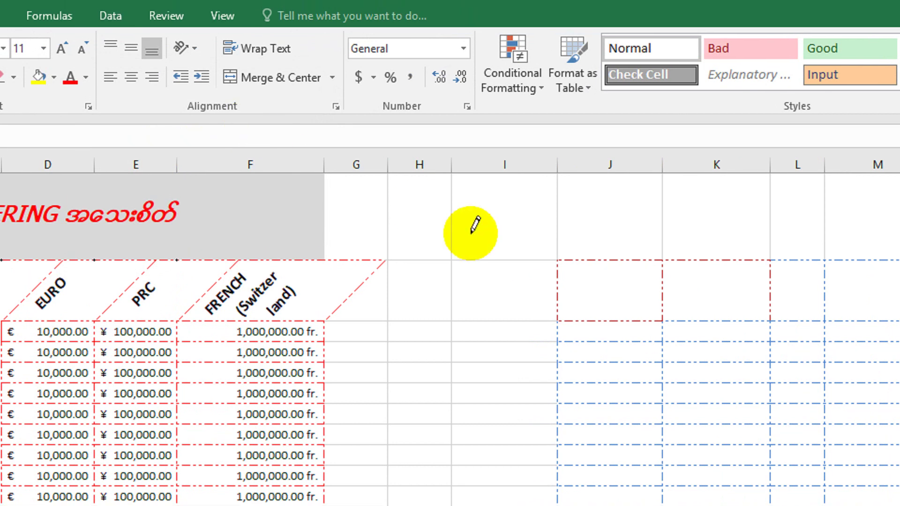
pyautogui.keyDown('shift'); pyautogui.click(628, 261); pyautogui.keyUp('shift')
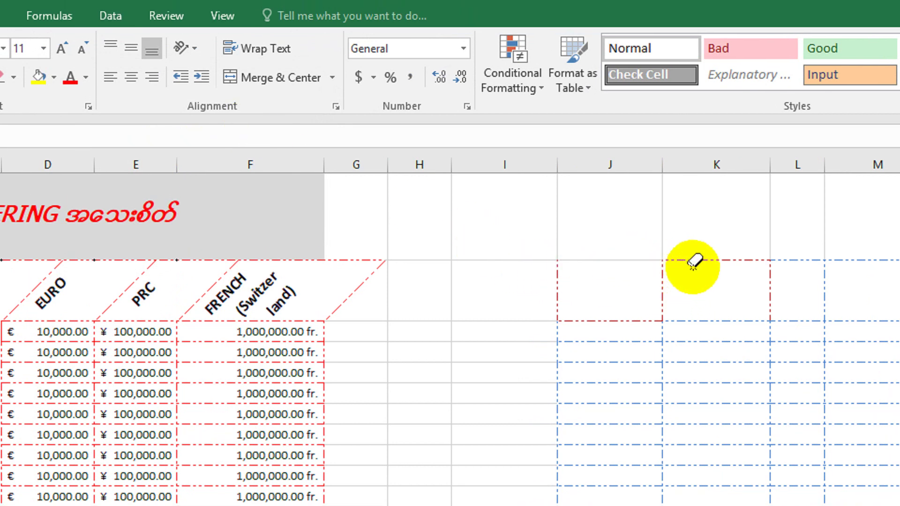
pyautogui.keyDown('shift'); pyautogui.click(710, 263); pyautogui.keyUp('shift')
pyautogui.keyDown('shift'); pyautogui.click(544, 277); pyautogui.keyUp('shift')
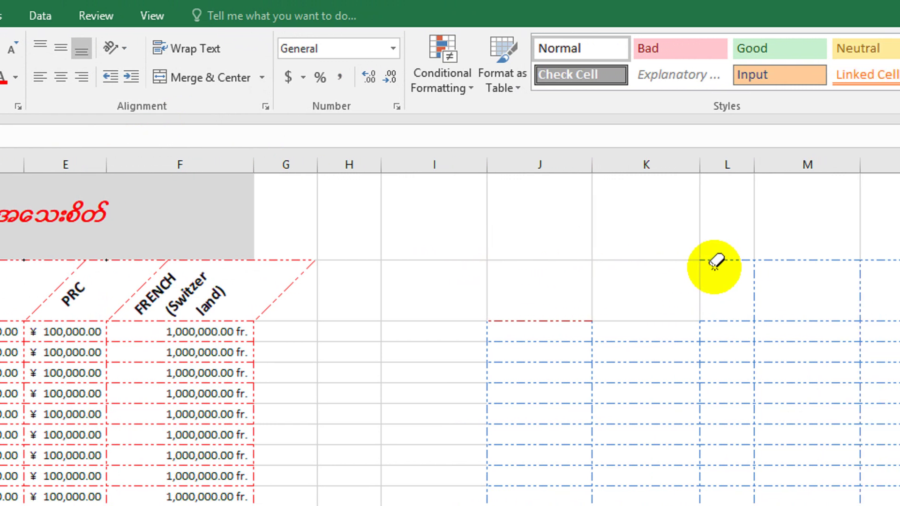
pyautogui.keyDown('shift'); pyautogui.click(711, 263); pyautogui.keyUp('shift')
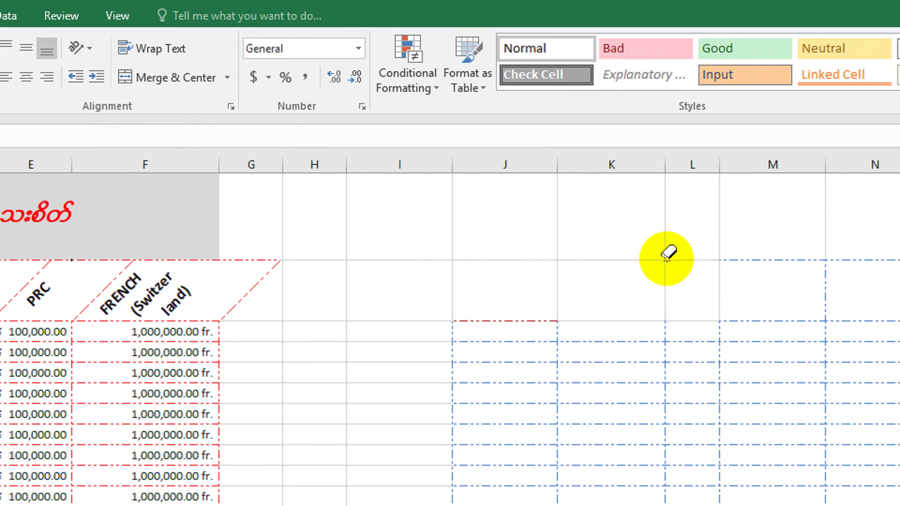
pyautogui.click(711, 263)
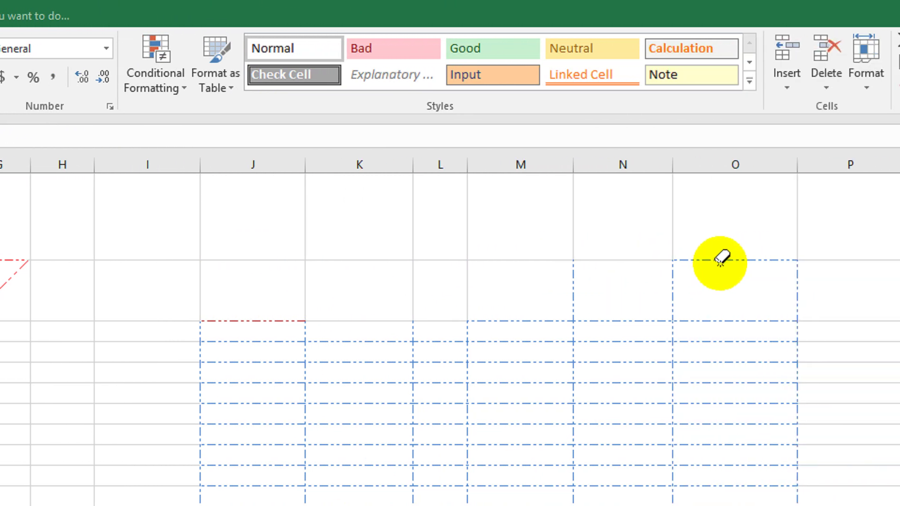
pyautogui.click(697, 261)
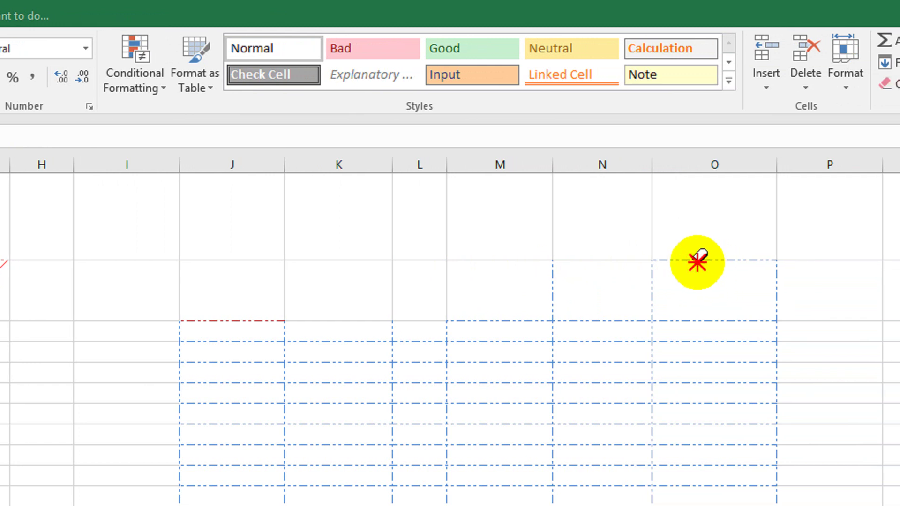
pyautogui.click(511, 283)
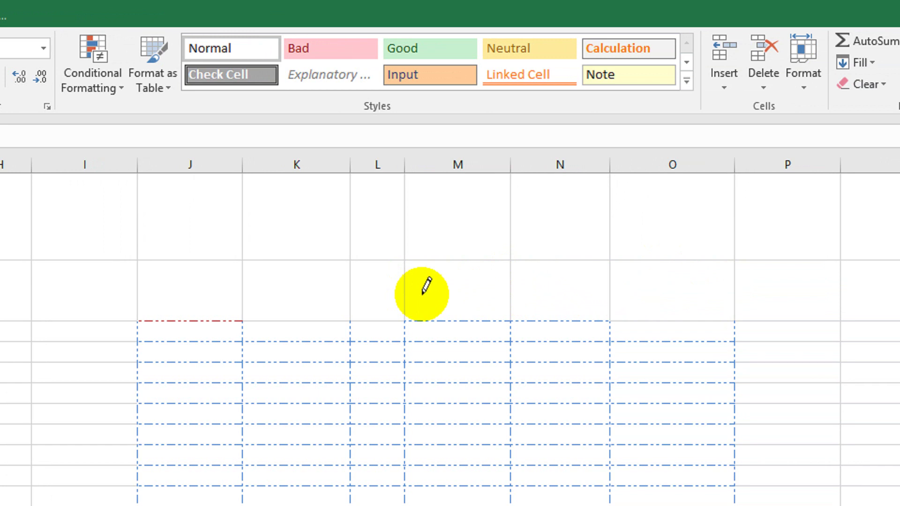
pyautogui.press('shift')
pyautogui.press('shift')
pyautogui.press('shift')
pyautogui.hscroll(-5, 427, 302)
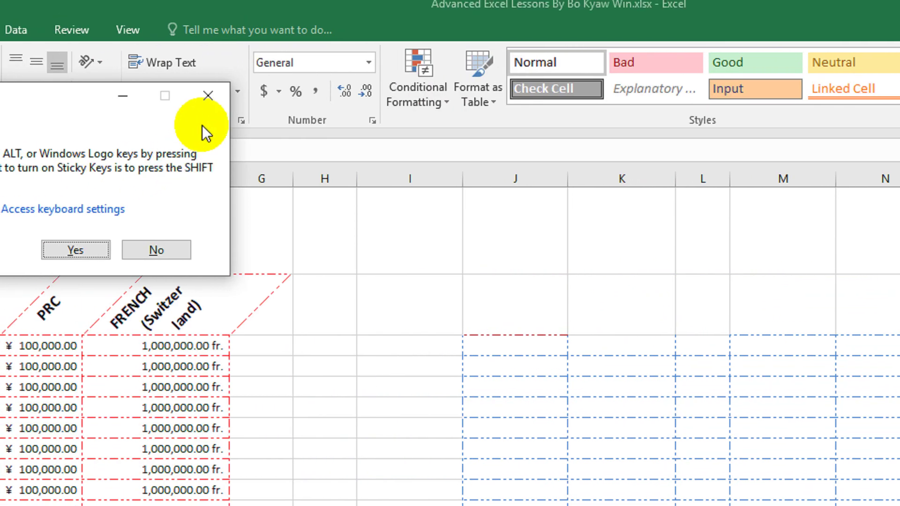
pyautogui.click(208, 83)
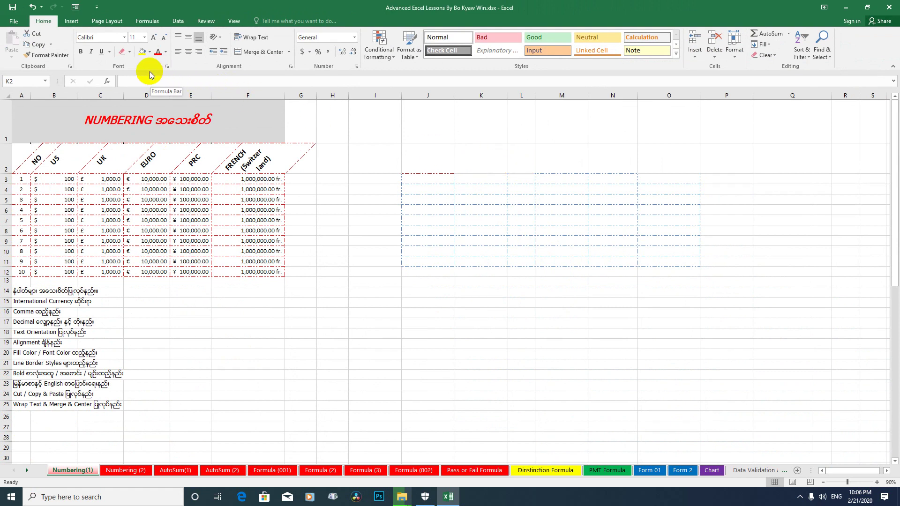
# Reapply borders to J2:O11 so the blue dashed grid becomes red dash-dot.
pyautogui.click(130, 53)
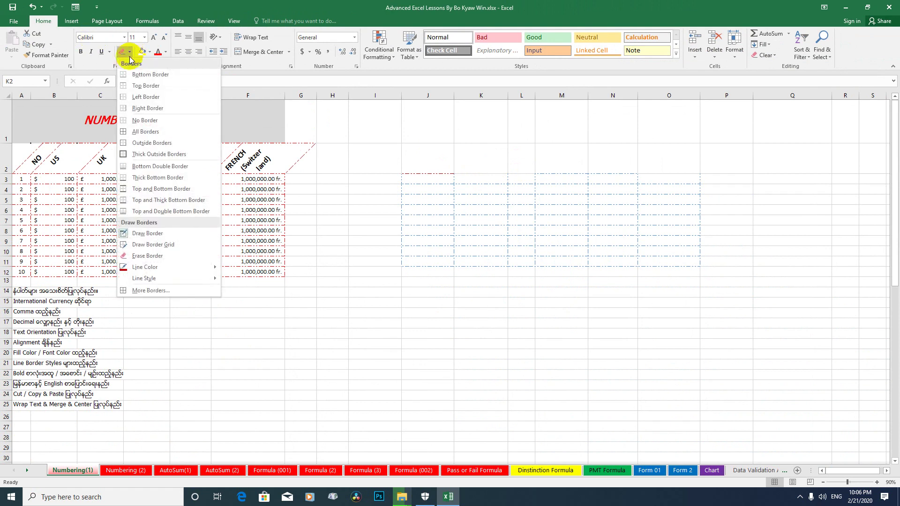
pyautogui.click(161, 129)
pyautogui.moveTo(438, 166)
pyautogui.mouseDown()
pyautogui.moveTo(647, 233)
pyautogui.moveTo(666, 258)
pyautogui.mouseUp()
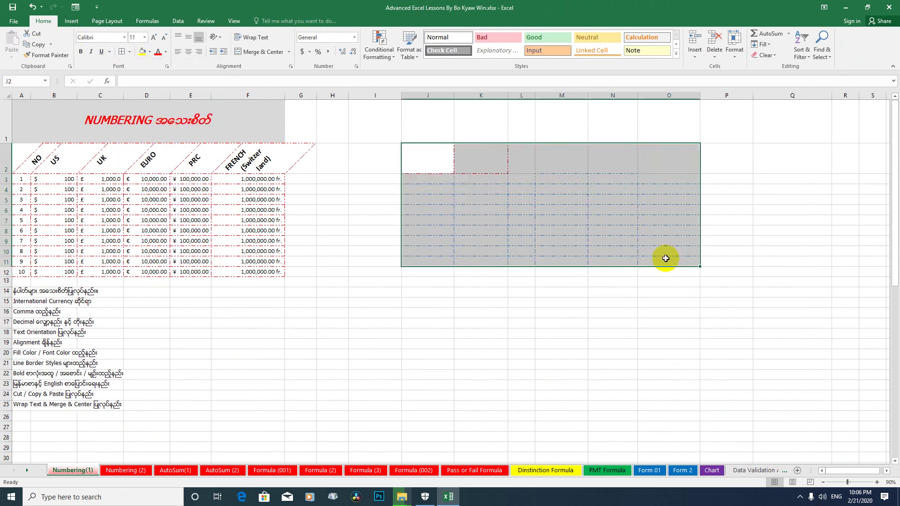
pyautogui.click(121, 52)
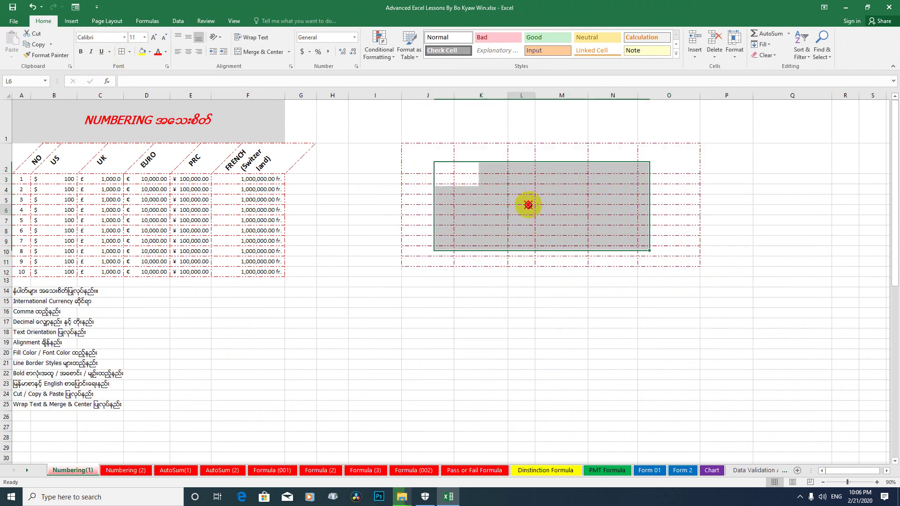
pyautogui.click(525, 205)
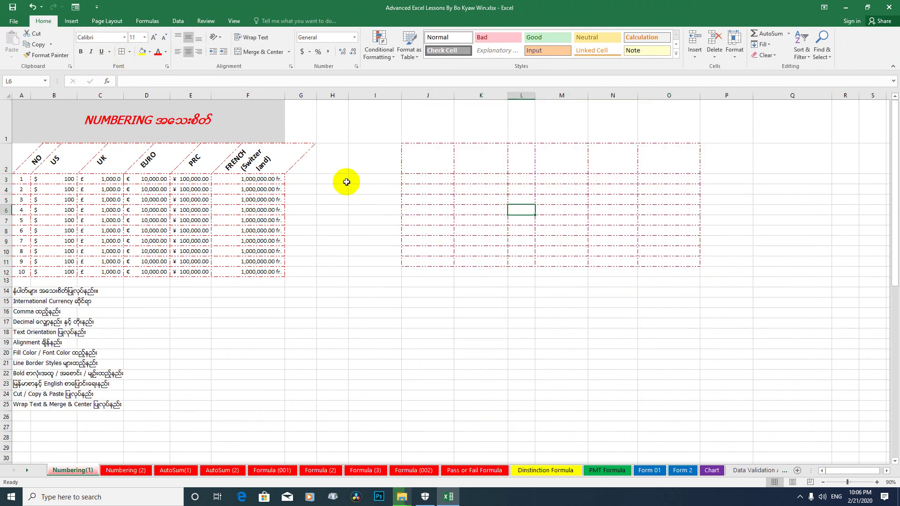
pyautogui.click(129, 52)
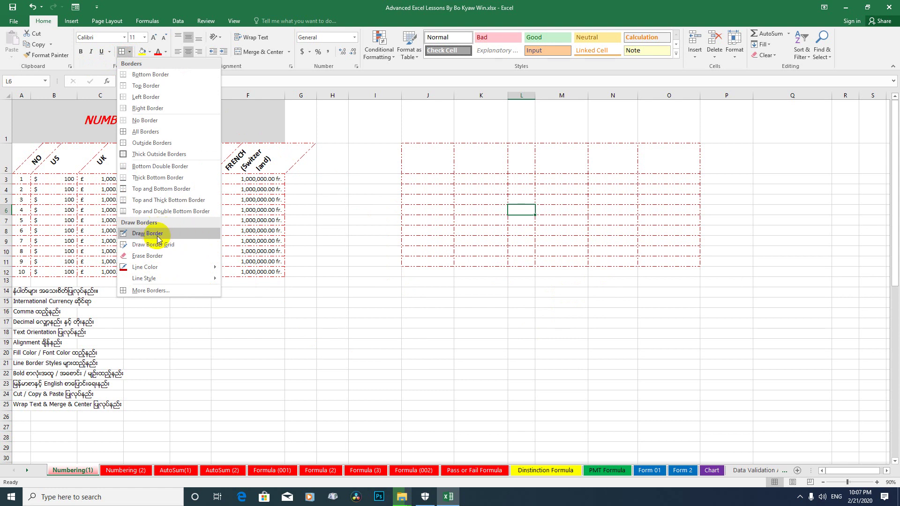
# Draw red dashed borders around cells N12:O14 with the Draw Border pencil.
pyautogui.click(158, 237)
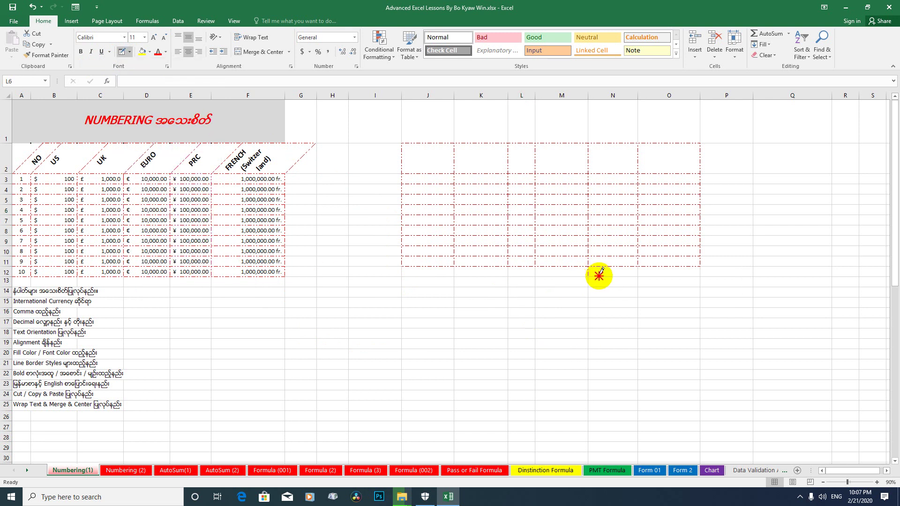
pyautogui.moveTo(601, 271); pyautogui.dragTo(636, 270)
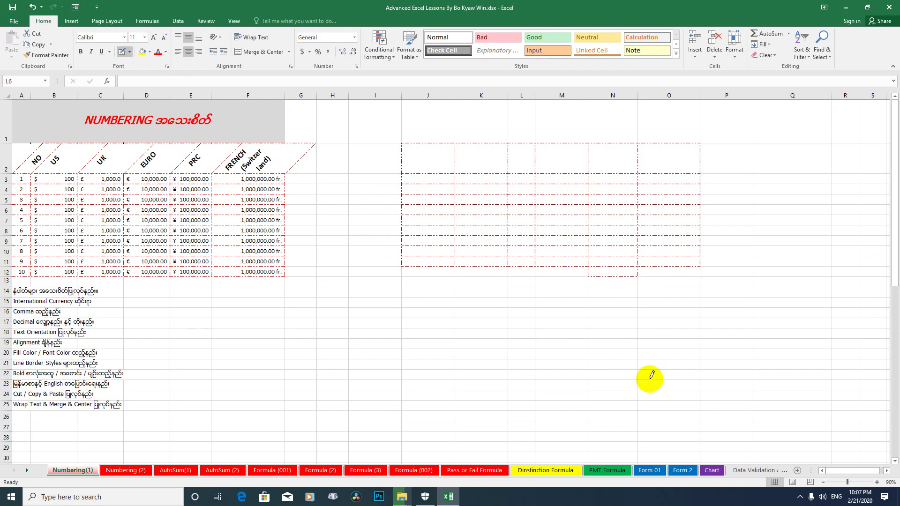
pyautogui.moveTo(640, 271)
pyautogui.mouseDown()
pyautogui.moveTo(698, 277)
pyautogui.moveTo(700, 297)
pyautogui.mouseUp()
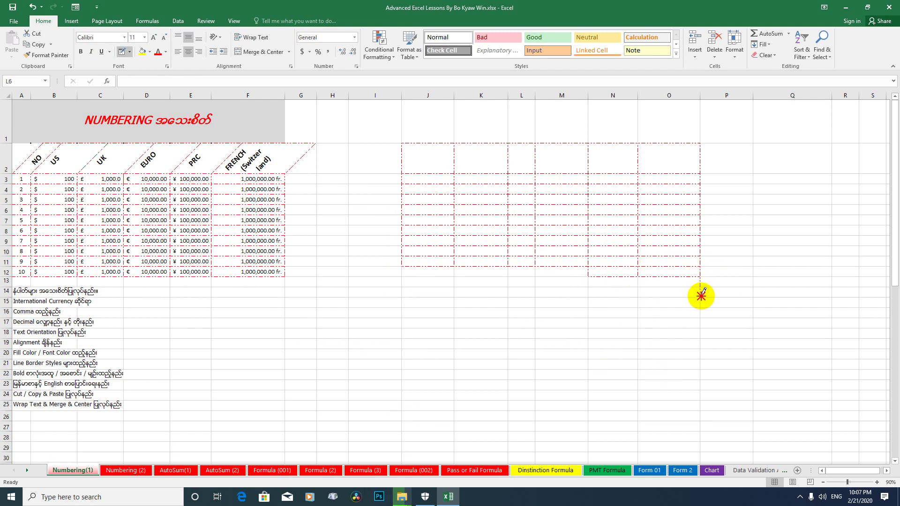
pyautogui.moveTo(638, 281); pyautogui.dragTo(638, 308)
pyautogui.moveTo(589, 278)
pyautogui.mouseDown()
pyautogui.moveTo(593, 298)
pyautogui.moveTo(647, 285)
pyautogui.mouseUp()
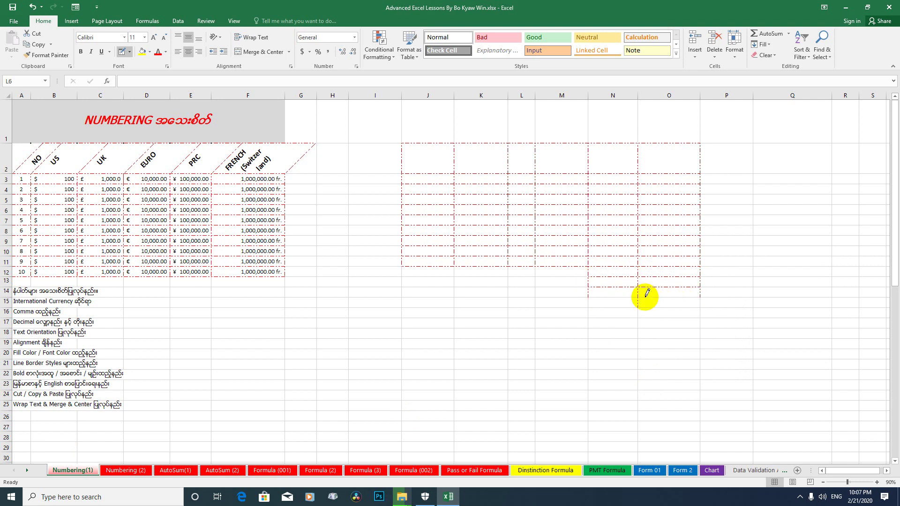
pyautogui.moveTo(588, 298); pyautogui.dragTo(699, 297)
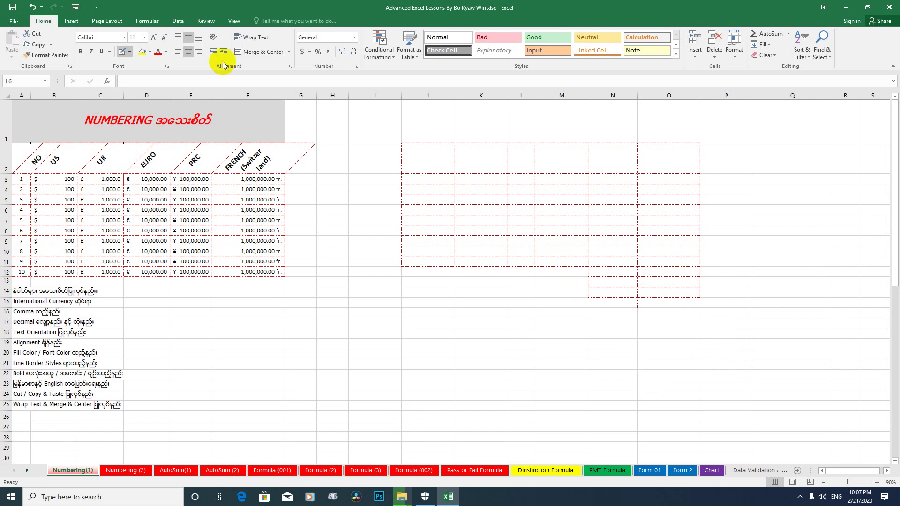
pyautogui.click(130, 52)
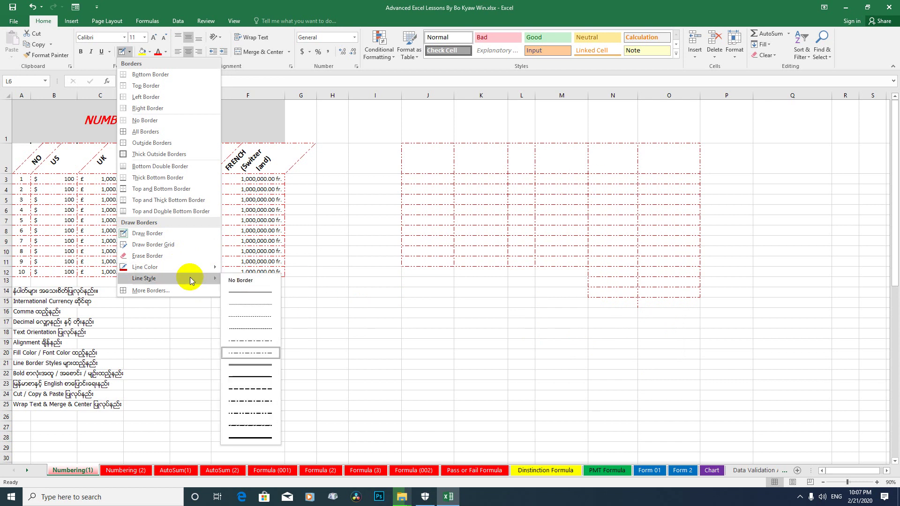
pyautogui.moveTo(166, 278)
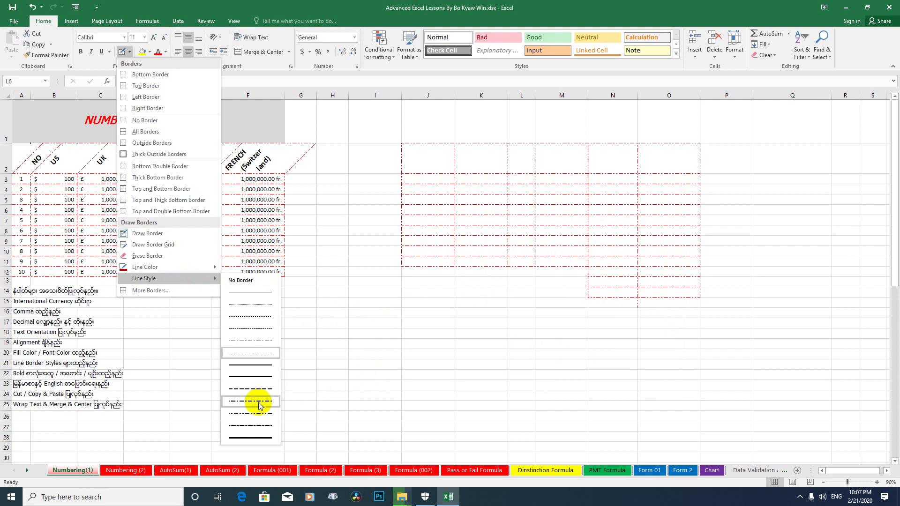
# Switch to a solid line style and apply All Borders to J2:O14.
pyautogui.click(256, 366)
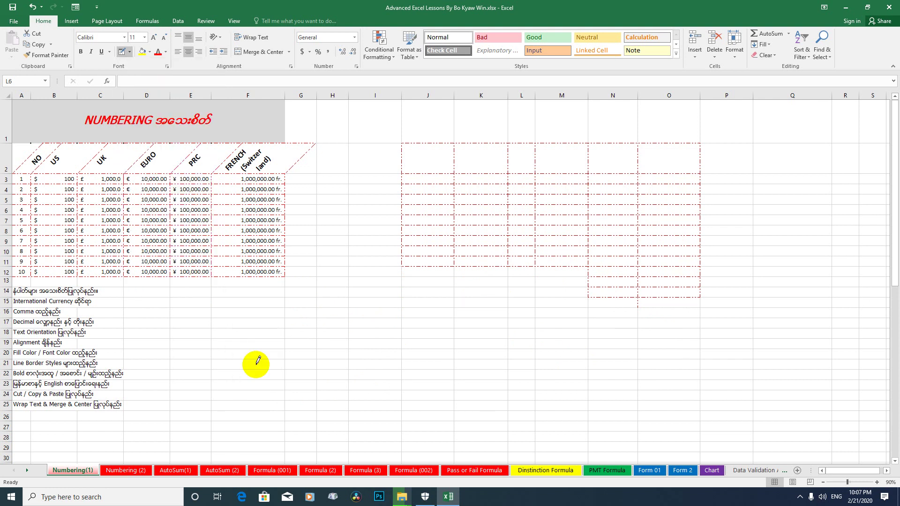
pyautogui.click(131, 55)
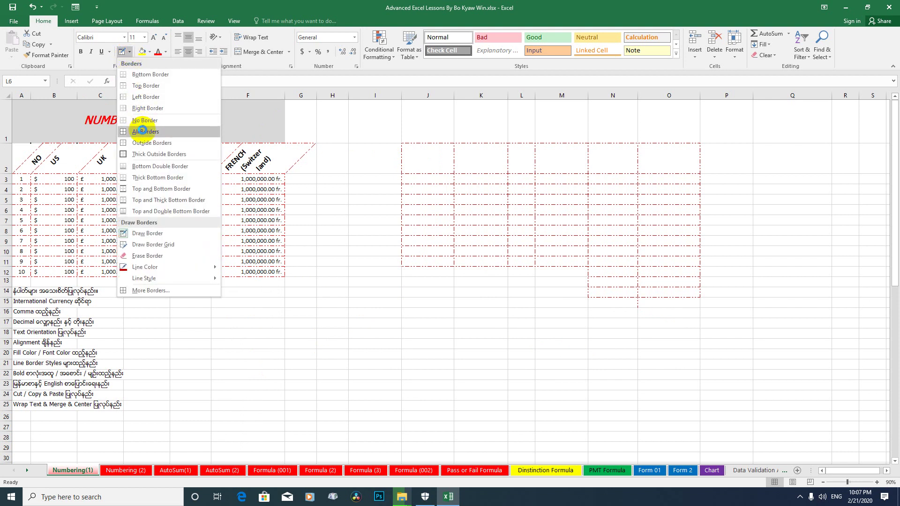
pyautogui.click(143, 130)
pyautogui.click(477, 192)
pyautogui.moveTo(422, 152)
pyautogui.mouseDown()
pyautogui.moveTo(660, 258)
pyautogui.moveTo(660, 292)
pyautogui.mouseUp()
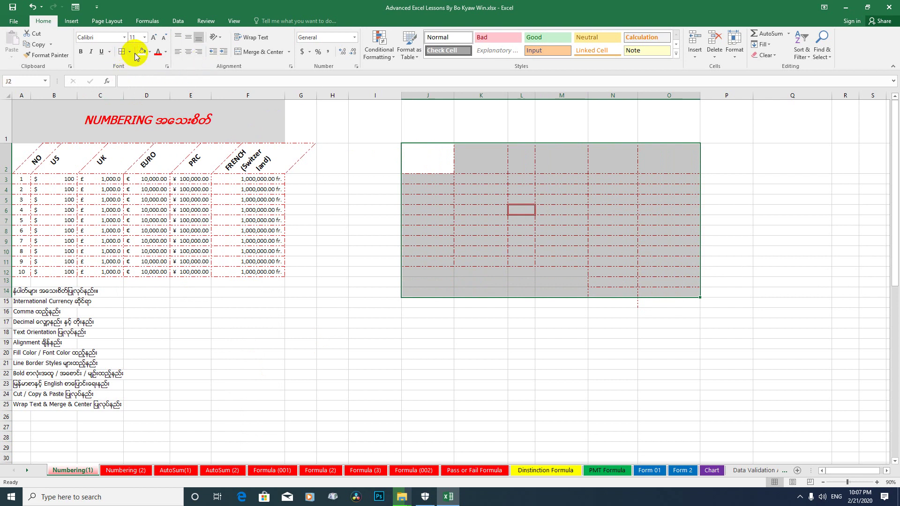
pyautogui.click(119, 53)
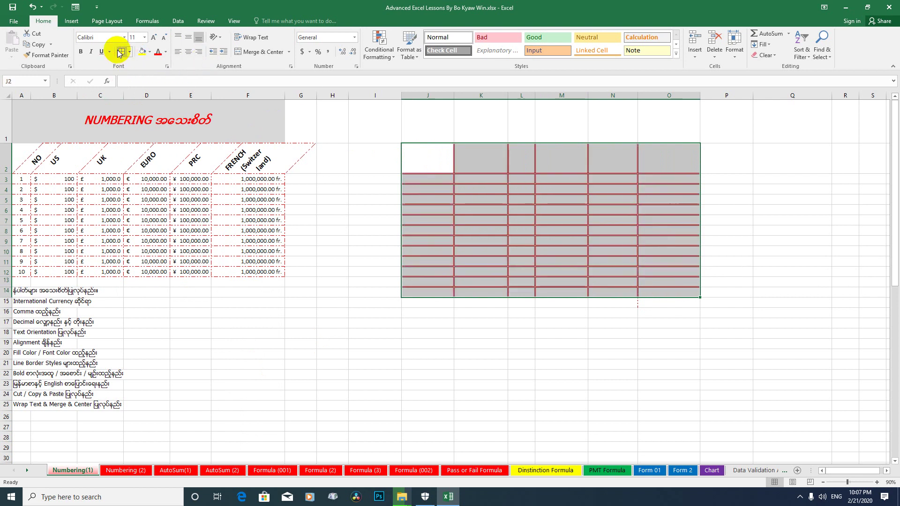
pyautogui.click(645, 251)
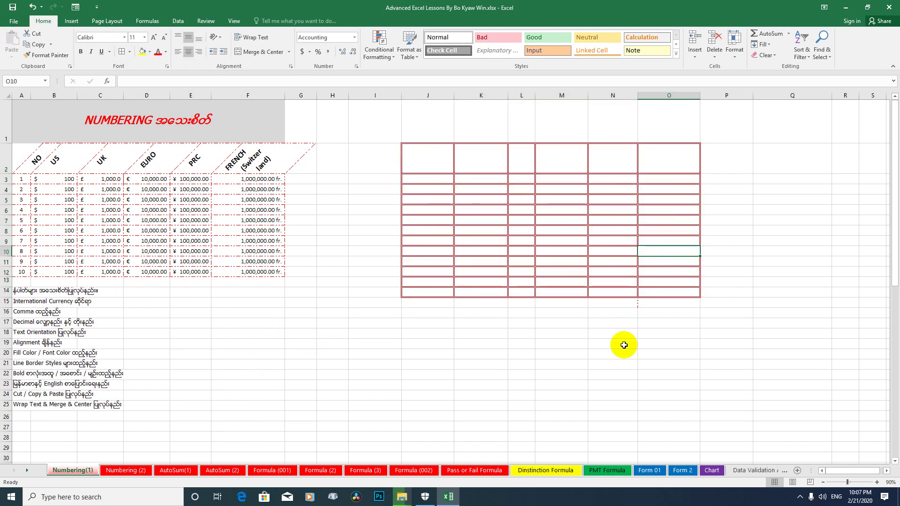
pyautogui.click(702, 311)
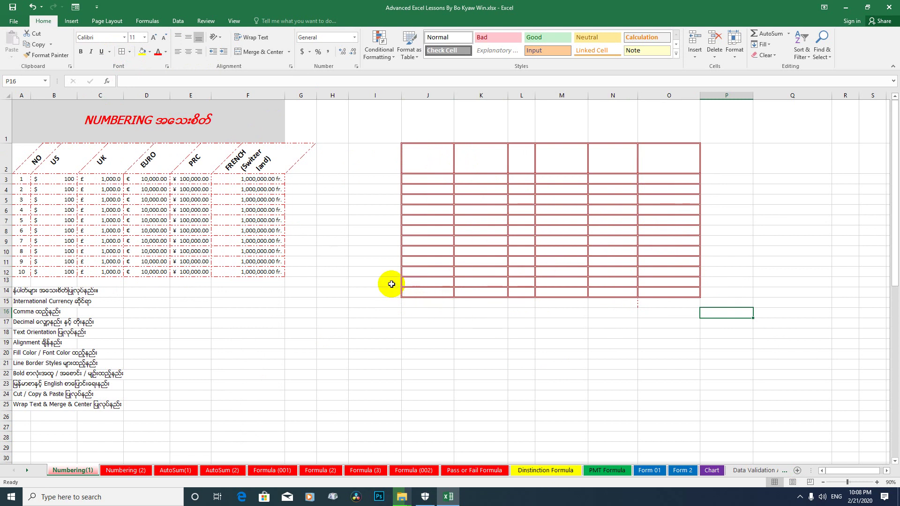
pyautogui.moveTo(387, 282); pyautogui.dragTo(551, 292)
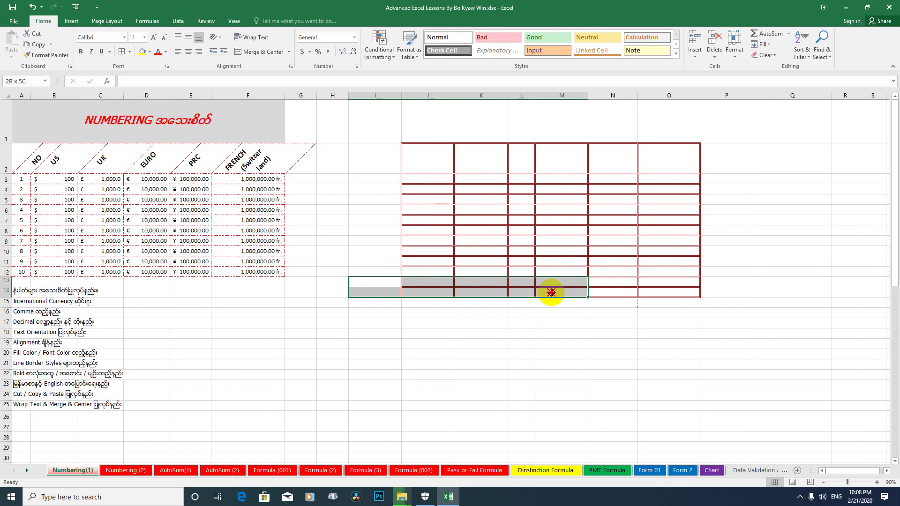
pyautogui.moveTo(562, 312)
pyautogui.mouseDown()
pyautogui.moveTo(475, 278)
pyautogui.moveTo(427, 276)
pyautogui.mouseUp()
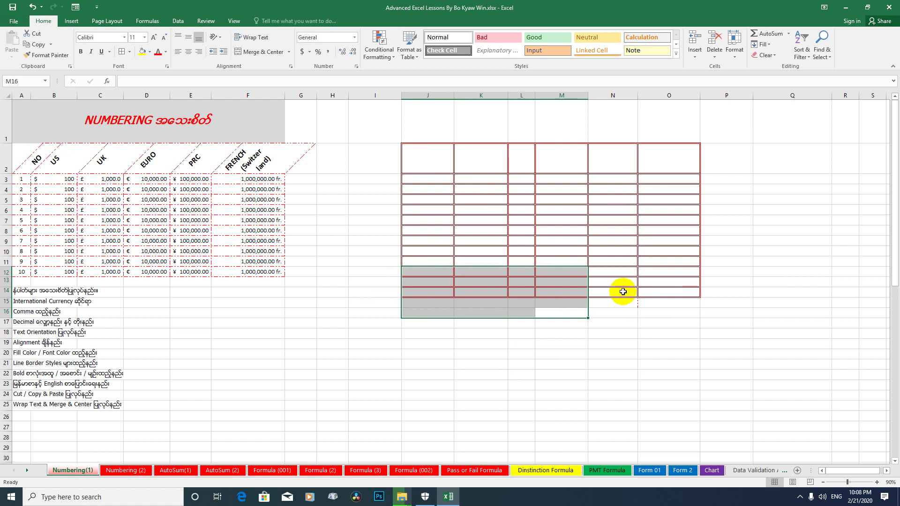
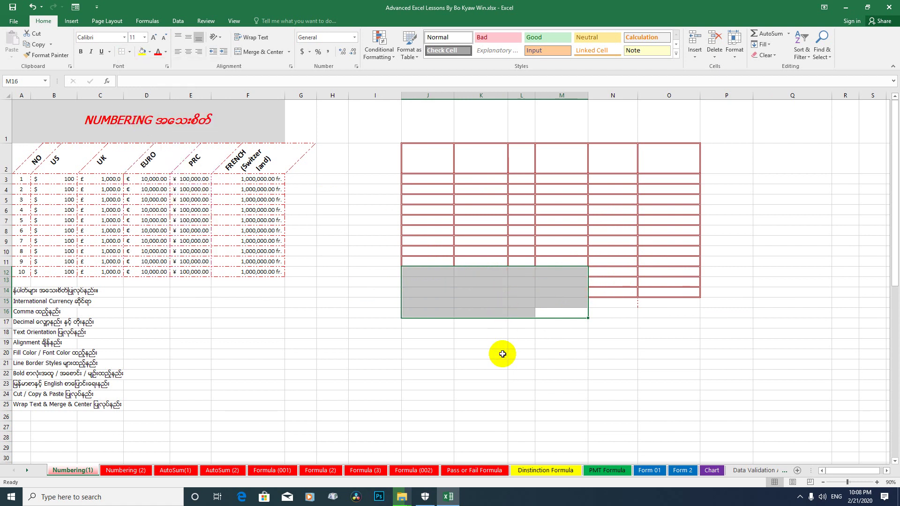
# Deselect the bordered currency table and bring up the Numbering sheet's print preview.
pyautogui.click(499, 374)
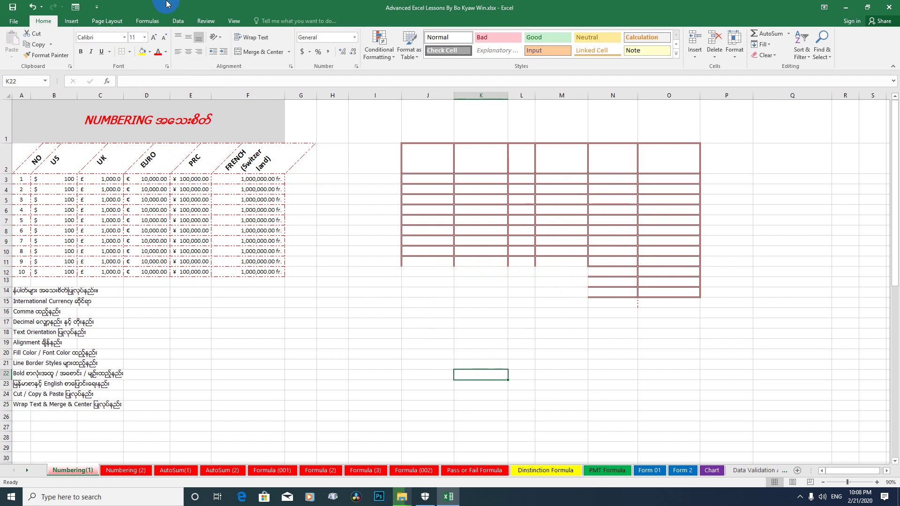
pyautogui.click(14, 22)
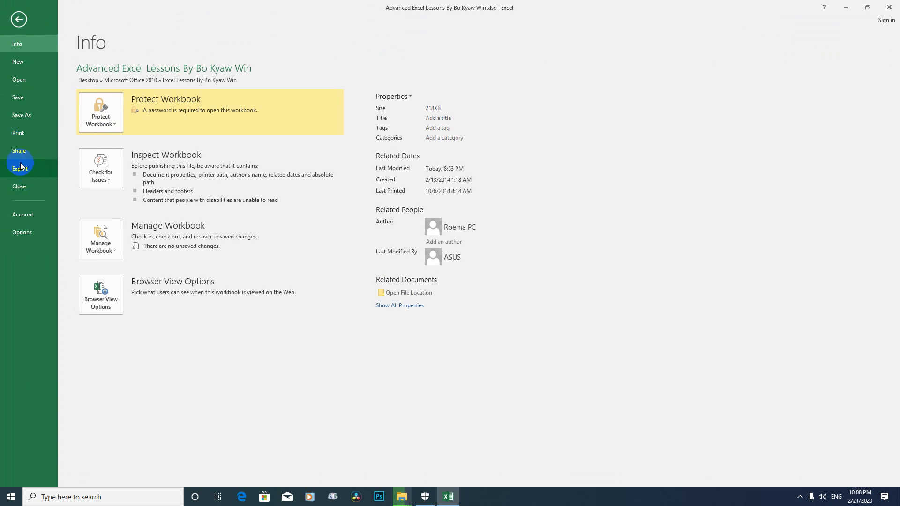
pyautogui.click(19, 133)
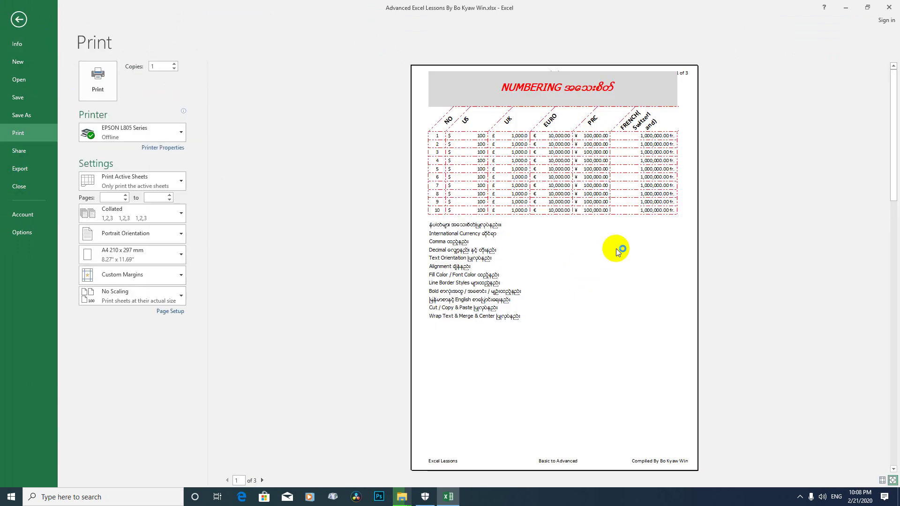
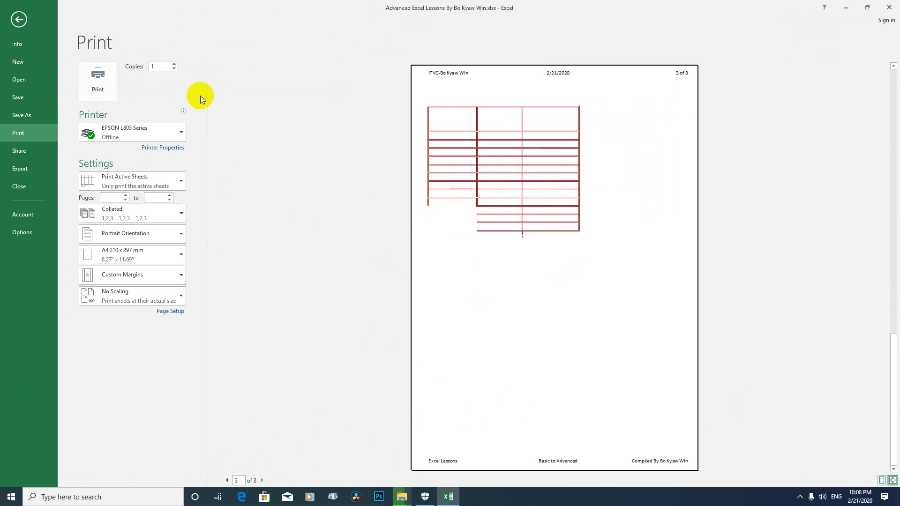
# Leave print preview and add a bottom border under cells J11:M11.
pyautogui.click(18, 19)
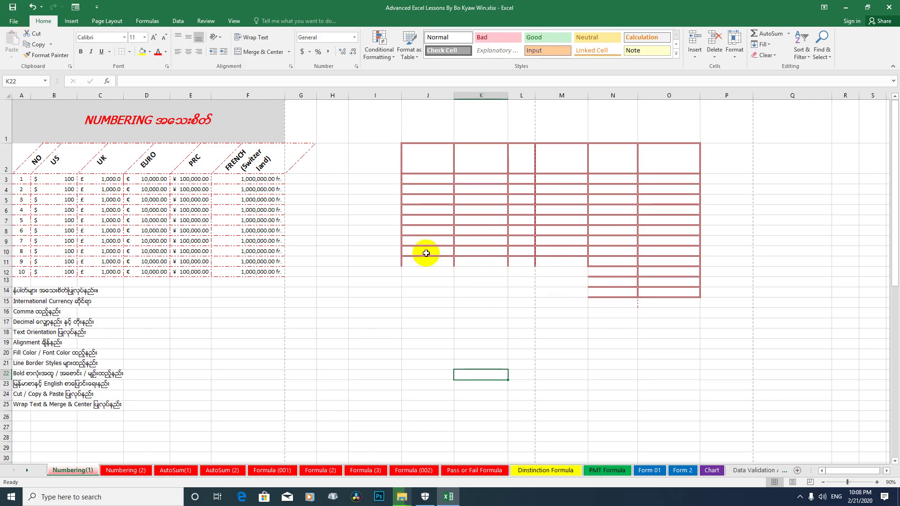
pyautogui.moveTo(413, 261); pyautogui.dragTo(553, 260)
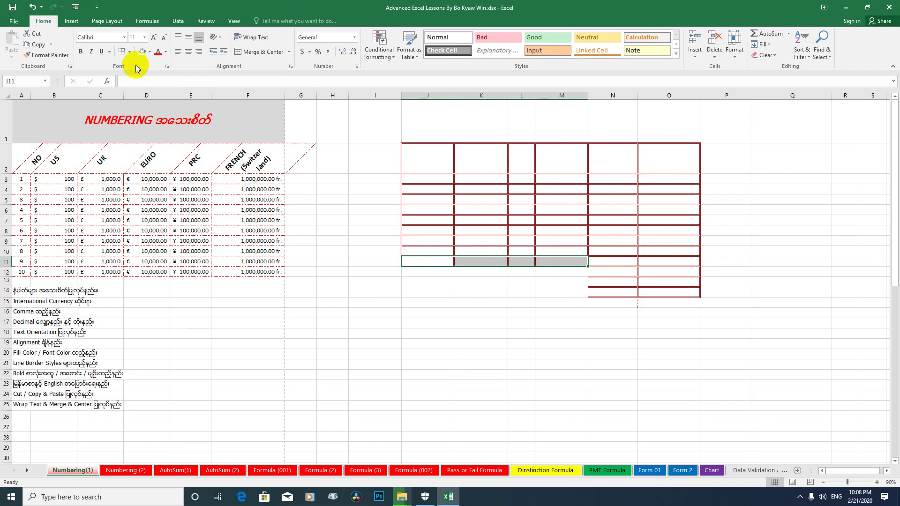
pyautogui.click(130, 52)
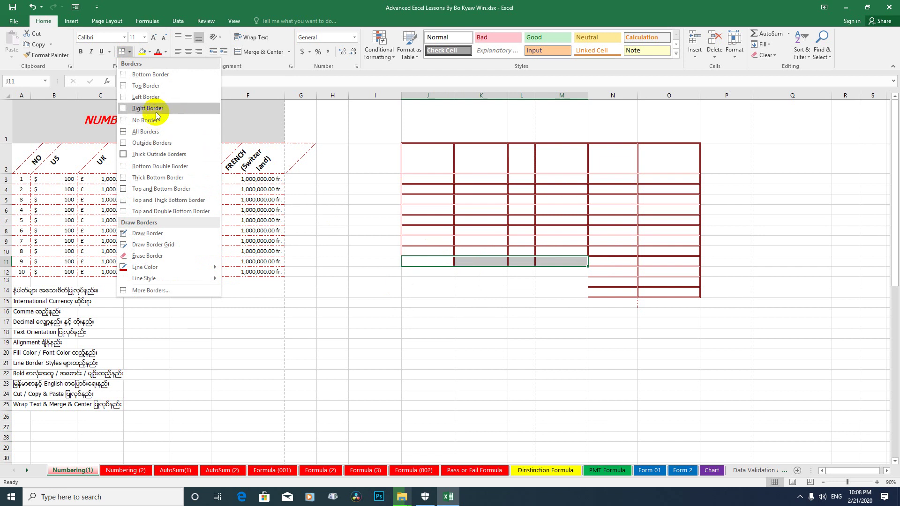
pyautogui.click(150, 75)
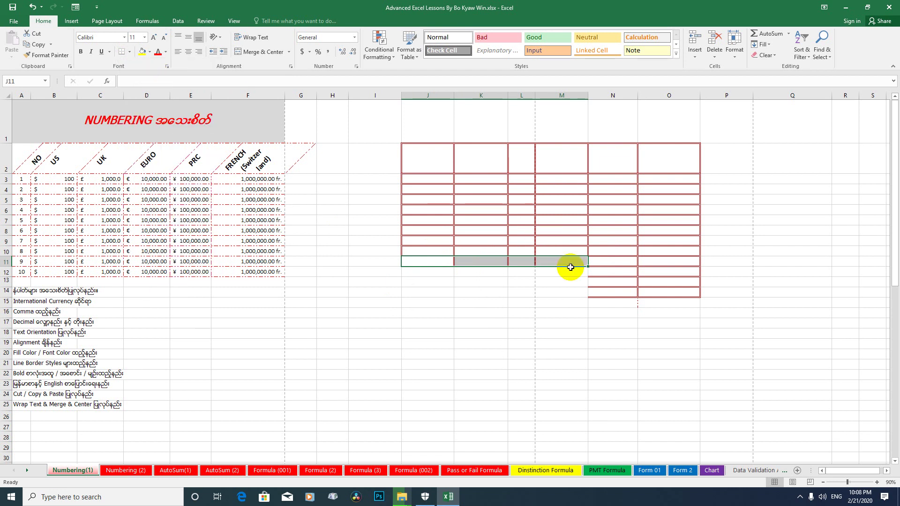
pyautogui.click(546, 263)
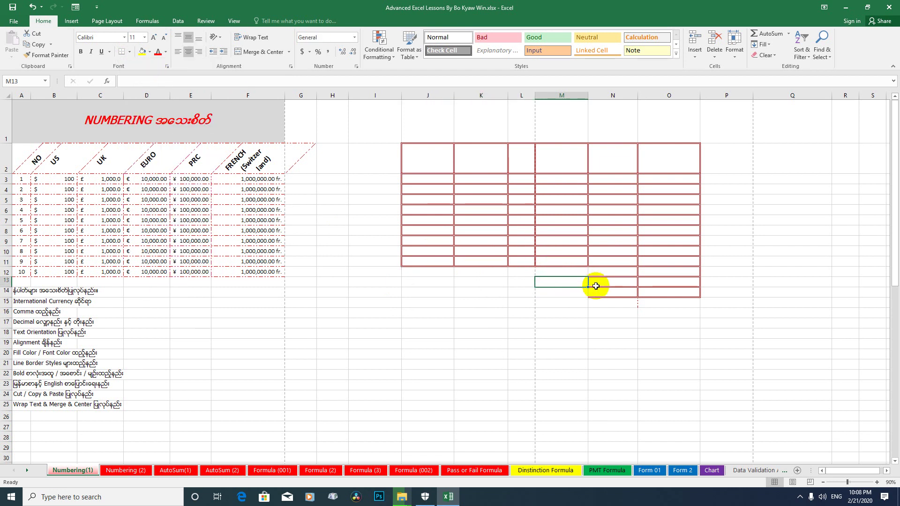
pyautogui.click(596, 313)
pyautogui.moveTo(428, 261); pyautogui.dragTo(554, 261)
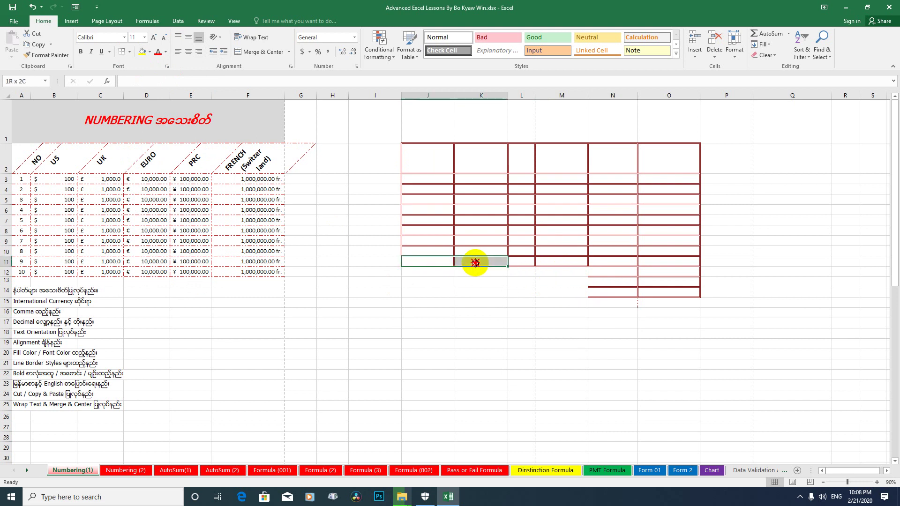
pyautogui.click(548, 292)
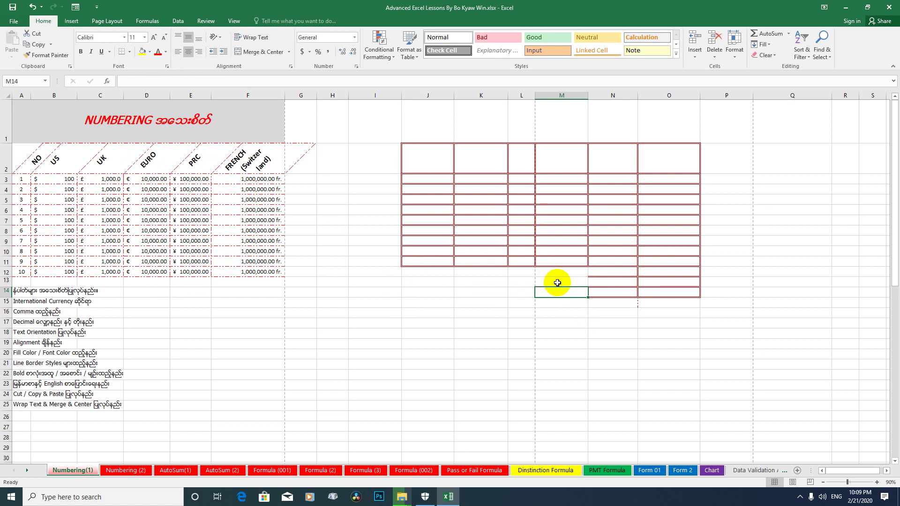
# Add a left border to cells N12:N14.
pyautogui.moveTo(602, 272); pyautogui.dragTo(601, 292)
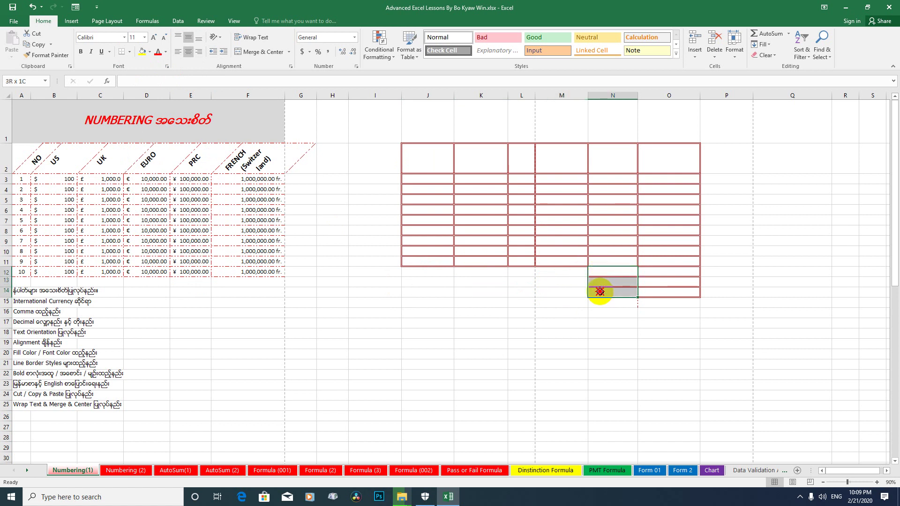
pyautogui.click(583, 284)
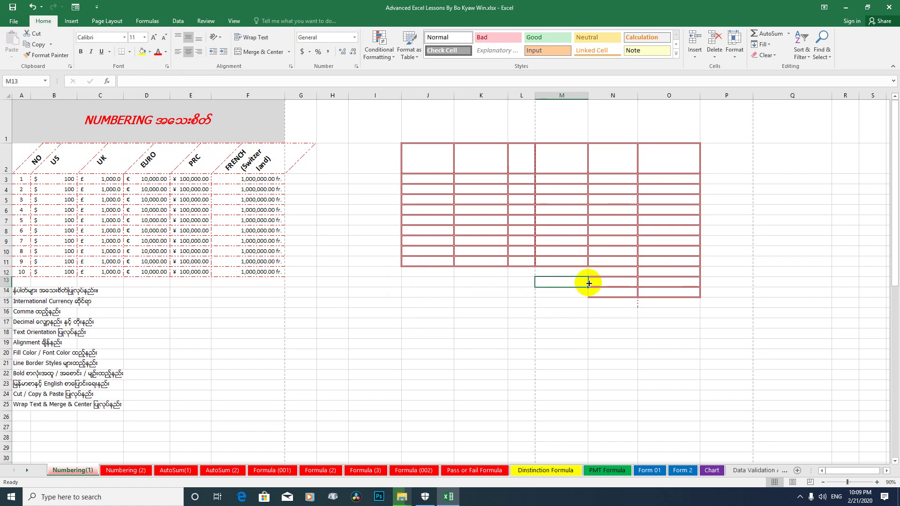
pyautogui.moveTo(602, 273); pyautogui.dragTo(604, 293)
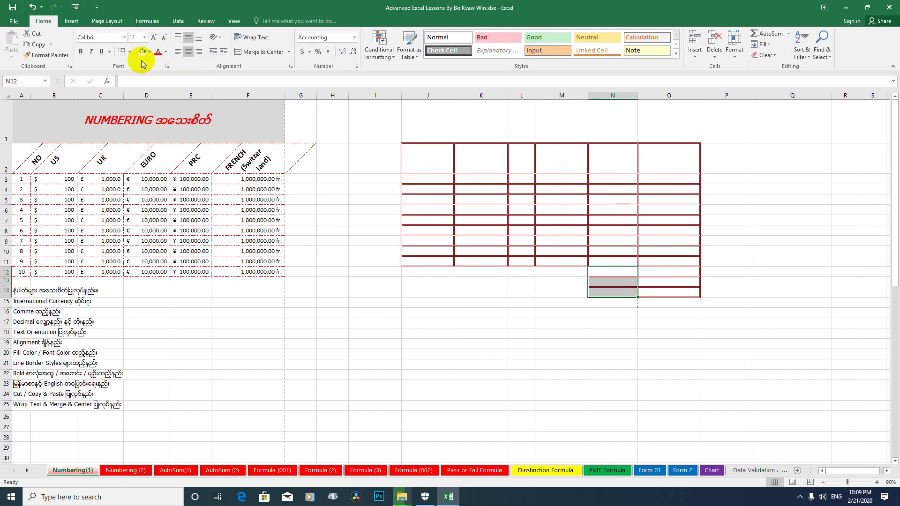
pyautogui.click(129, 53)
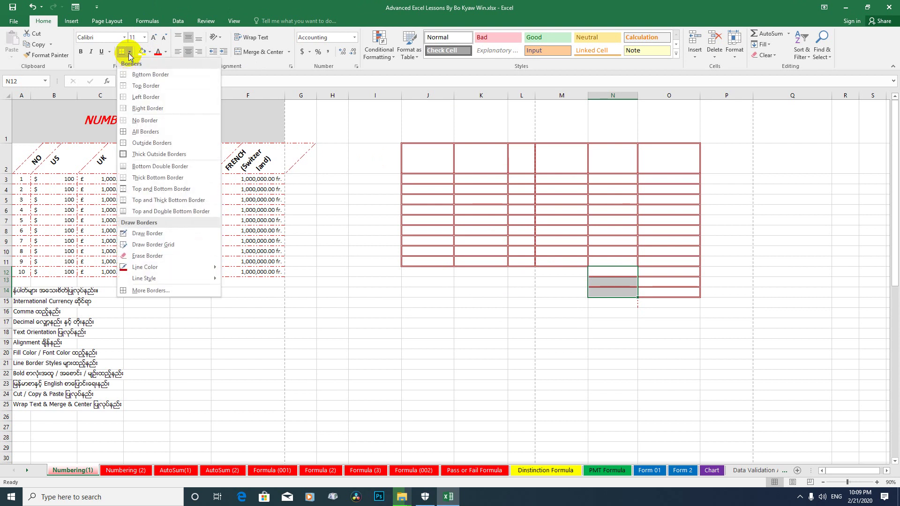
pyautogui.click(138, 97)
pyautogui.click(656, 281)
pyautogui.moveTo(609, 276); pyautogui.dragTo(612, 293)
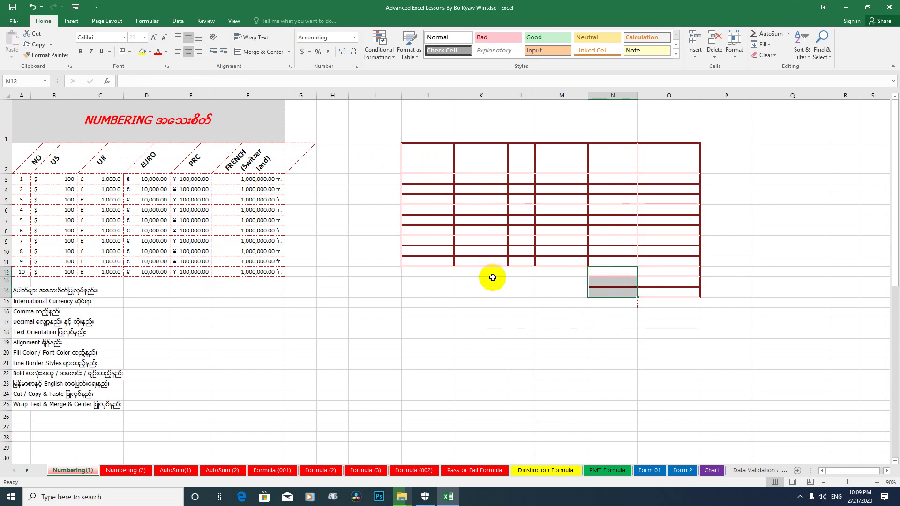
pyautogui.click(520, 343)
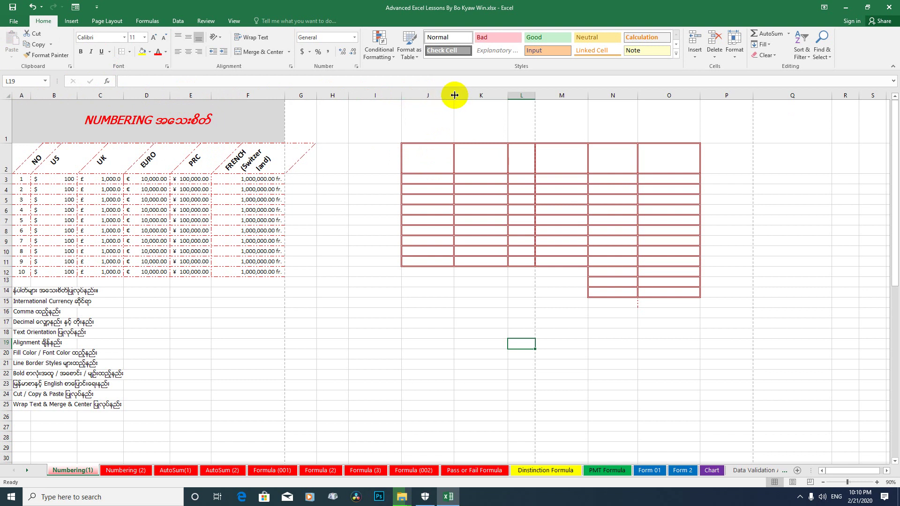
# Narrow column J and widen columns K, L and N.
pyautogui.moveTo(454, 96)
pyautogui.mouseDown()
pyautogui.moveTo(409, 92)
pyautogui.moveTo(420, 102)
pyautogui.mouseUp()
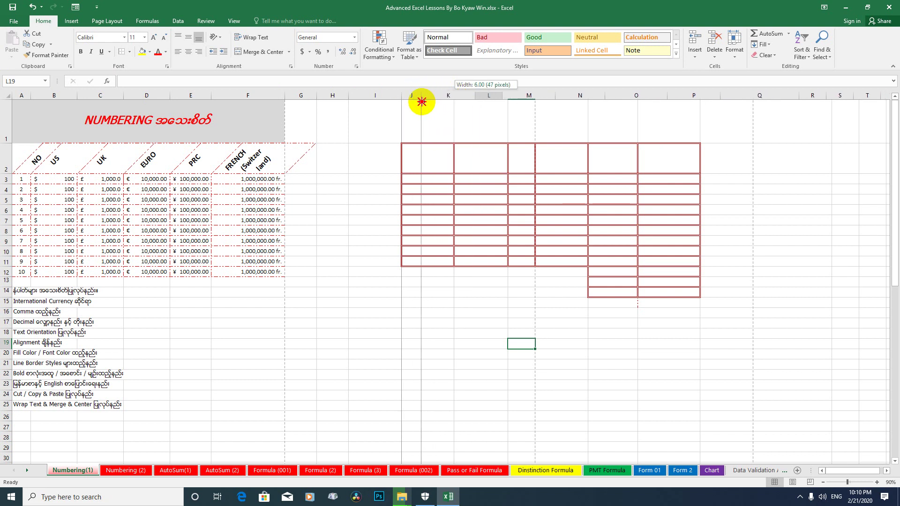
pyautogui.moveTo(420, 102)
pyautogui.mouseDown()
pyautogui.moveTo(426, 95)
pyautogui.moveTo(474, 194)
pyautogui.moveTo(463, 194)
pyautogui.mouseUp()
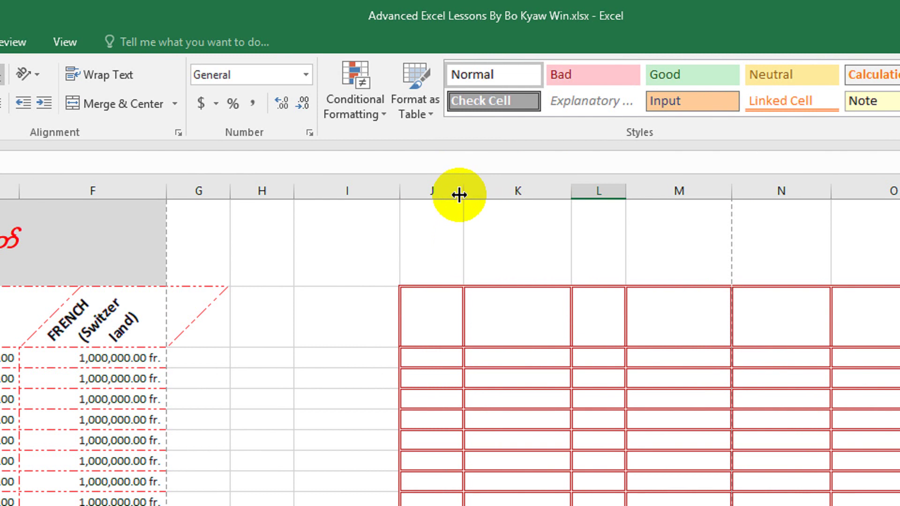
pyautogui.moveTo(465, 193)
pyautogui.mouseDown()
pyautogui.moveTo(504, 194)
pyautogui.moveTo(454, 193)
pyautogui.mouseUp()
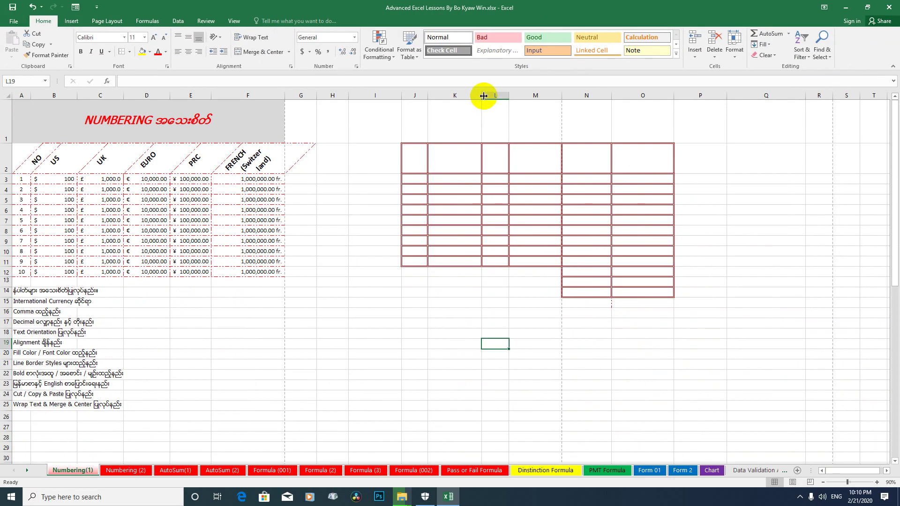
pyautogui.moveTo(483, 95); pyautogui.dragTo(512, 98)
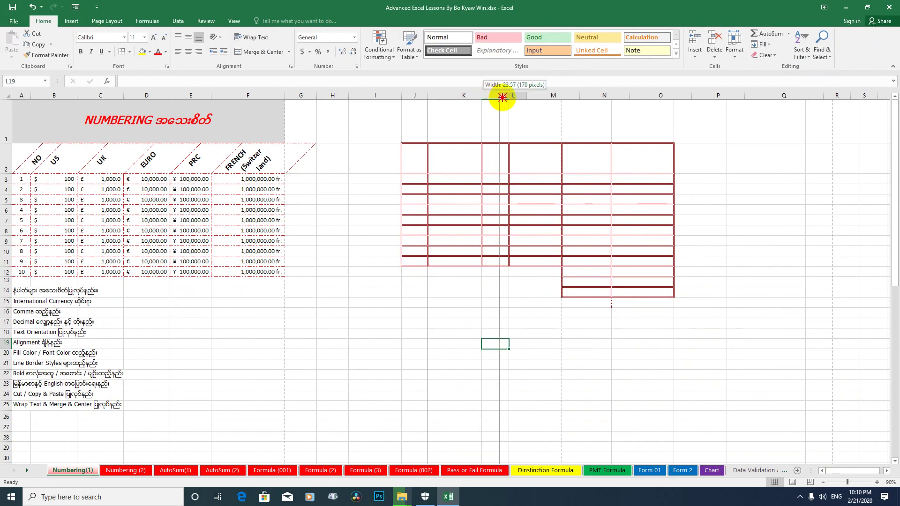
pyautogui.moveTo(538, 96); pyautogui.dragTo(574, 98)
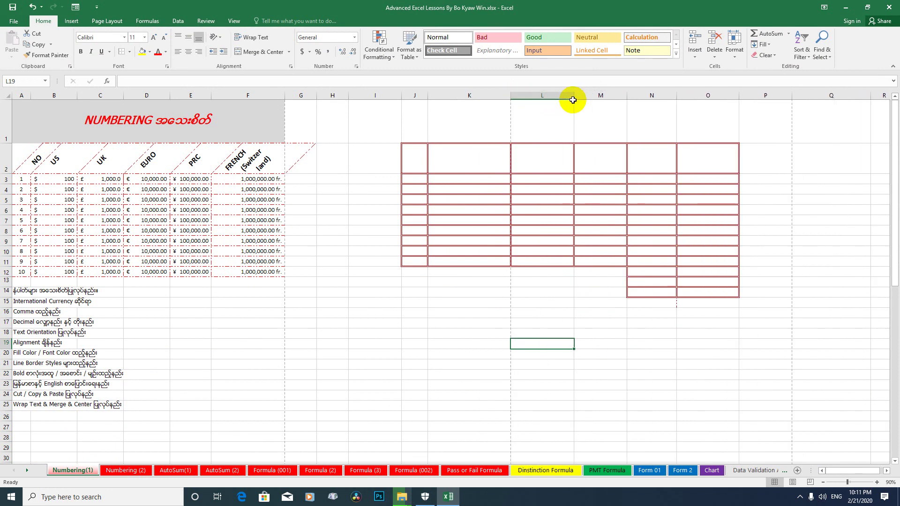
pyautogui.moveTo(678, 99); pyautogui.dragTo(696, 98)
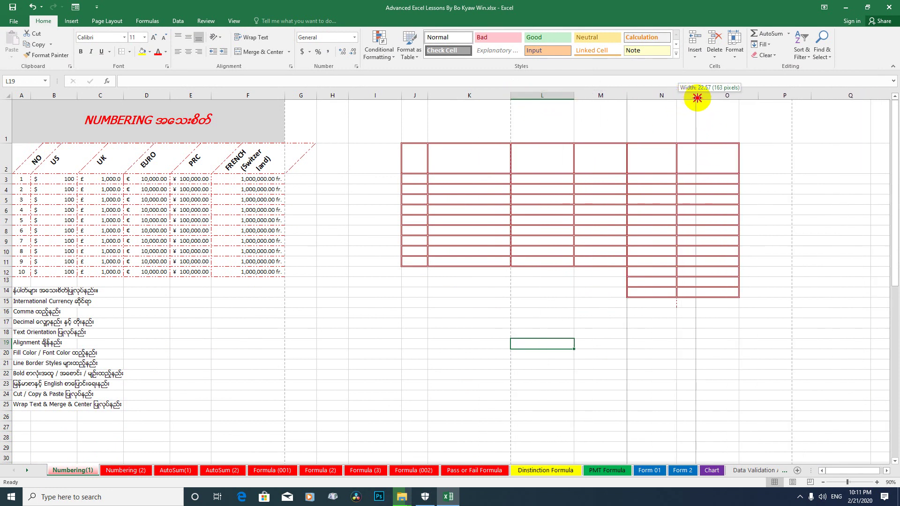
# Step across the table's header cells J2 to O2, ending at corner cell O14.
pyautogui.click(420, 157)
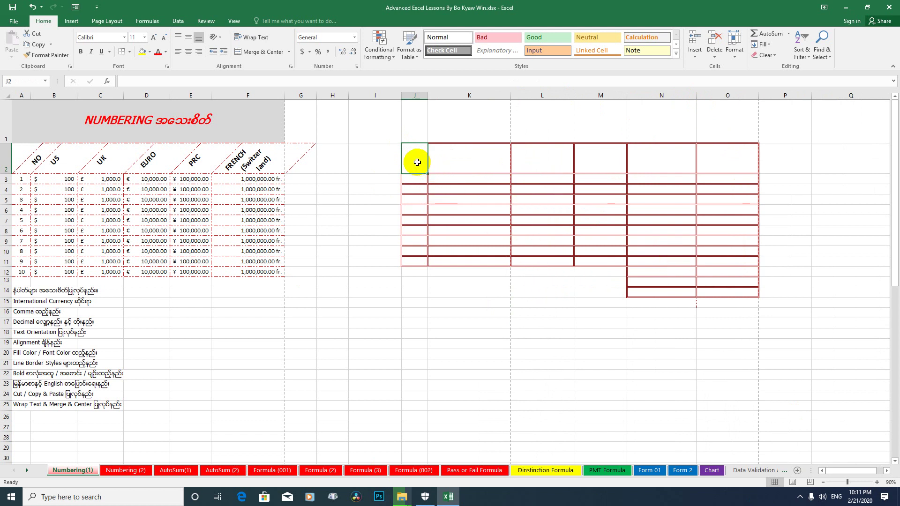
pyautogui.click(466, 159)
pyautogui.click(542, 159)
pyautogui.click(601, 158)
pyautogui.click(661, 158)
pyautogui.click(722, 159)
pyautogui.click(718, 293)
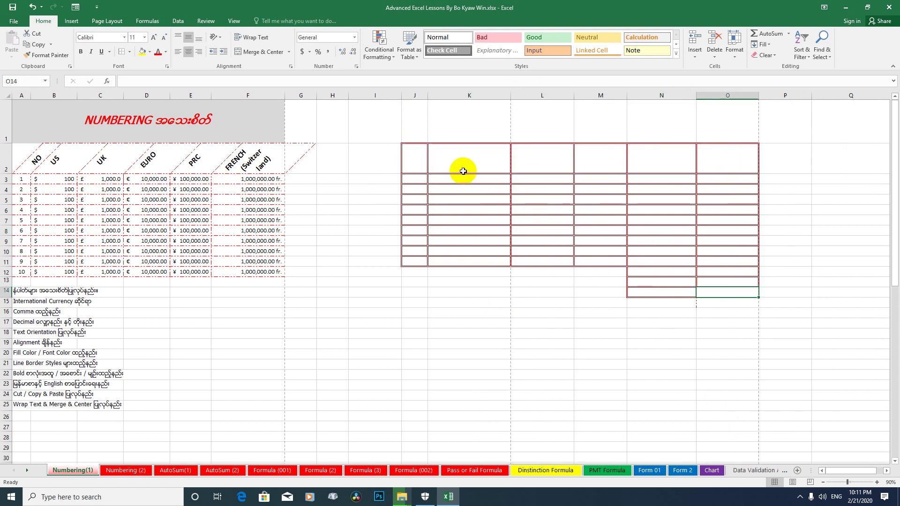
# Fine-tune the widths of columns J, K, L, N and O.
pyautogui.moveTo(428, 95); pyautogui.dragTo(421, 95)
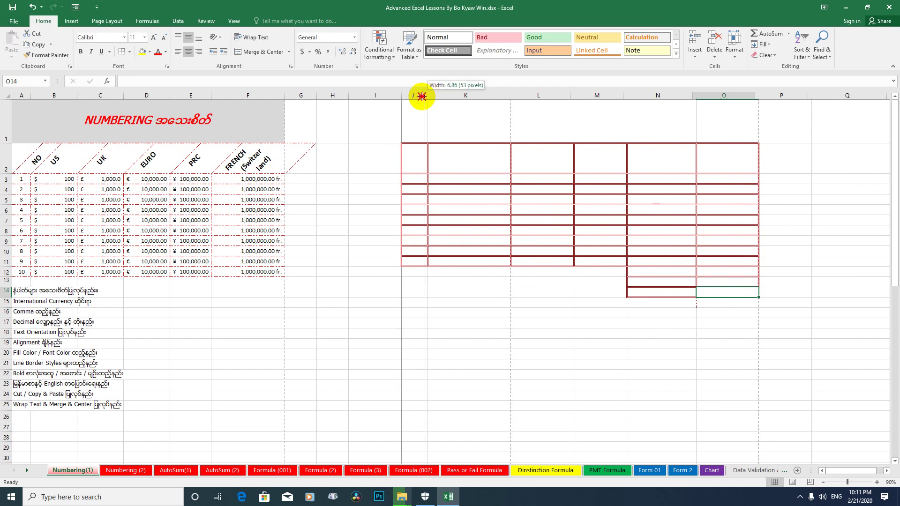
pyautogui.moveTo(505, 97); pyautogui.dragTo(489, 96)
pyautogui.moveTo(553, 95)
pyautogui.mouseDown()
pyautogui.moveTo(528, 95)
pyautogui.moveTo(568, 95)
pyautogui.mouseUp()
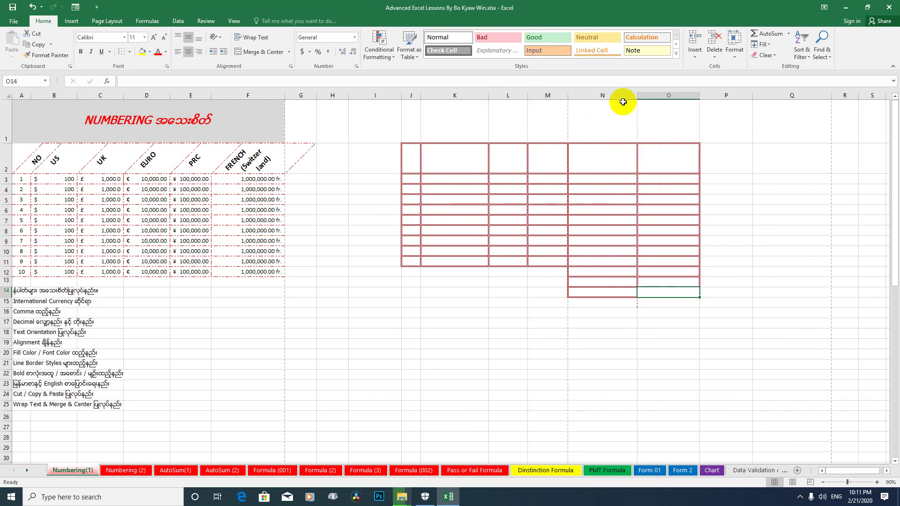
pyautogui.moveTo(638, 97); pyautogui.dragTo(625, 97)
pyautogui.moveTo(687, 97); pyautogui.dragTo(695, 97)
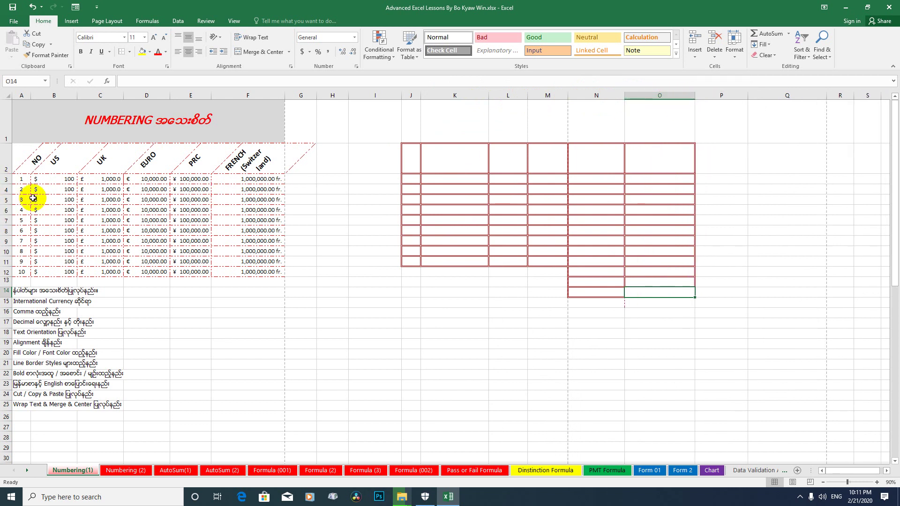
# Look through the source table's NO column numbers down to cell A9.
pyautogui.click(23, 180)
pyautogui.click(25, 200)
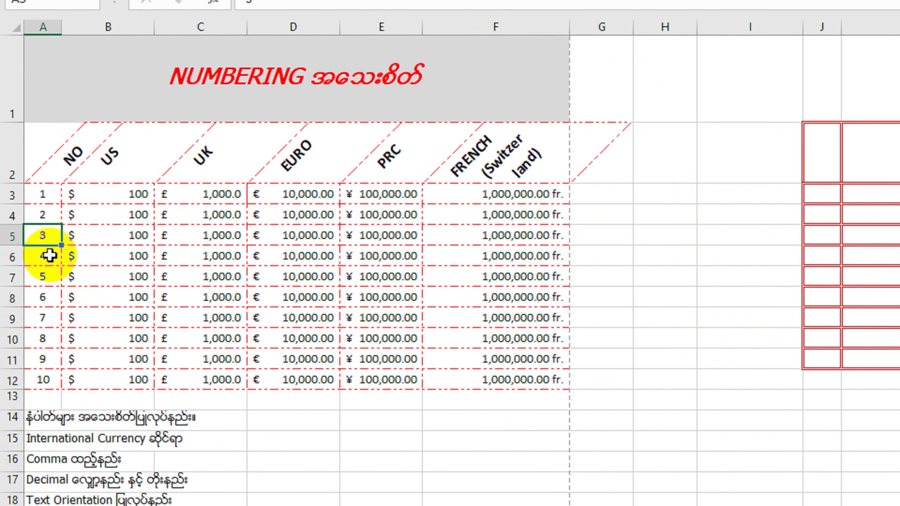
pyautogui.click(24, 210)
pyautogui.click(25, 220)
pyautogui.click(49, 298)
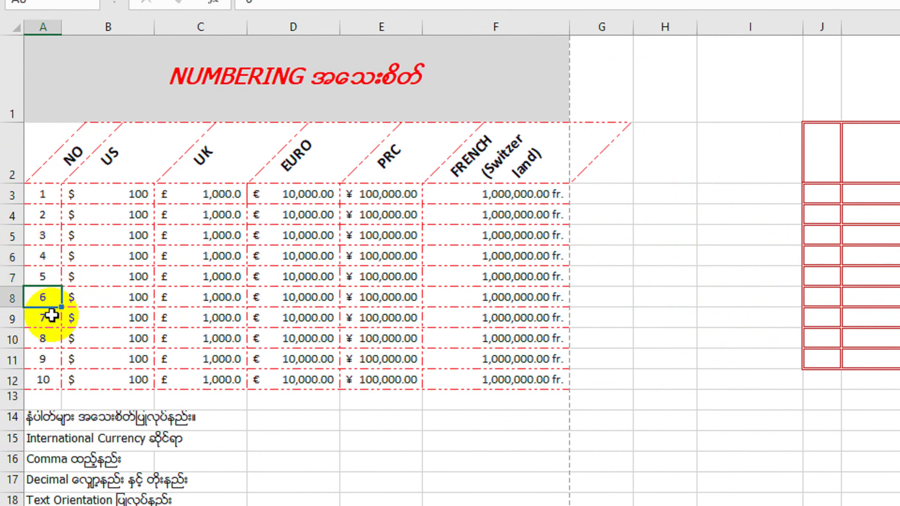
pyautogui.click(49, 317)
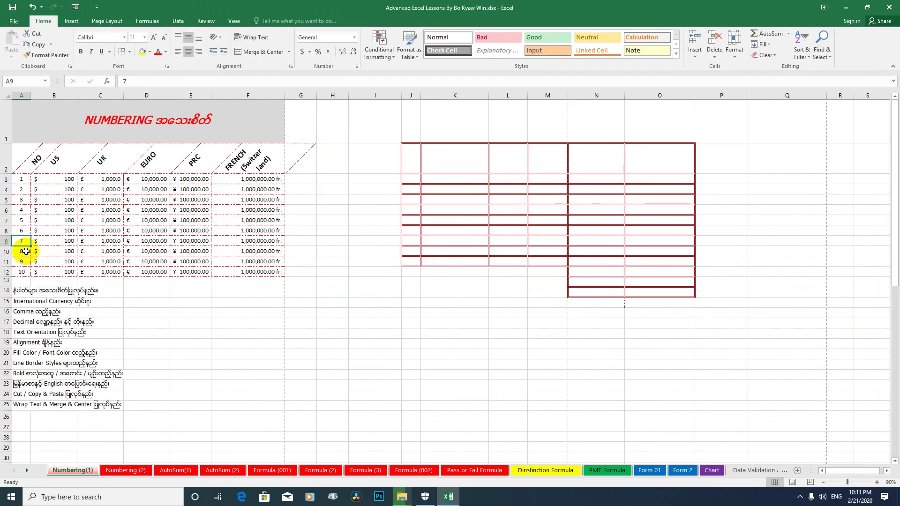
# Enter 1 in cell J3.
pyautogui.click(412, 179)
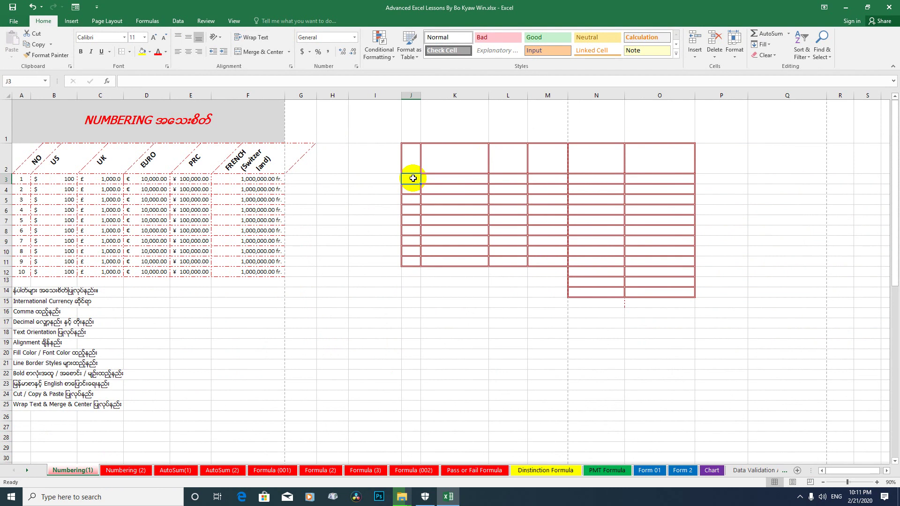
pyautogui.write('1')
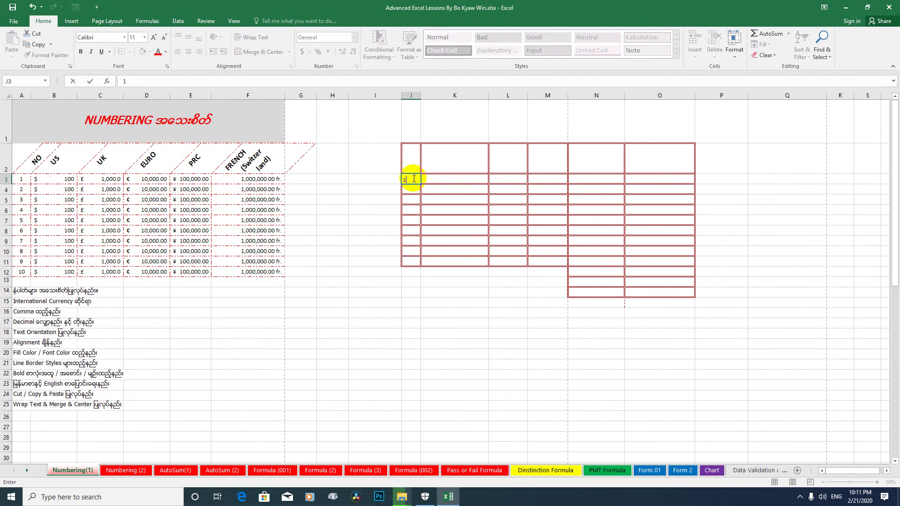
pyautogui.press('Return')
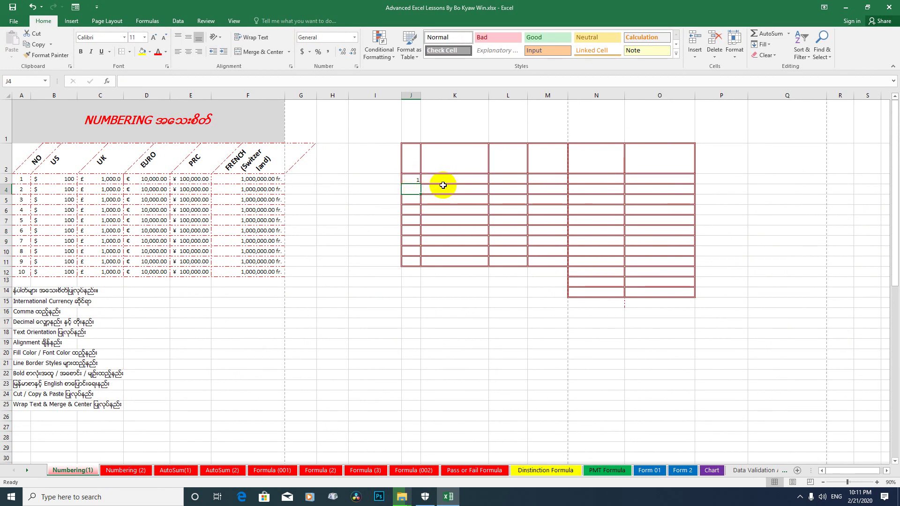
pyautogui.click(411, 180)
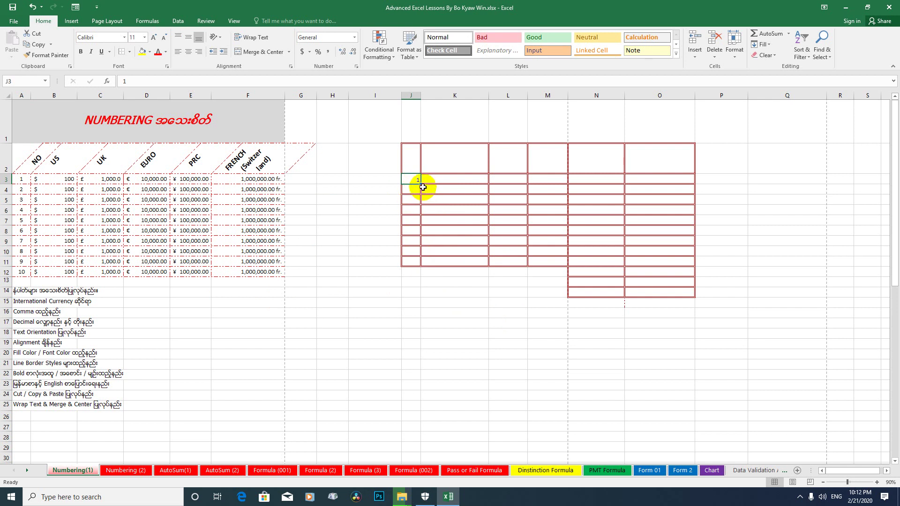
# Fill J3:J11 with 1 through 9 via Fill Series, checking against the source NO numbers.
pyautogui.moveTo(421, 185); pyautogui.dragTo(417, 264)
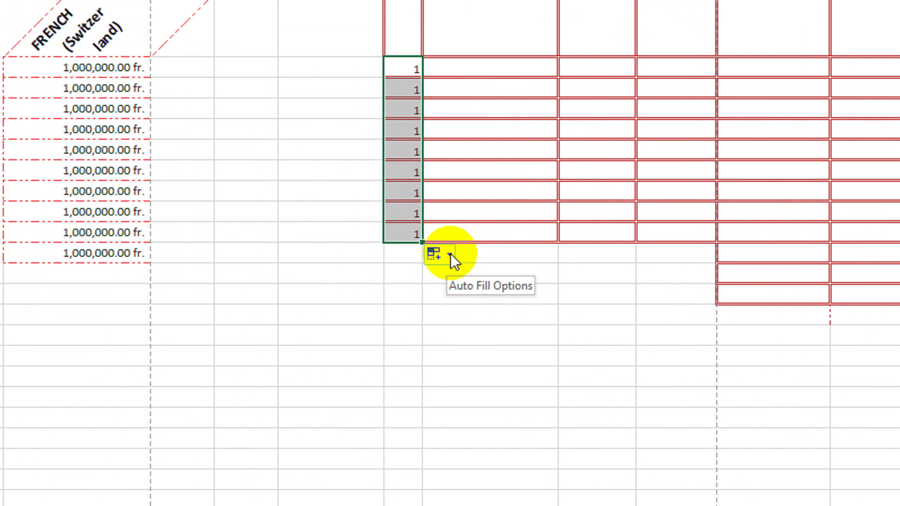
pyautogui.click(451, 254)
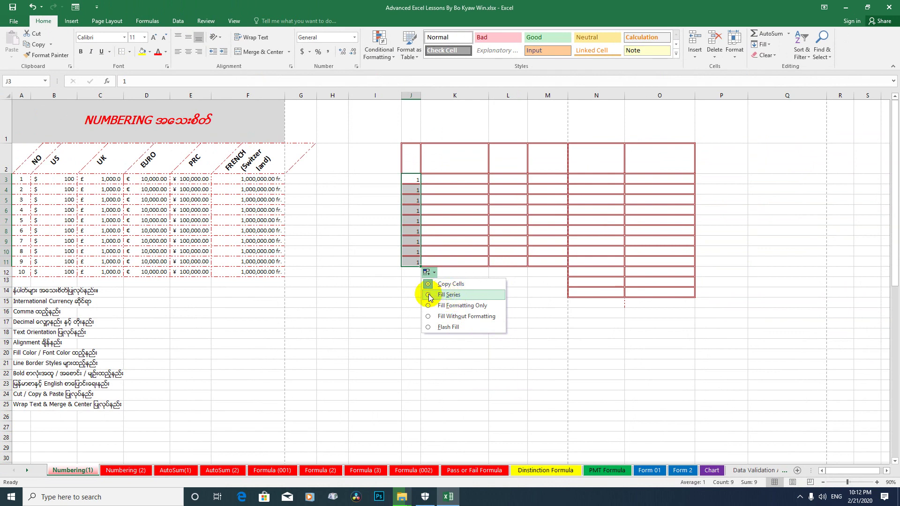
pyautogui.click(429, 296)
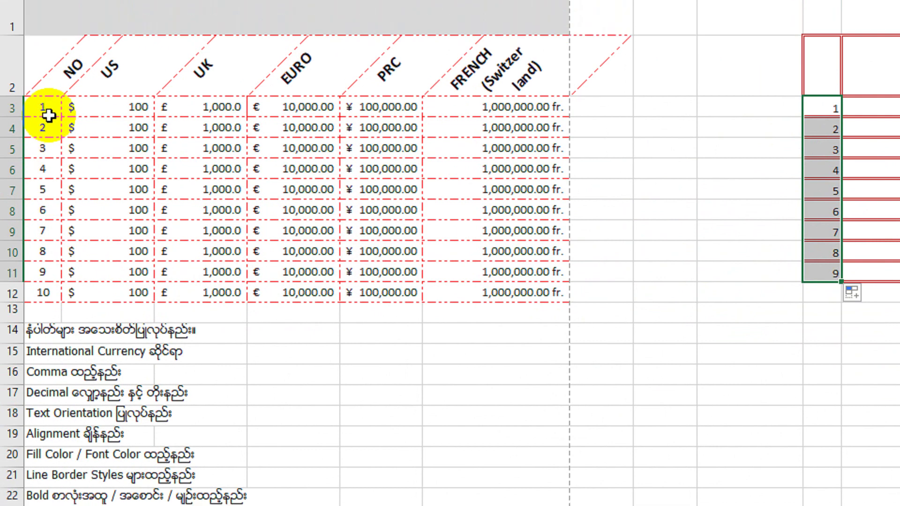
pyautogui.click(45, 122)
pyautogui.click(52, 146)
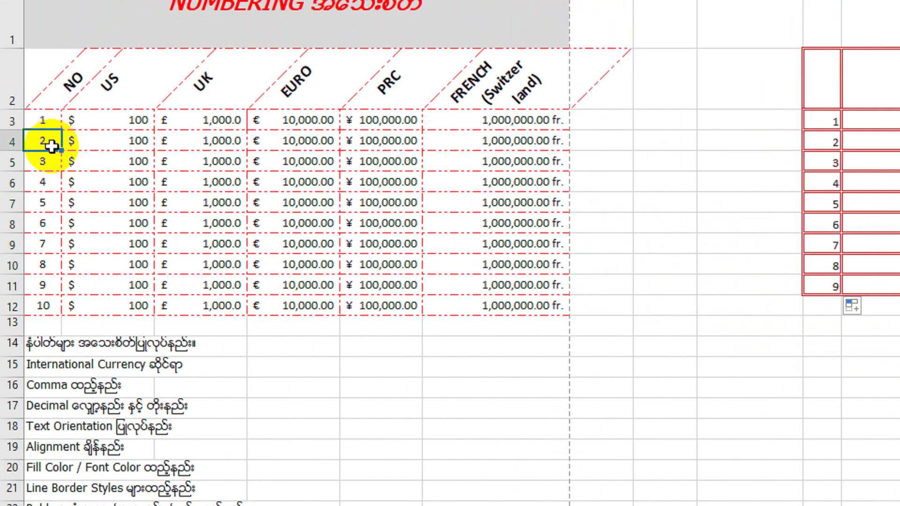
pyautogui.click(49, 162)
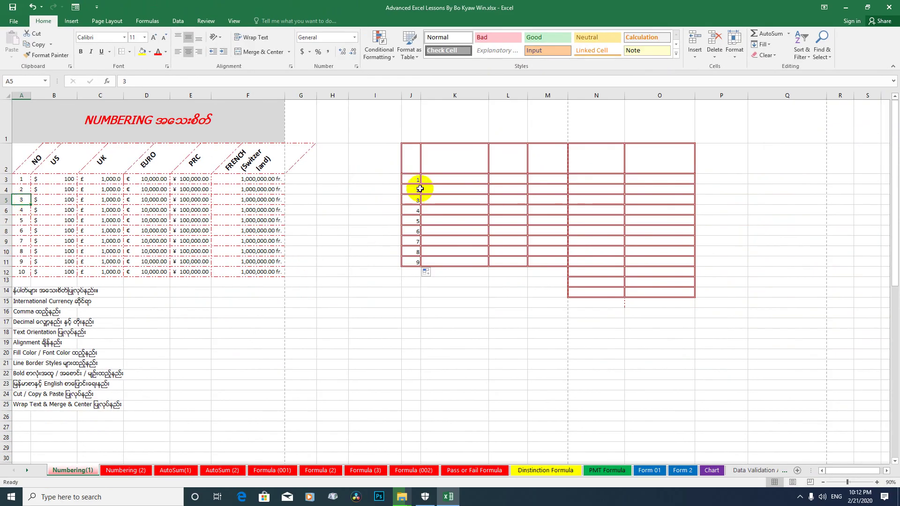
pyautogui.moveTo(412, 179); pyautogui.dragTo(413, 261)
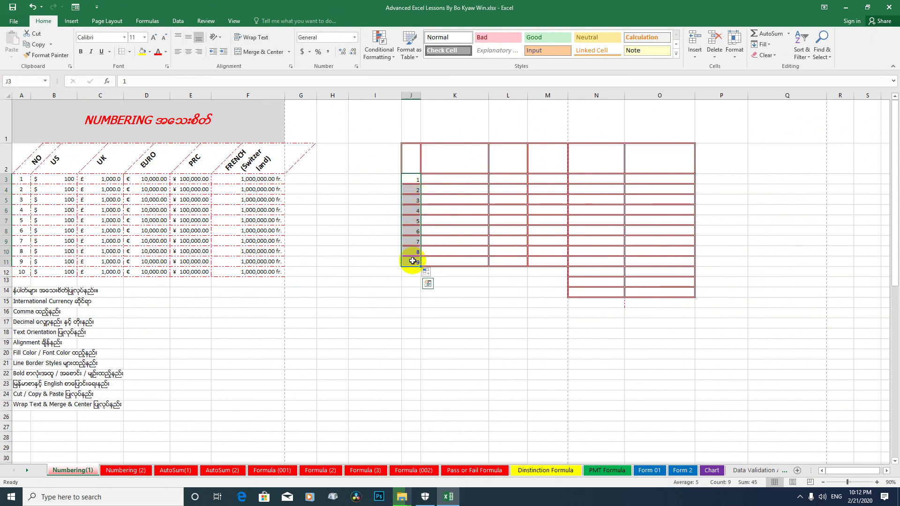
pyautogui.click(429, 323)
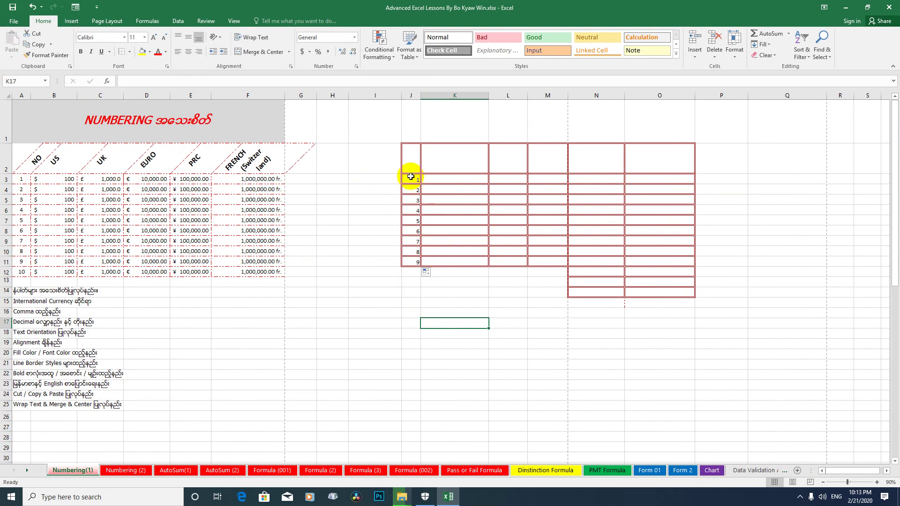
# Clear J3:J12 and retype the numbers 1, 2, 3, 5, 5, 6, 7, 8, 9 down column J.
pyautogui.click(415, 179)
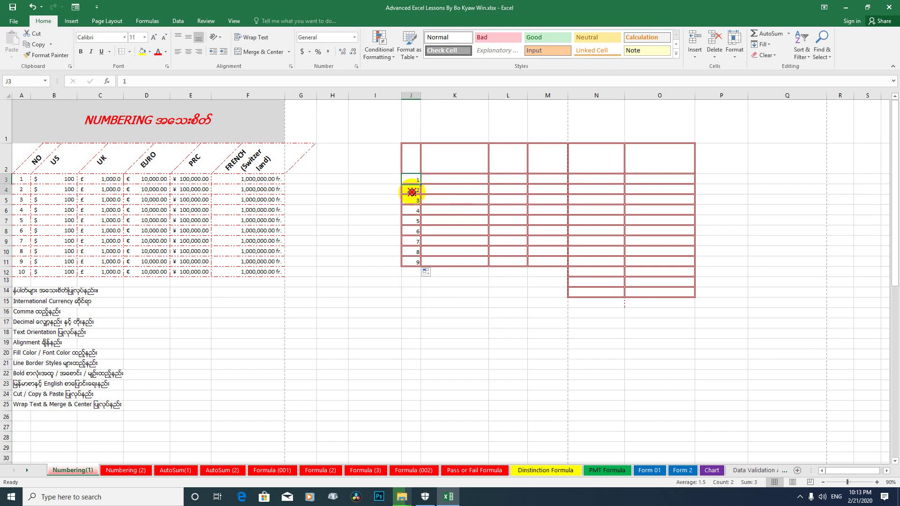
pyautogui.moveTo(416, 179); pyautogui.dragTo(413, 271)
pyautogui.press('Delete')
pyautogui.click(412, 183)
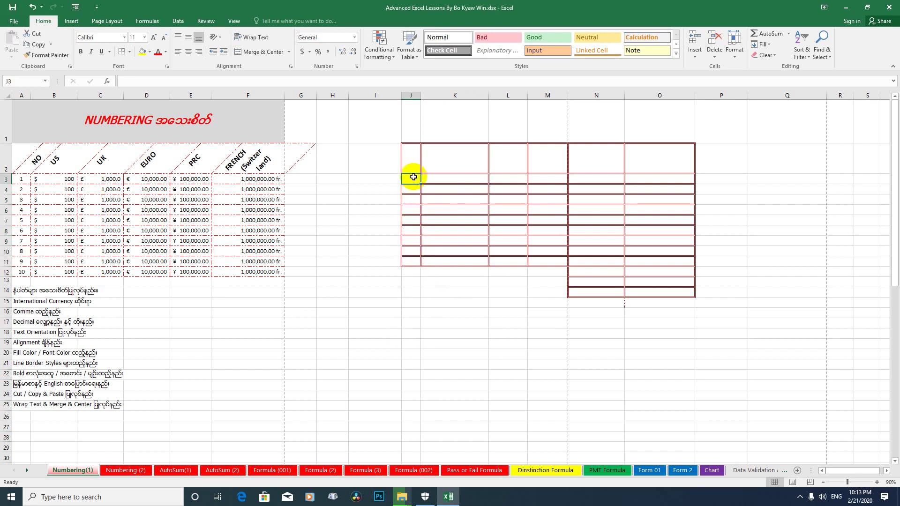
pyautogui.write('1')
pyautogui.press('Return')
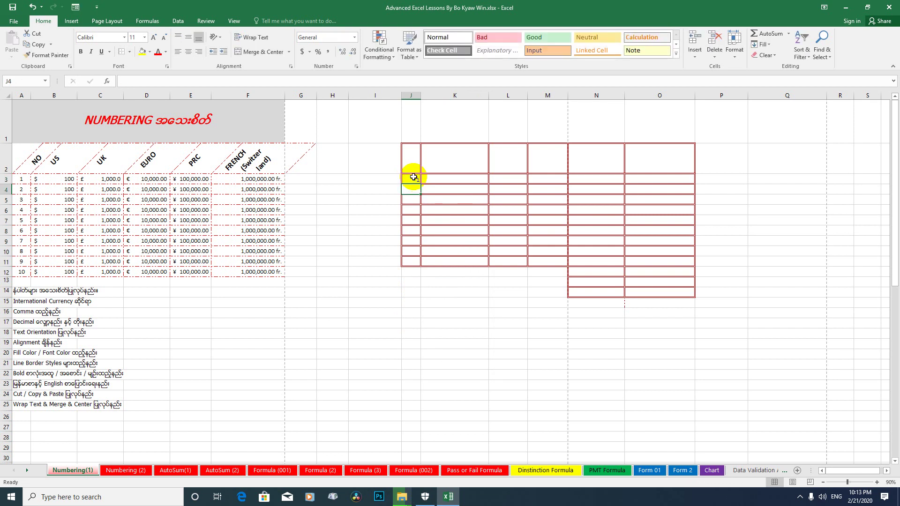
pyautogui.write('2')
pyautogui.press('Return')
pyautogui.write('3')
pyautogui.press('Return')
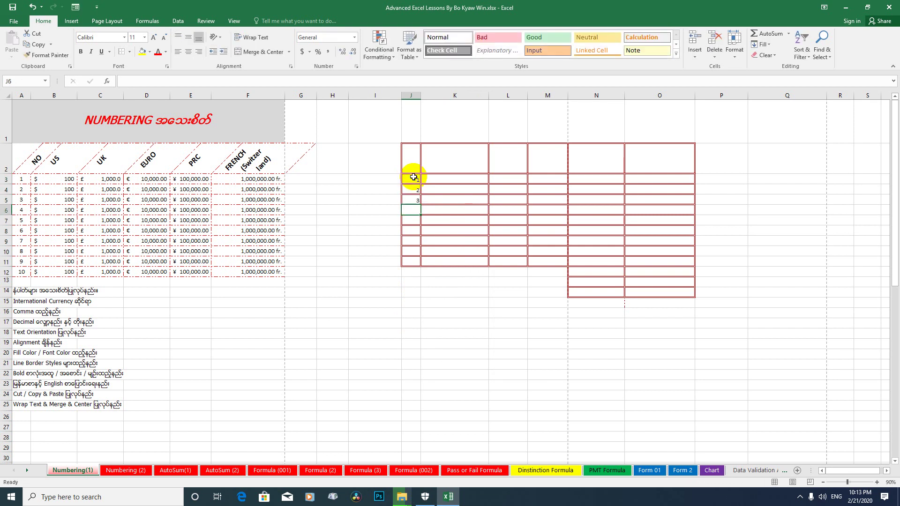
pyautogui.write('5')
pyautogui.press('Return')
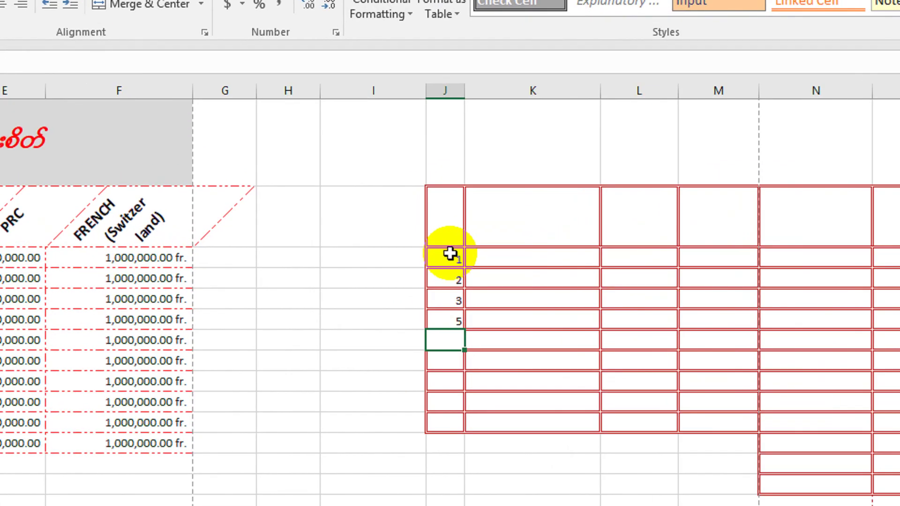
pyautogui.write('5')
pyautogui.press('Return')
pyautogui.write('6')
pyautogui.press('Return')
pyautogui.write('7')
pyautogui.press('Return')
pyautogui.write('8')
pyautogui.press('Return')
pyautogui.write('9')
pyautogui.press('Return')
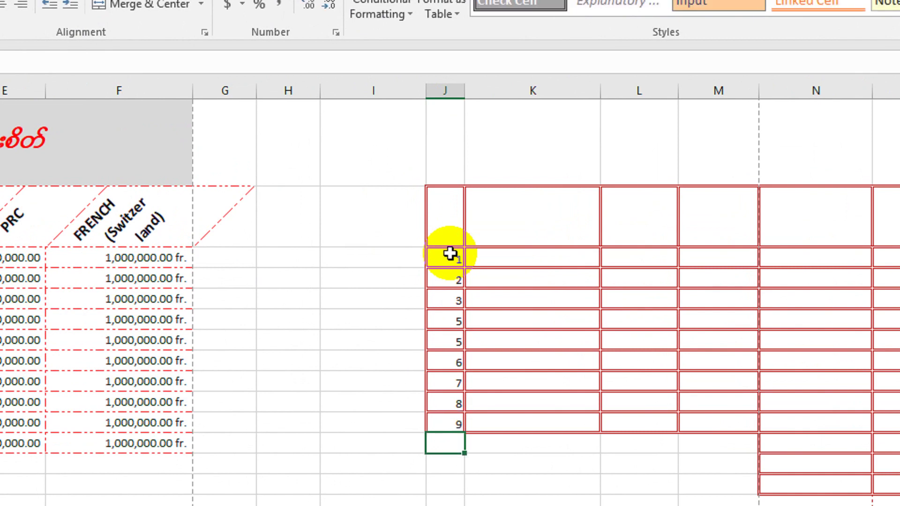
# Delete the typed numbers, keeping just 1 in J3.
pyautogui.click(450, 256)
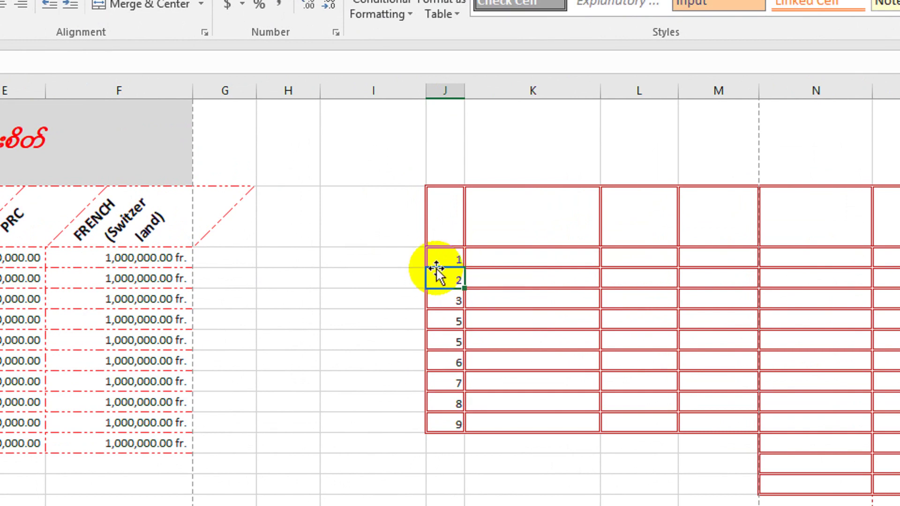
pyautogui.moveTo(439, 263); pyautogui.dragTo(460, 397)
pyautogui.press('Delete')
pyautogui.click(450, 195)
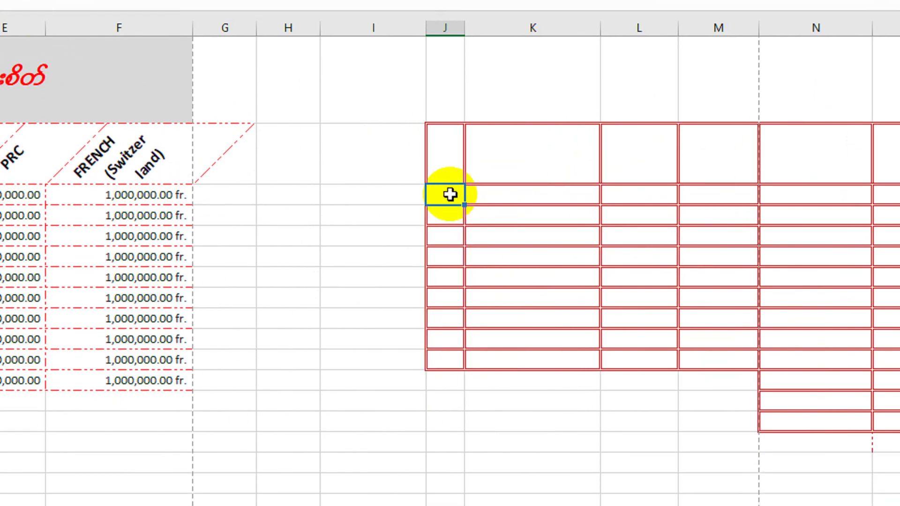
pyautogui.write('1')
pyautogui.press('Return')
pyautogui.click(460, 196)
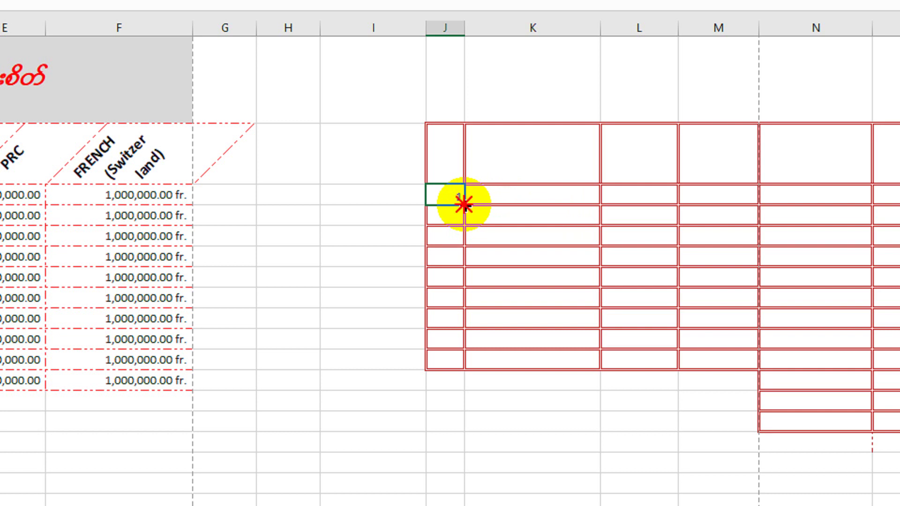
# Drag the 1 in J3 down to J11 and convert it to a 1–9 series with Fill Series.
pyautogui.moveTo(465, 204); pyautogui.dragTo(467, 298)
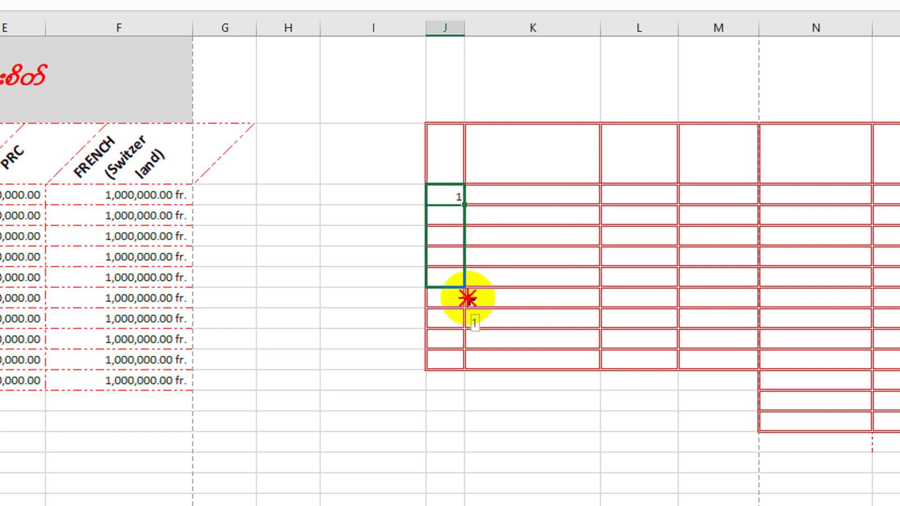
pyautogui.moveTo(467, 298); pyautogui.dragTo(461, 380)
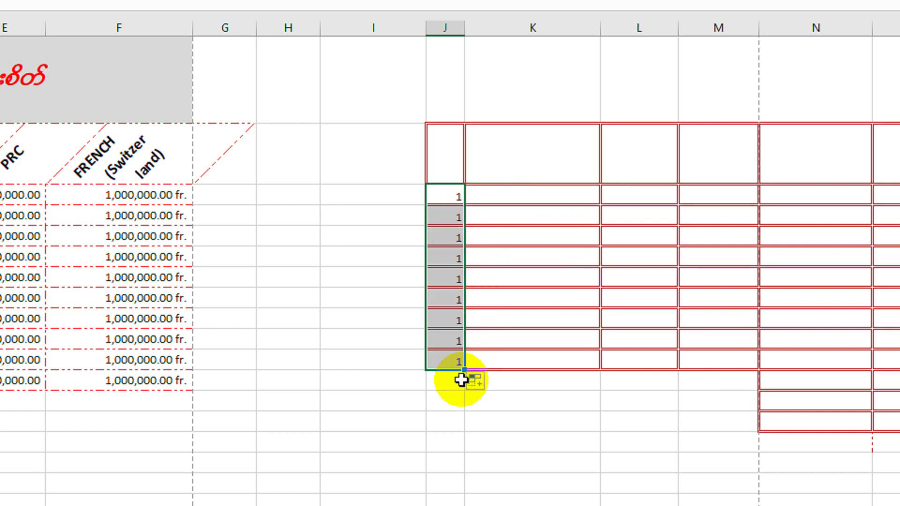
pyautogui.scroll(-1, 462, 380)
pyautogui.scroll(-1, 482, 393)
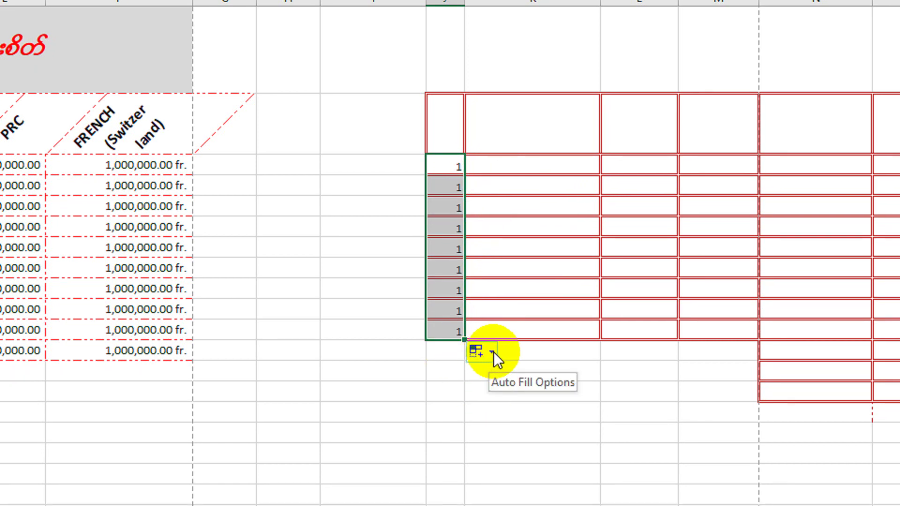
pyautogui.click(493, 353)
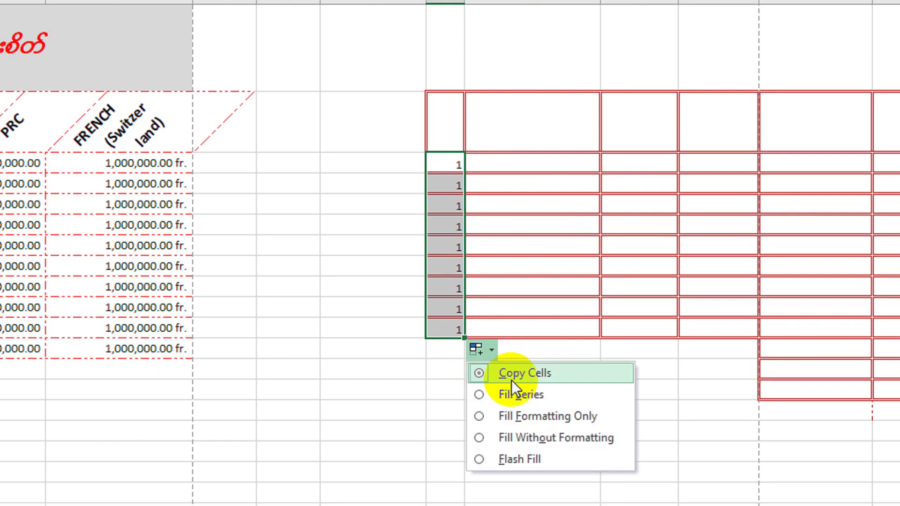
pyautogui.click(480, 381)
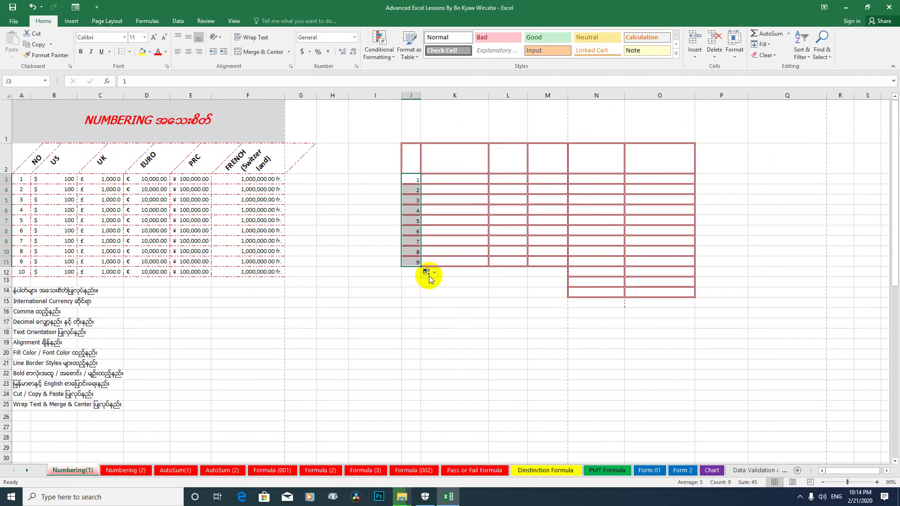
# Inspect the numbered column and the source header row NO through FRENCH.
pyautogui.moveTo(416, 179); pyautogui.dragTo(418, 257)
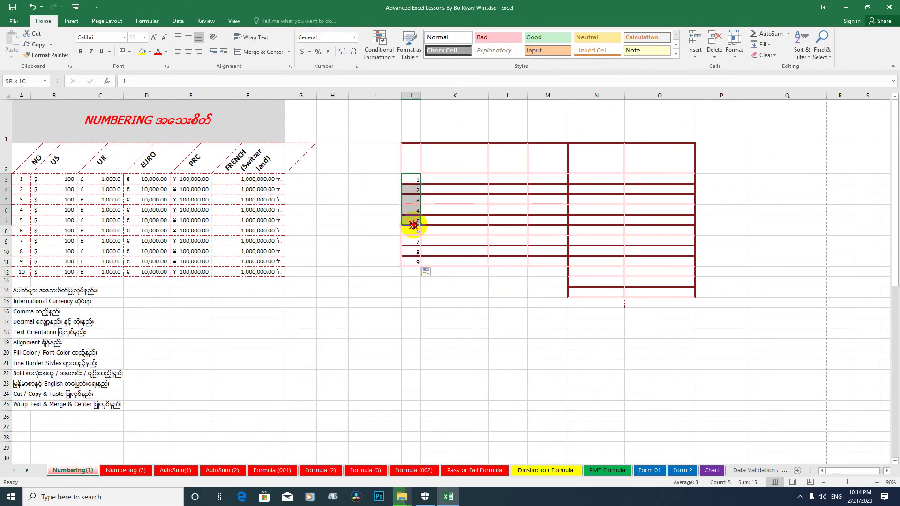
pyautogui.click(438, 226)
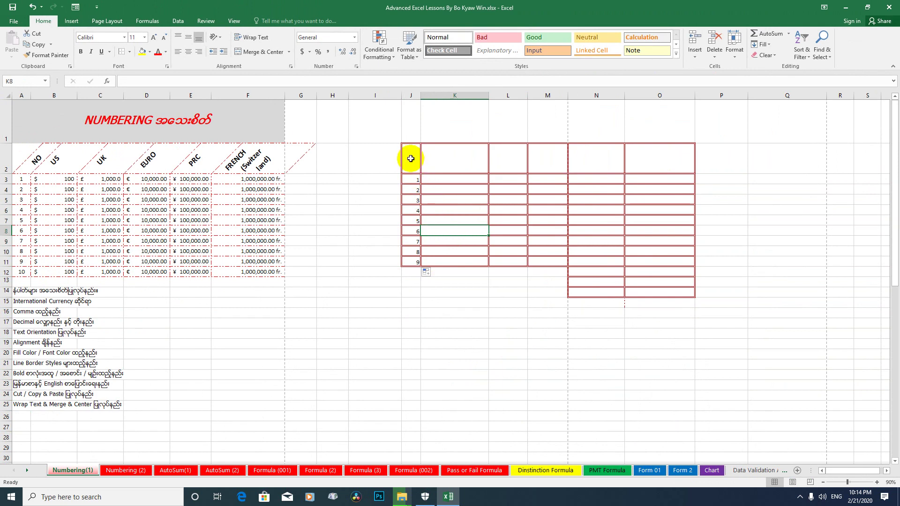
pyautogui.click(371, 159)
pyautogui.click(25, 157)
pyautogui.moveTo(24, 158); pyautogui.dragTo(300, 157)
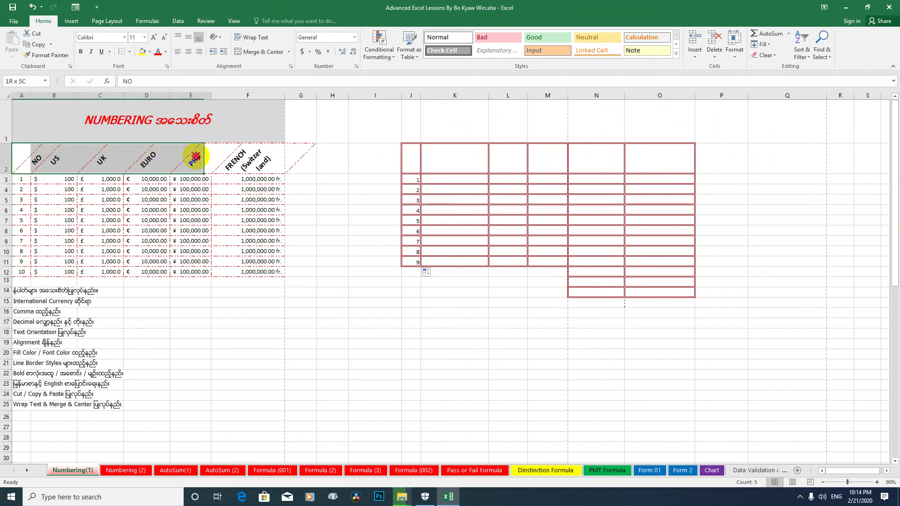
pyautogui.click(28, 168)
pyautogui.click(60, 167)
pyautogui.click(103, 167)
pyautogui.click(145, 166)
pyautogui.click(193, 167)
pyautogui.click(232, 169)
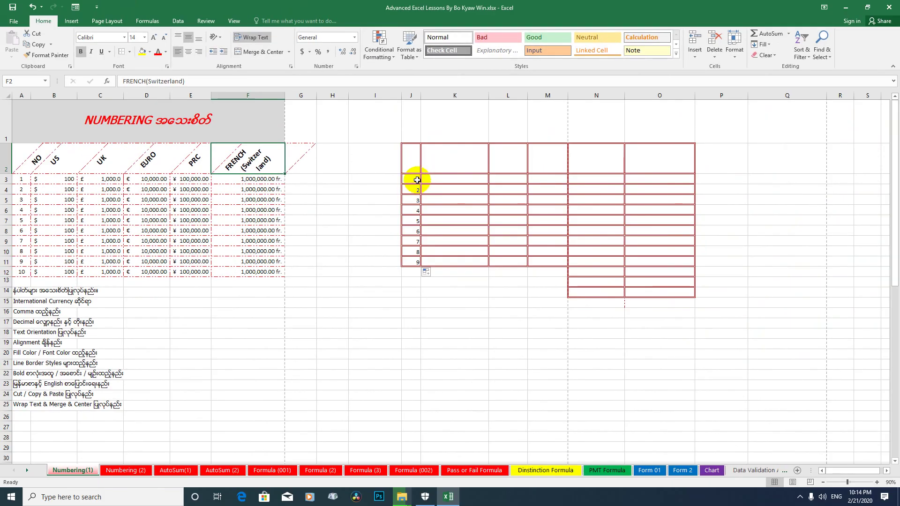
# Delete 1–9 from J3:J11 and enter 1 in J3.
pyautogui.moveTo(417, 180); pyautogui.dragTo(417, 261)
pyautogui.press('Delete')
pyautogui.click(414, 177)
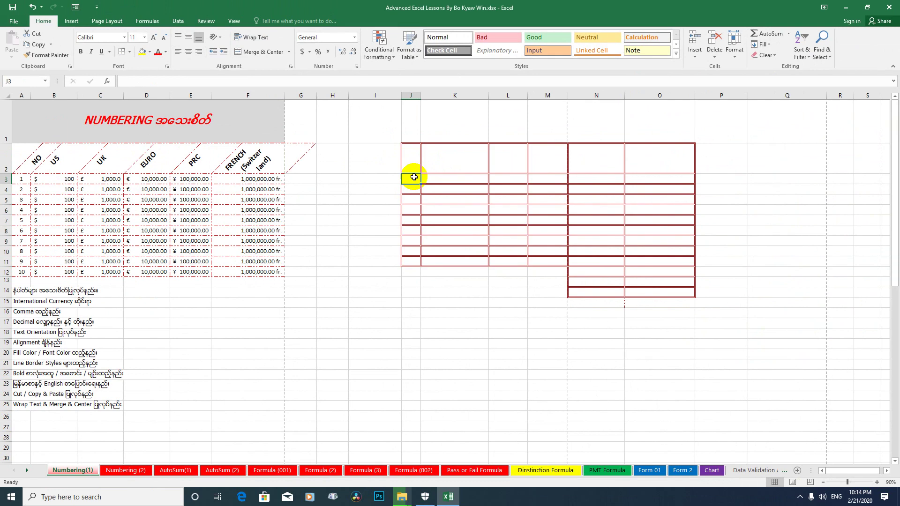
pyautogui.write('1')
pyautogui.press('Return')
# Copy the 1 down J3:J11 and open the Fill Series dialog, moved clear of the table.
pyautogui.click(414, 177)
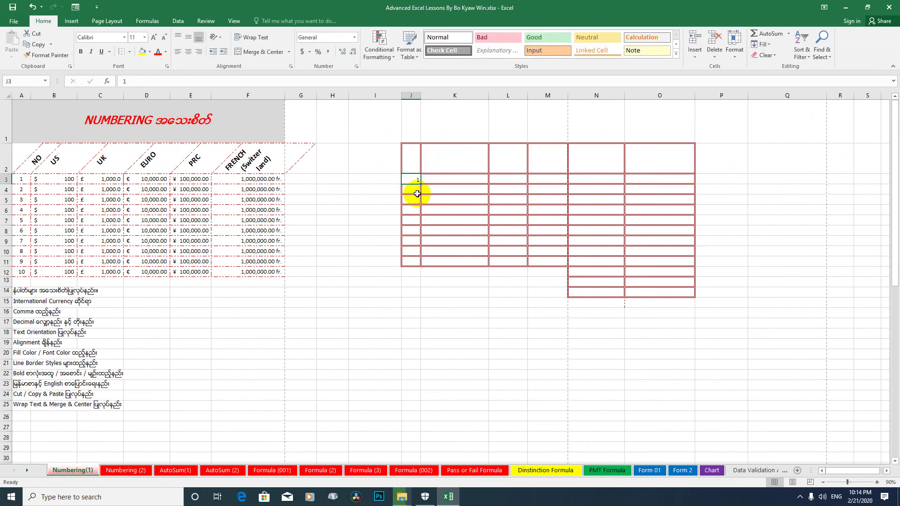
pyautogui.moveTo(421, 184); pyautogui.dragTo(416, 262)
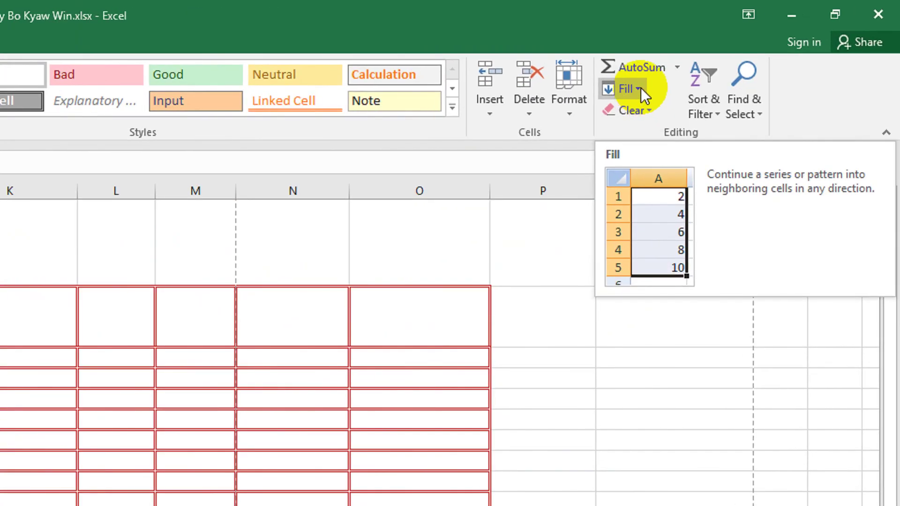
pyautogui.click(640, 88)
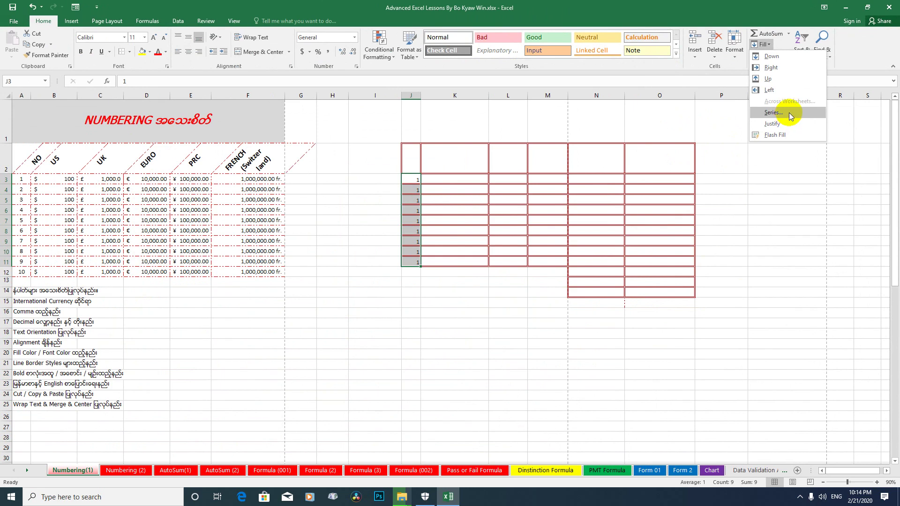
pyautogui.click(789, 112)
pyautogui.moveTo(678, 141)
pyautogui.mouseDown()
pyautogui.moveTo(624, 39)
pyautogui.moveTo(783, 157)
pyautogui.moveTo(781, 138)
pyautogui.mouseUp()
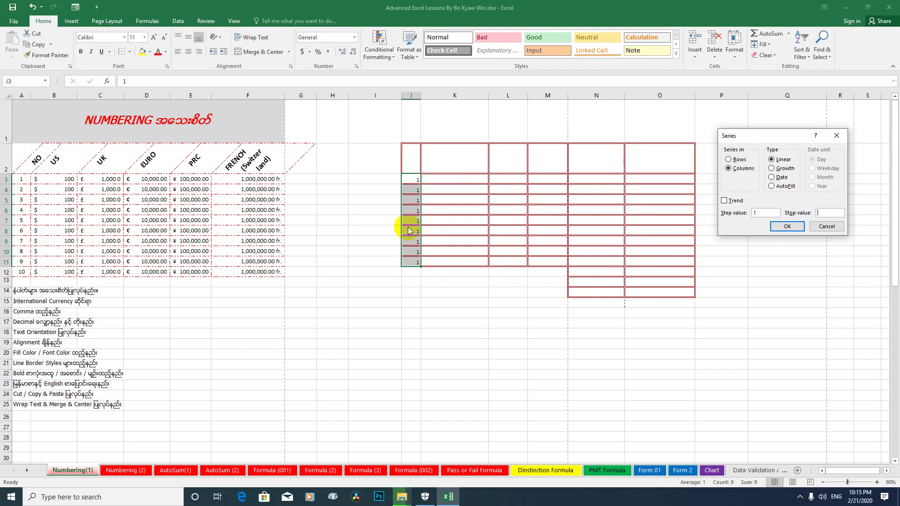
# Apply a linear column series with step 1 and stop value 9, numbering J3:J11.
pyautogui.click(825, 214)
pyautogui.write('9')
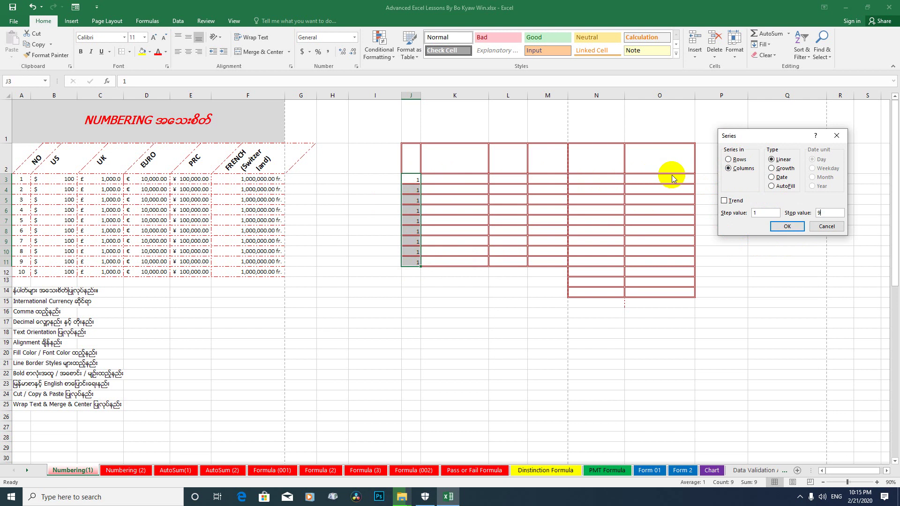
pyautogui.click(728, 160)
pyautogui.moveTo(766, 140); pyautogui.dragTo(762, 94)
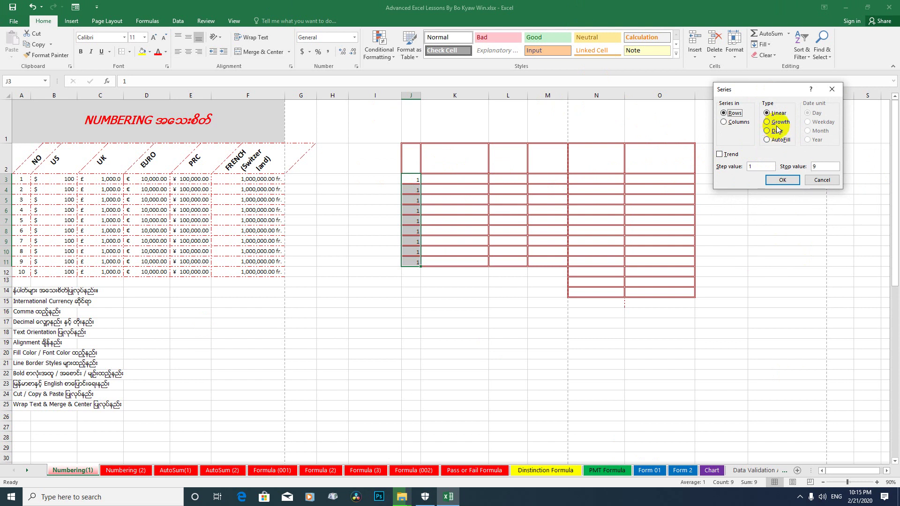
pyautogui.click(725, 123)
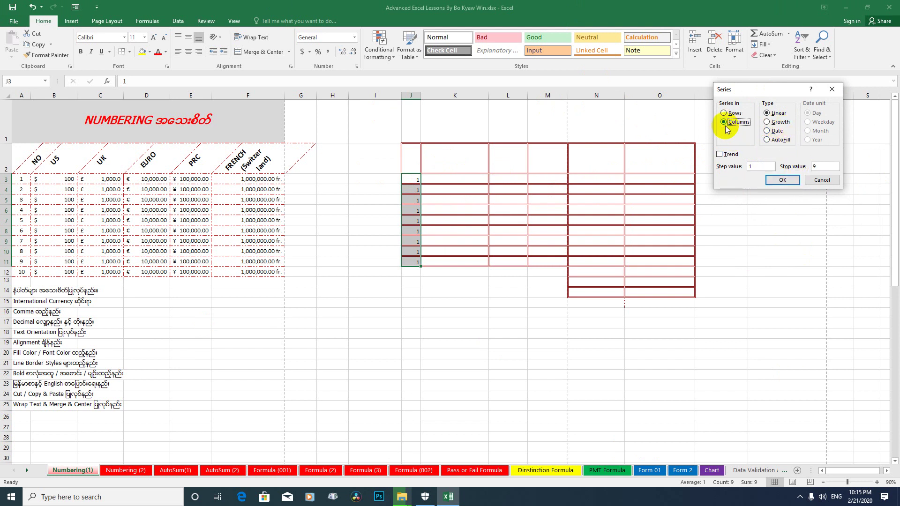
pyautogui.click(782, 180)
pyautogui.click(414, 182)
pyautogui.click(416, 263)
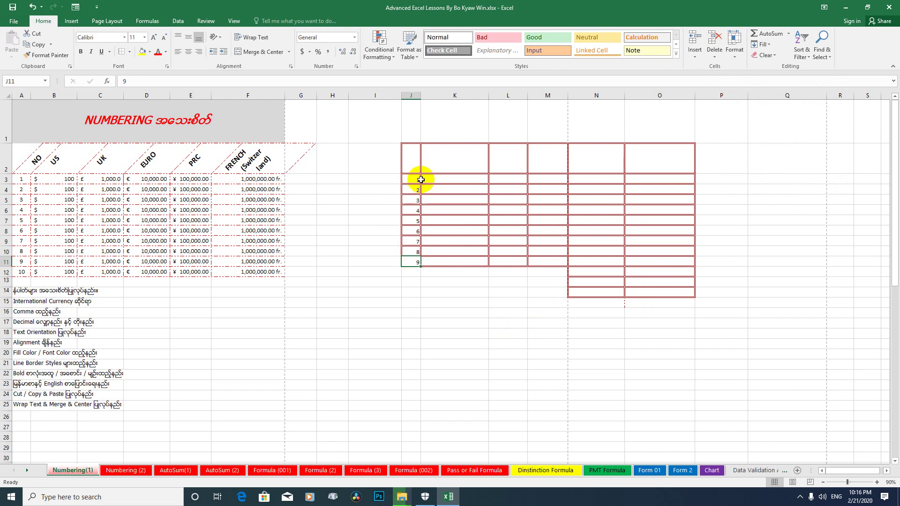
pyautogui.moveTo(392, 351)
pyautogui.mouseDown()
pyautogui.moveTo(776, 339)
pyautogui.moveTo(798, 353)
pyautogui.mouseUp()
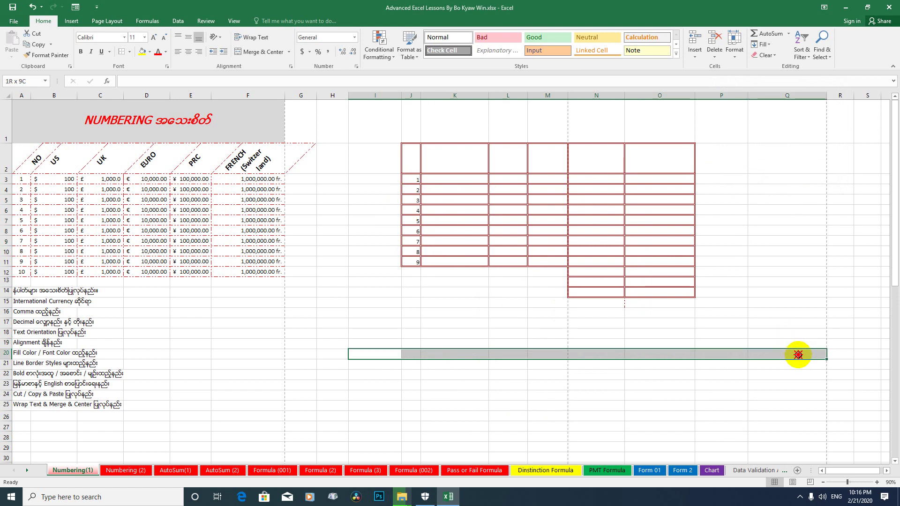
pyautogui.click(382, 355)
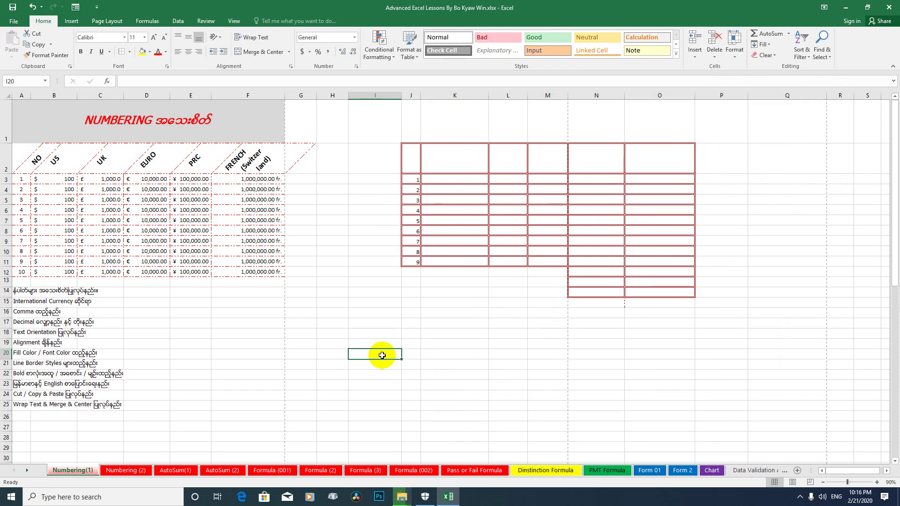
pyautogui.write('1')
pyautogui.press('Return')
pyautogui.click(382, 355)
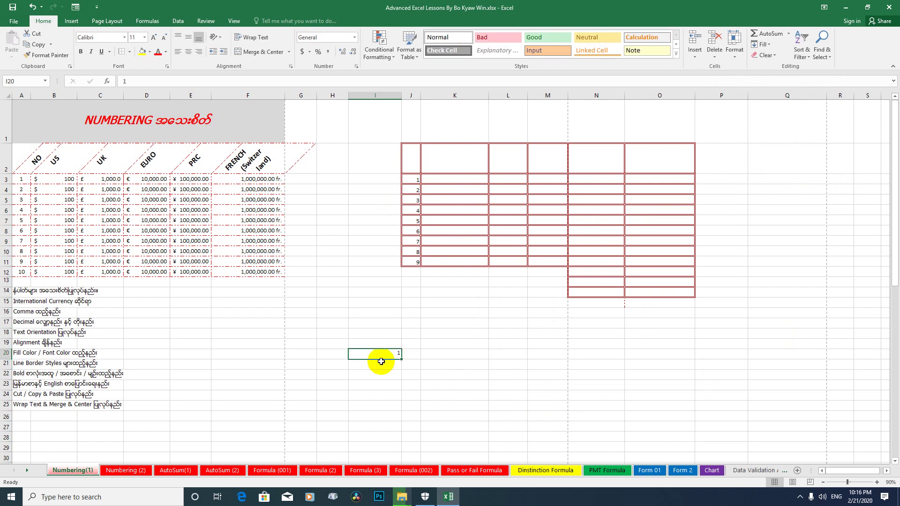
pyautogui.click(771, 47)
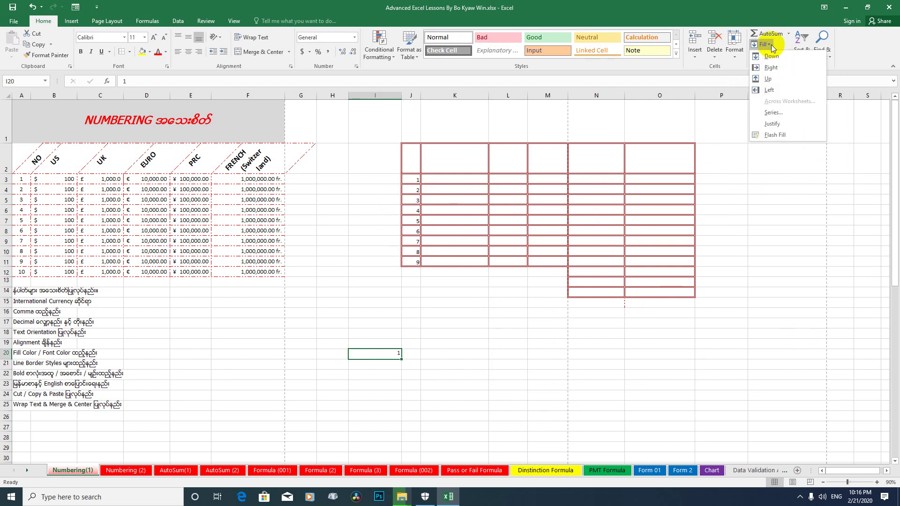
pyautogui.click(774, 112)
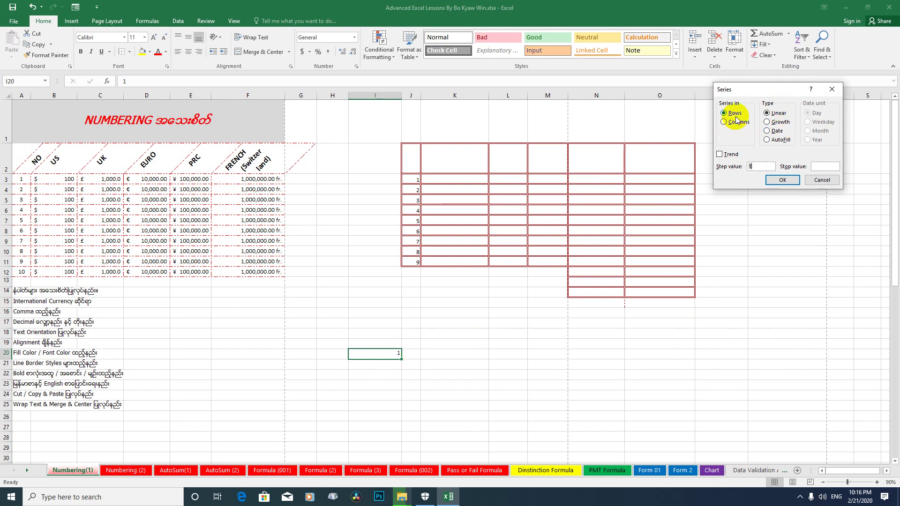
pyautogui.click(822, 167)
pyautogui.write('5')
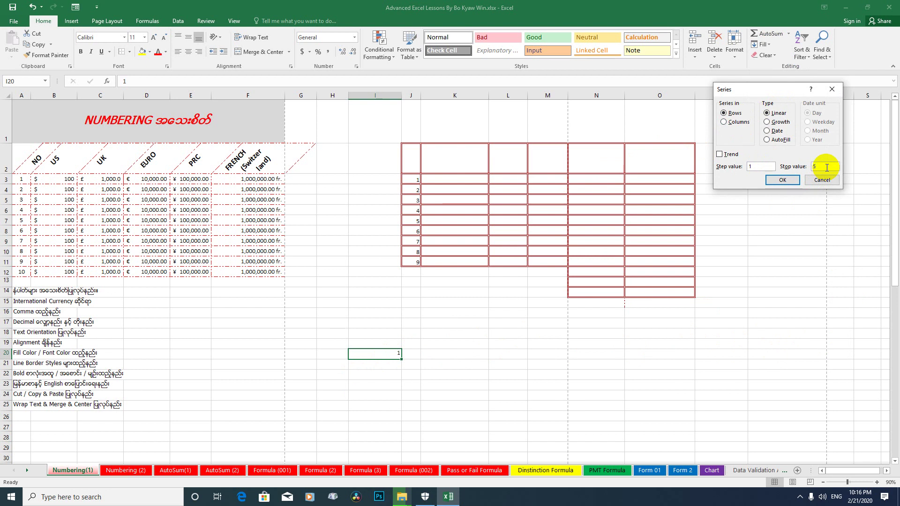
pyautogui.click(782, 180)
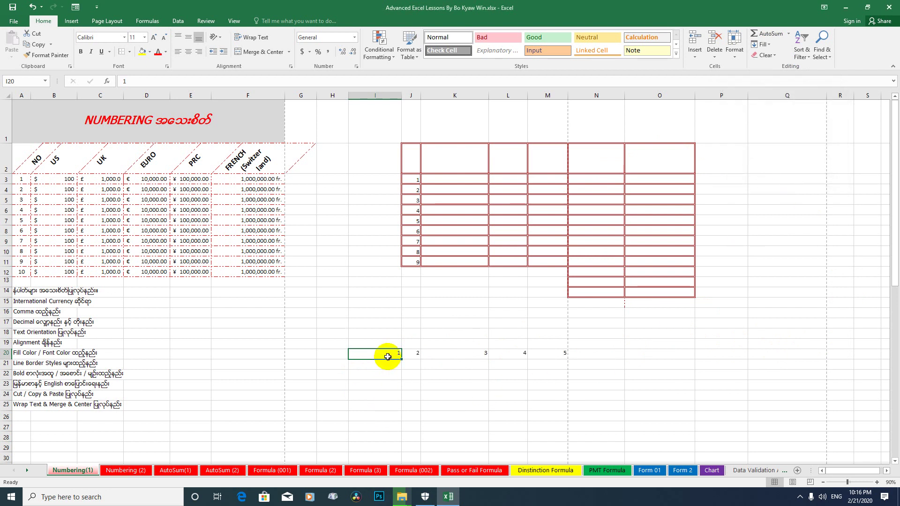
pyautogui.click(413, 355)
pyautogui.click(455, 355)
pyautogui.click(508, 355)
pyautogui.click(539, 355)
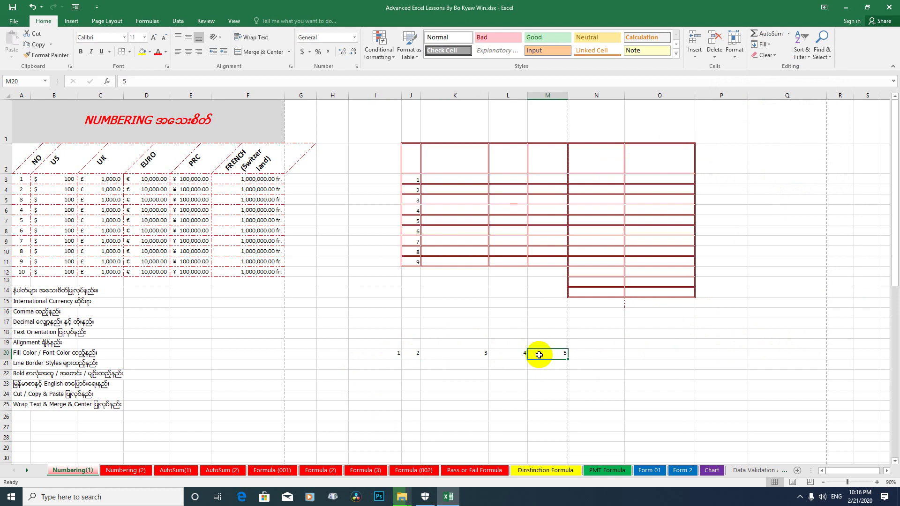
pyautogui.moveTo(595, 365); pyautogui.dragTo(390, 351)
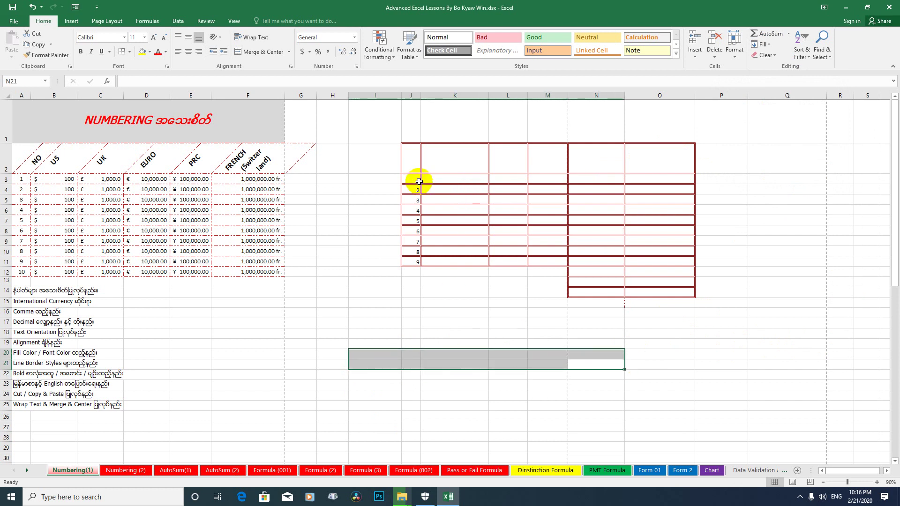
# Clear J4:J11 and fill J3:O3 with 1 to 6 as a row series, stop value 6.
pyautogui.moveTo(416, 190); pyautogui.dragTo(414, 261)
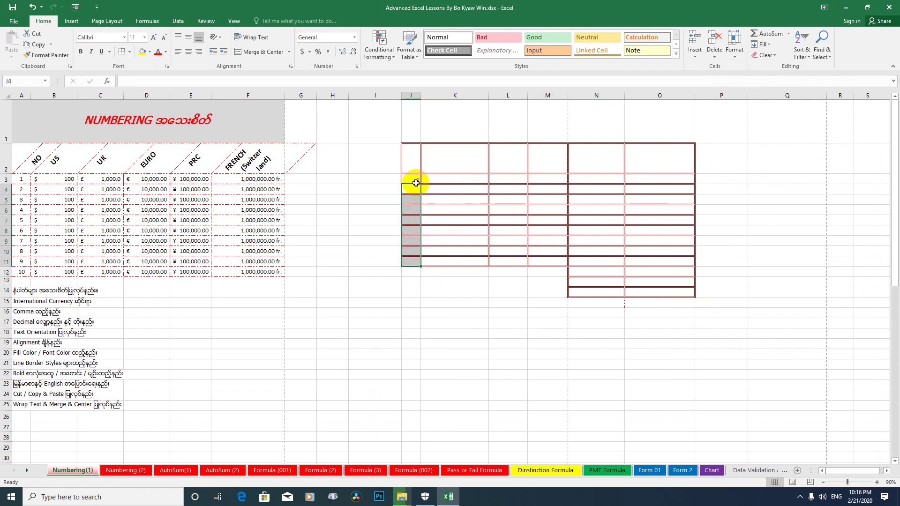
pyautogui.hotkey('ctrl', 'z')
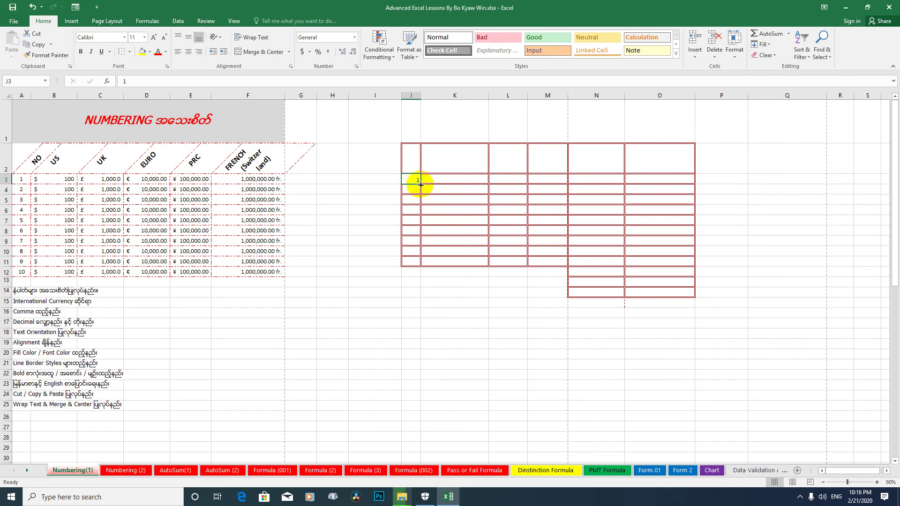
pyautogui.click(769, 44)
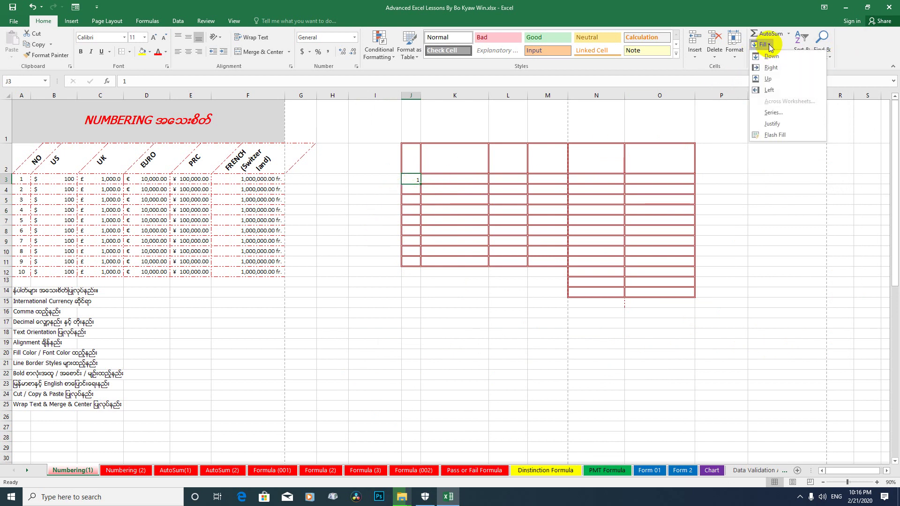
pyautogui.click(777, 112)
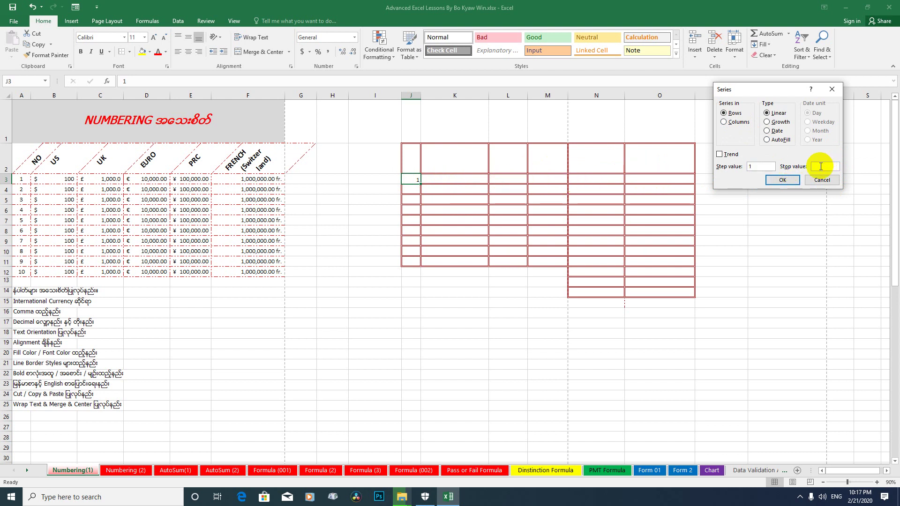
pyautogui.write('6')
pyautogui.click(782, 180)
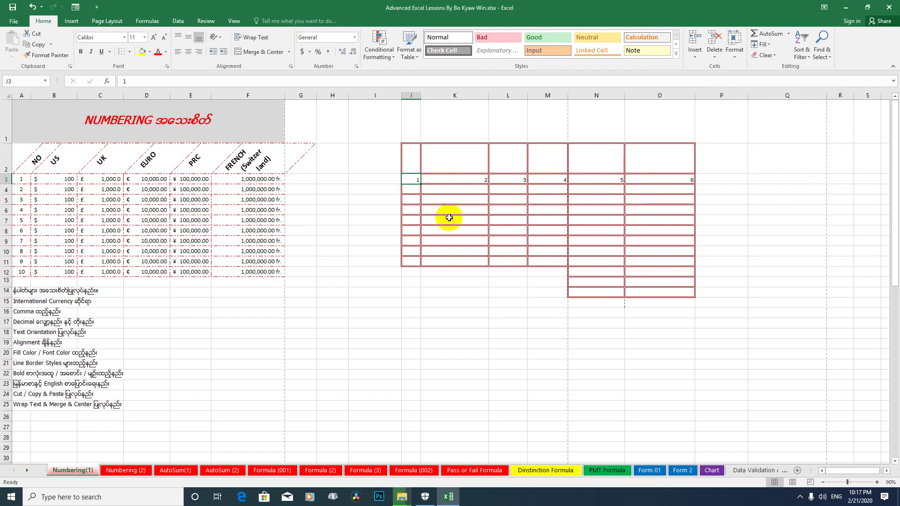
pyautogui.click(633, 182)
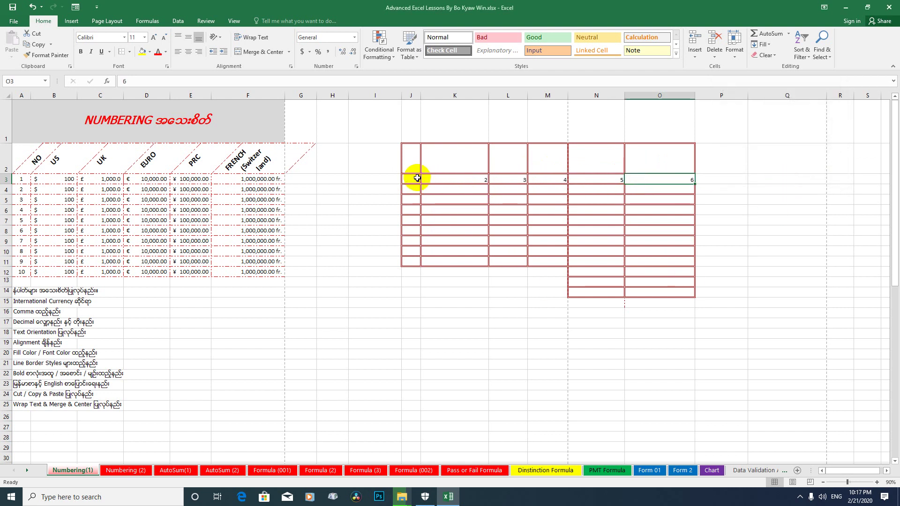
pyautogui.moveTo(417, 178); pyautogui.dragTo(656, 181)
pyautogui.click(538, 379)
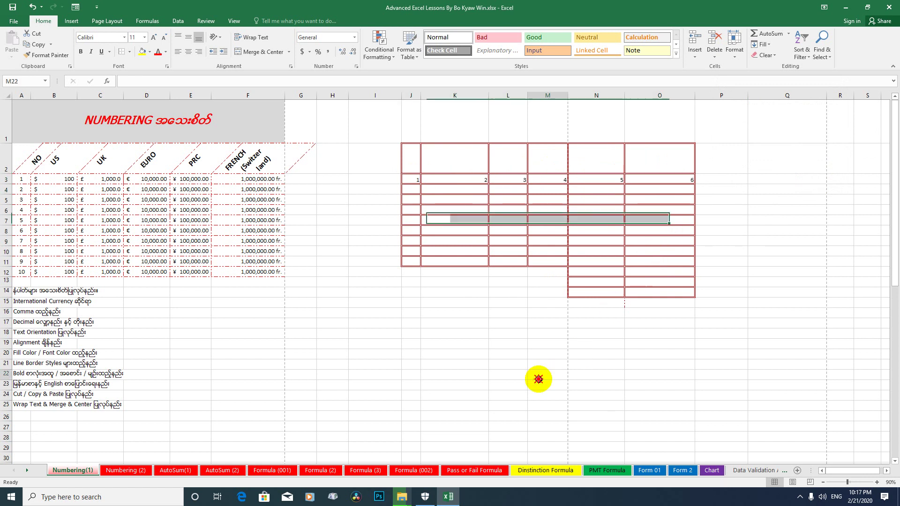
pyautogui.click(412, 180)
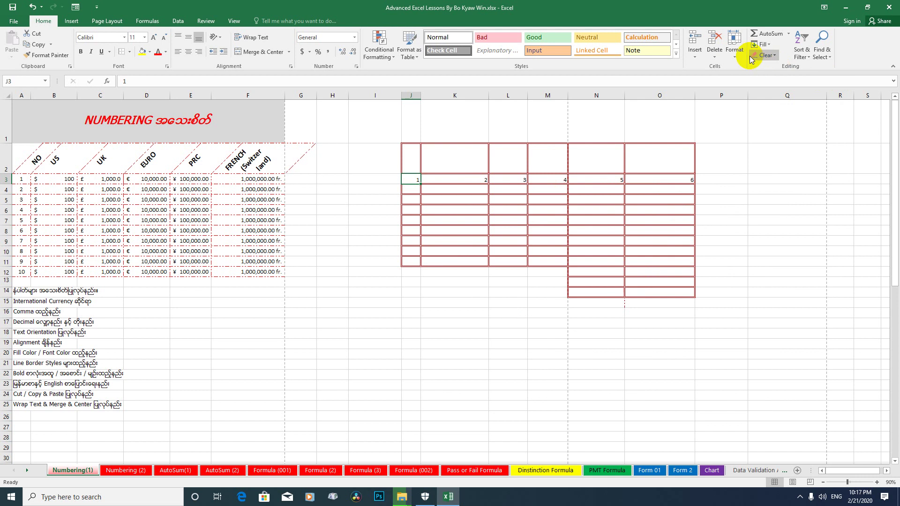
# Fill J3:J11 with a linear column series from 1 to 9, step 1, stop value 9.
pyautogui.click(770, 45)
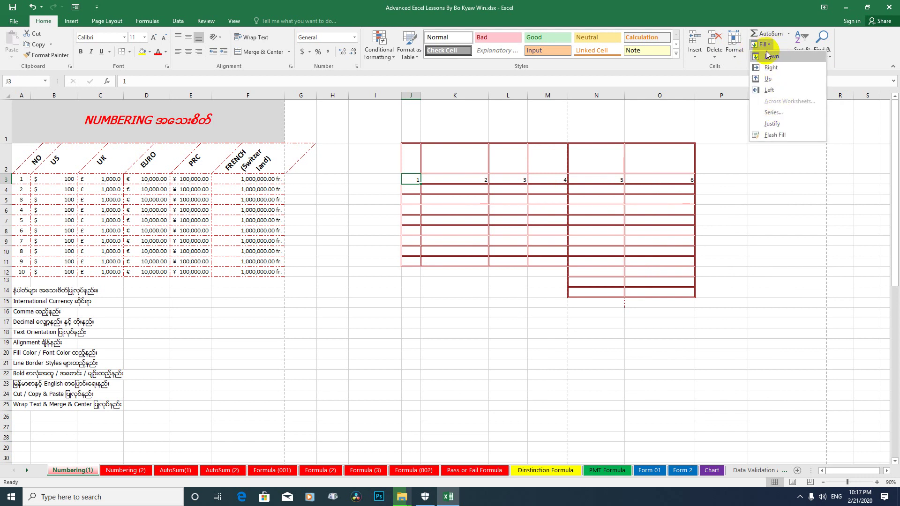
pyautogui.click(774, 113)
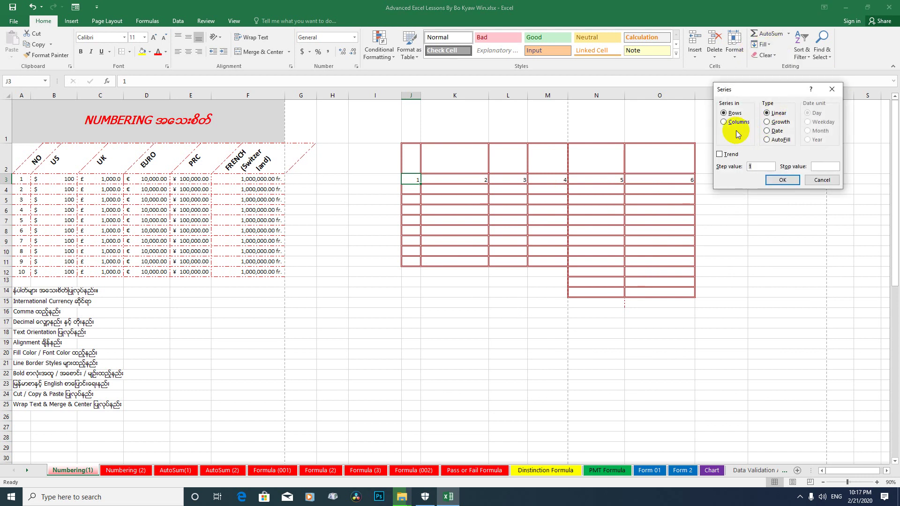
pyautogui.click(734, 122)
pyautogui.click(821, 166)
pyautogui.write('9')
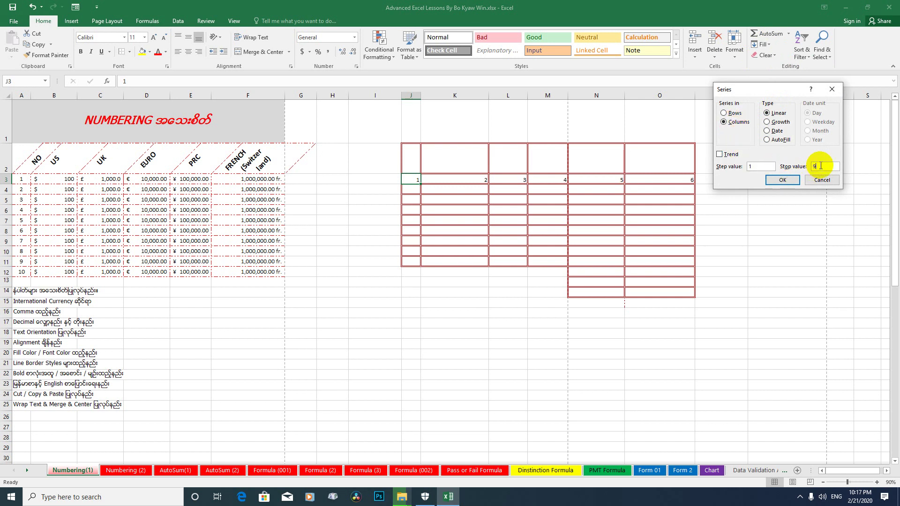
pyautogui.click(782, 180)
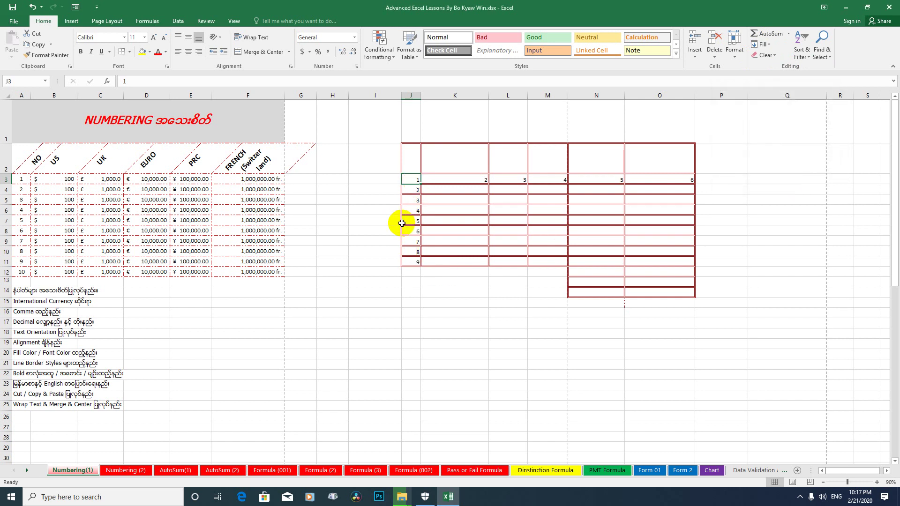
pyautogui.moveTo(411, 261)
pyautogui.mouseDown()
pyautogui.moveTo(412, 179)
pyautogui.moveTo(673, 178)
pyautogui.mouseUp()
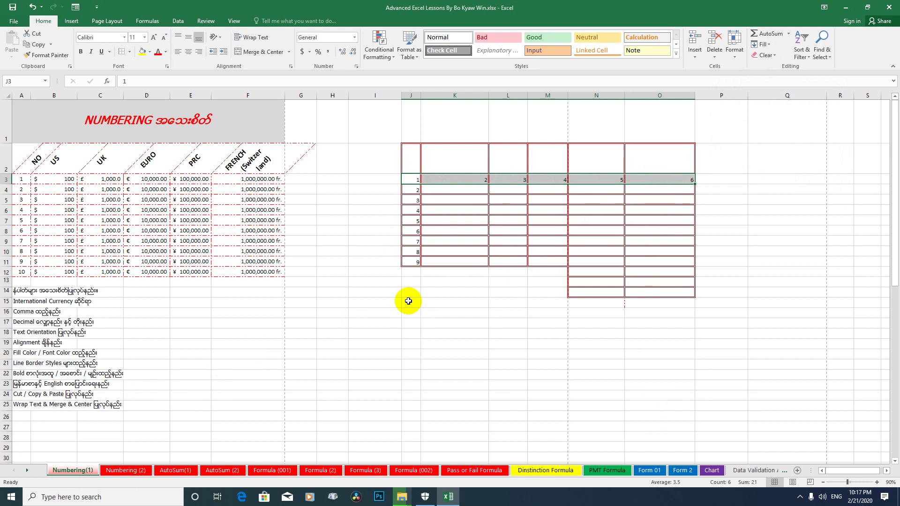
pyautogui.click(411, 344)
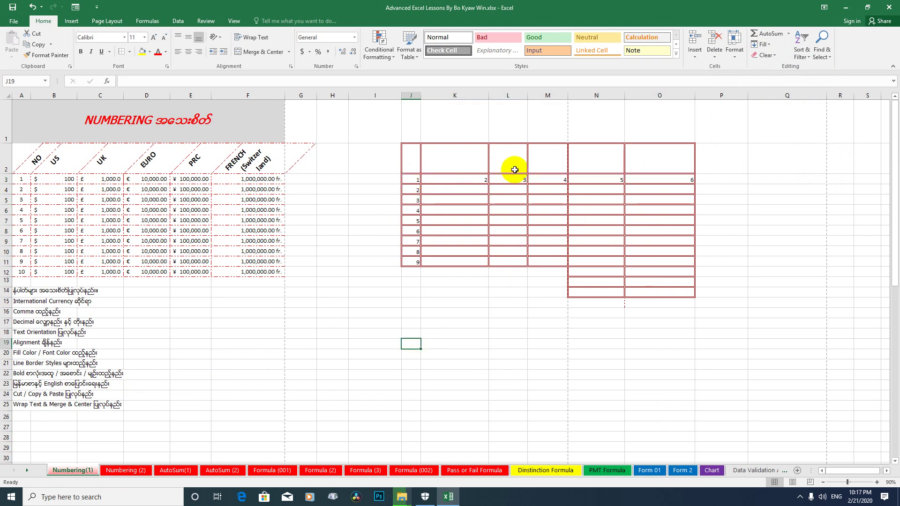
# Clear the numbers 2–6 from K3:O3, leaving only 1 in J3.
pyautogui.moveTo(466, 181); pyautogui.dragTo(647, 178)
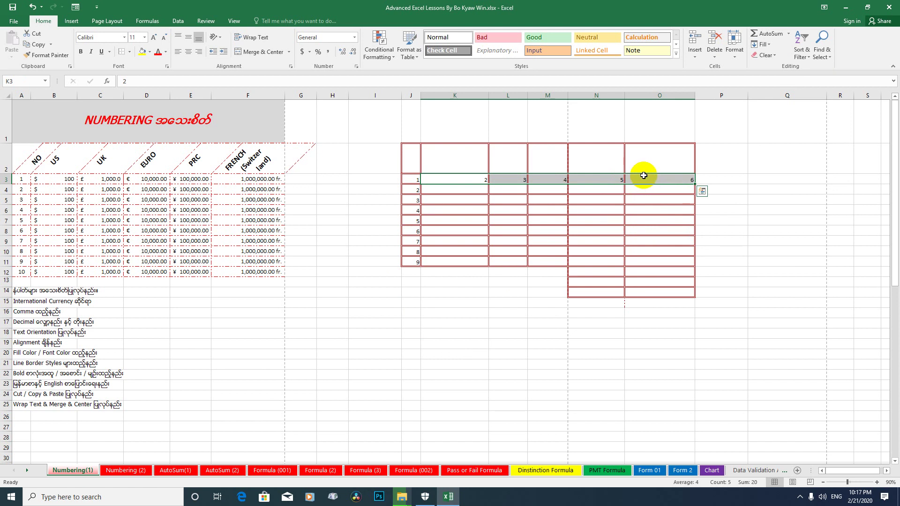
pyautogui.click(457, 311)
pyautogui.click(438, 203)
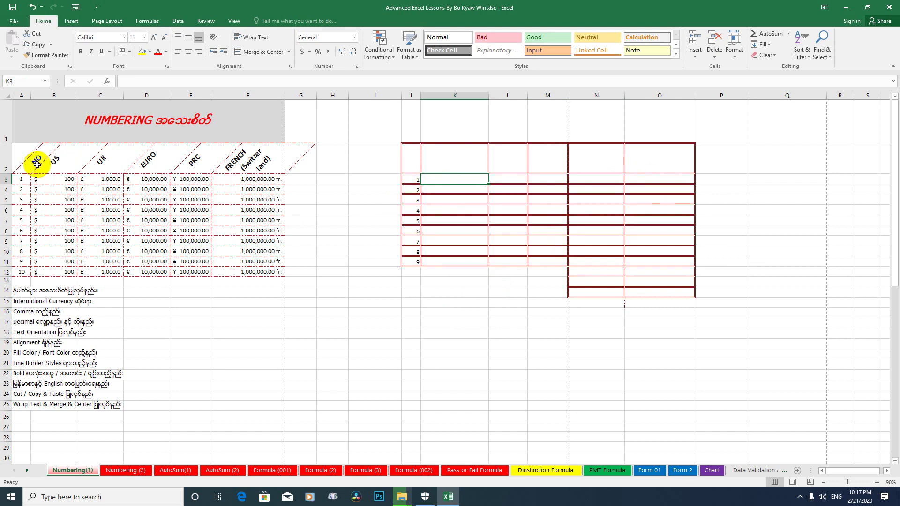
# Check the header cells across row 2 and settle on J2 for the first header.
pyautogui.click(412, 160)
pyautogui.click(455, 157)
pyautogui.click(507, 156)
pyautogui.click(547, 154)
pyautogui.click(596, 156)
pyautogui.click(633, 156)
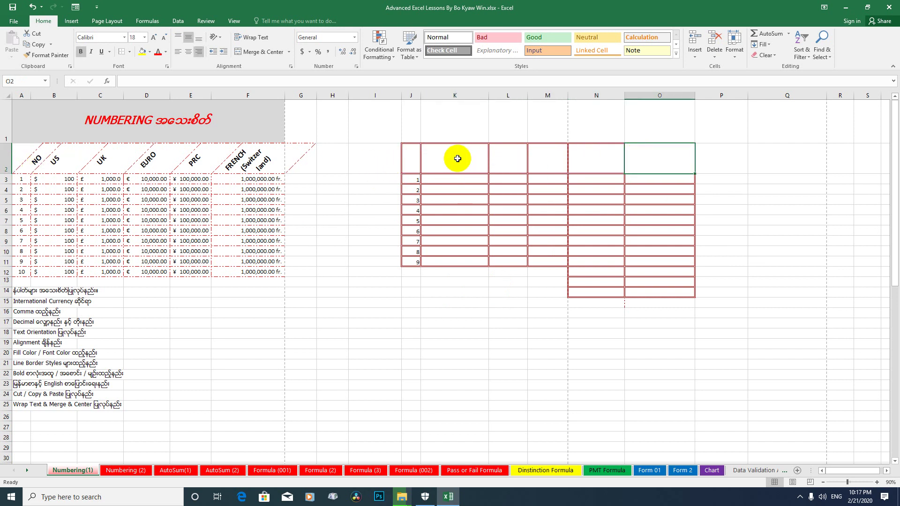
pyautogui.click(412, 160)
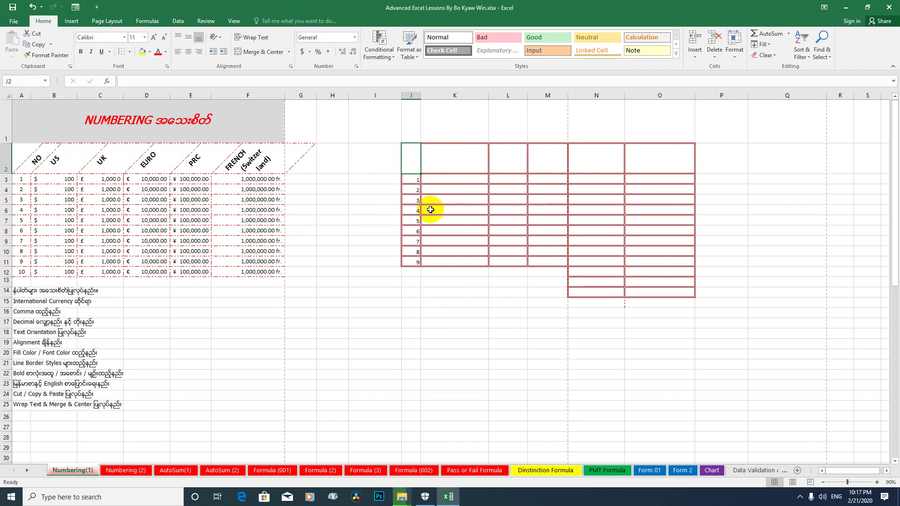
# Enter the headers No, US, UK and EURO across J2:M2.
pyautogui.write('No')
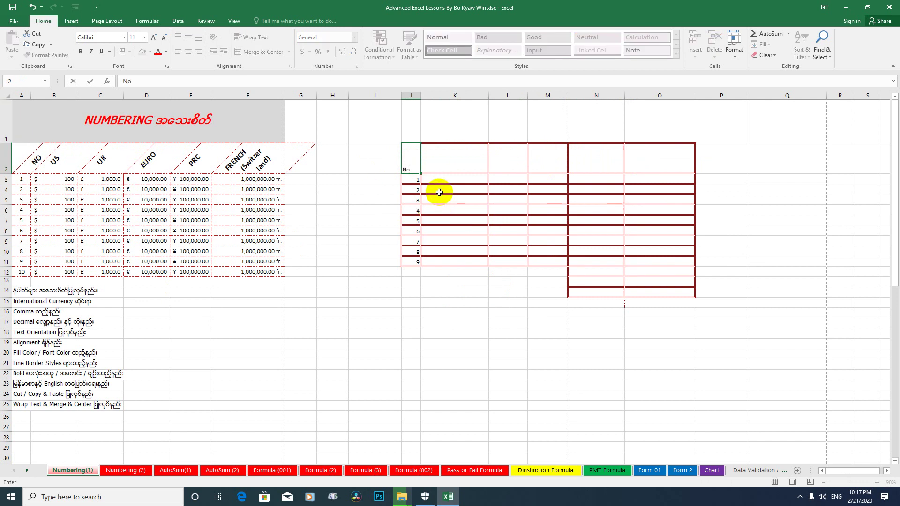
pyautogui.press('Tab')
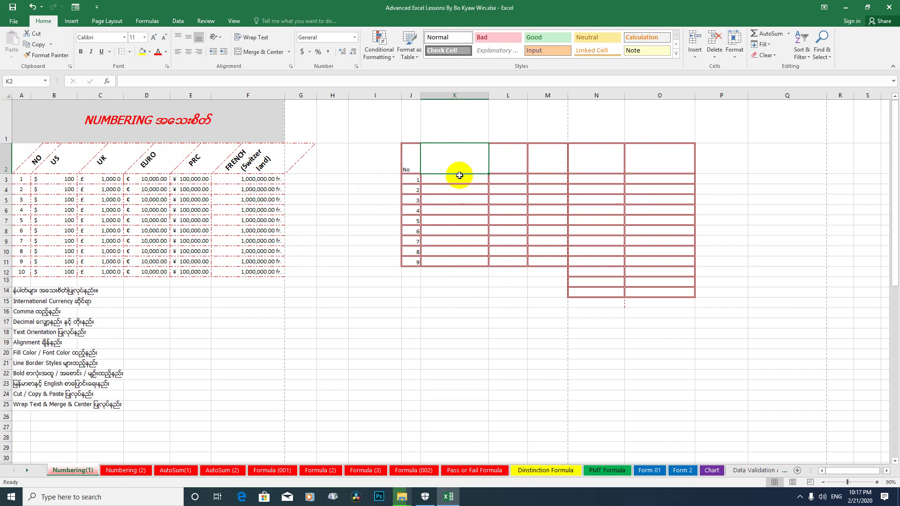
pyautogui.write('US')
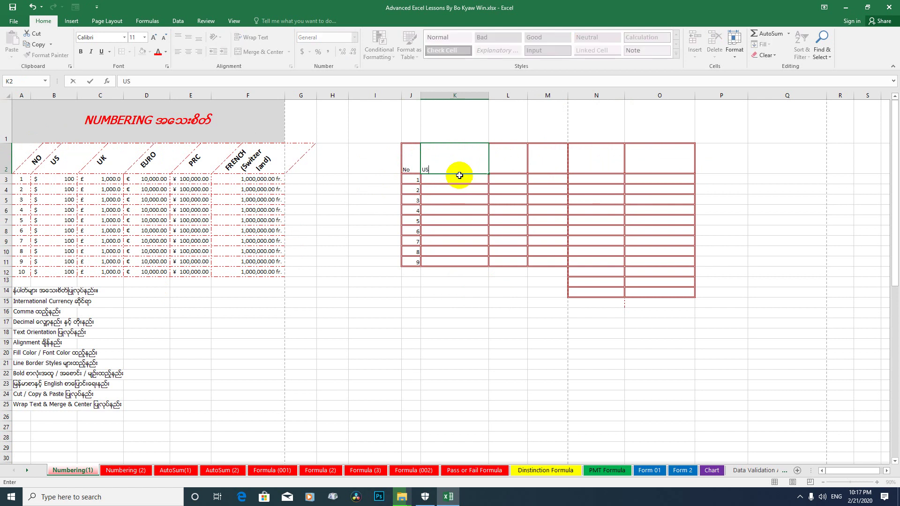
pyautogui.press('Tab')
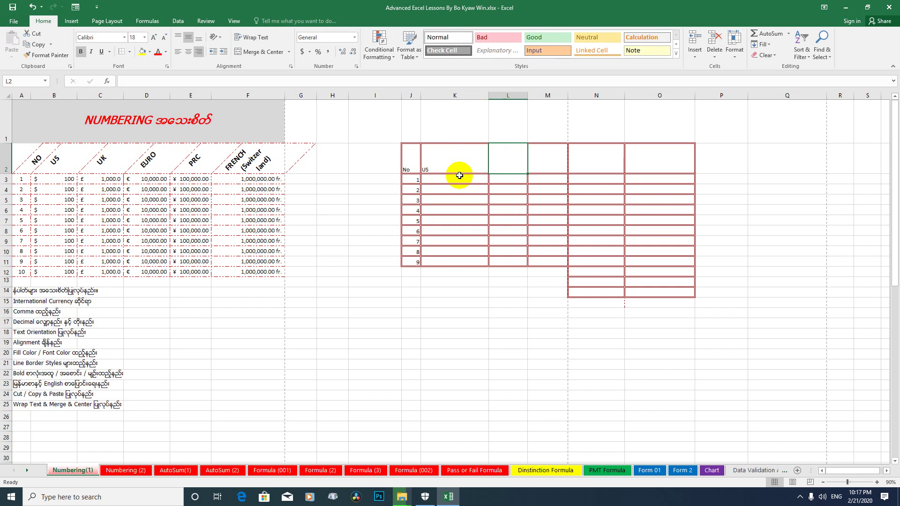
pyautogui.write('UK')
pyautogui.press('Tab')
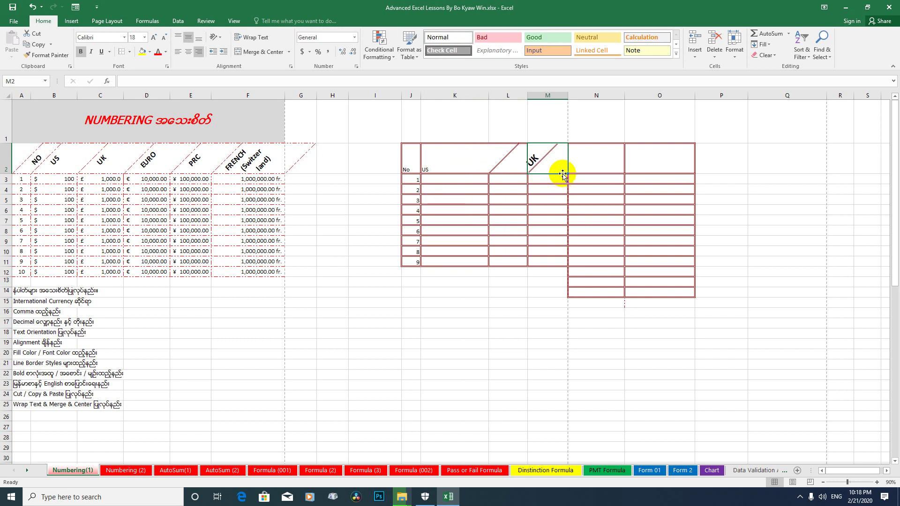
pyautogui.write('EU')
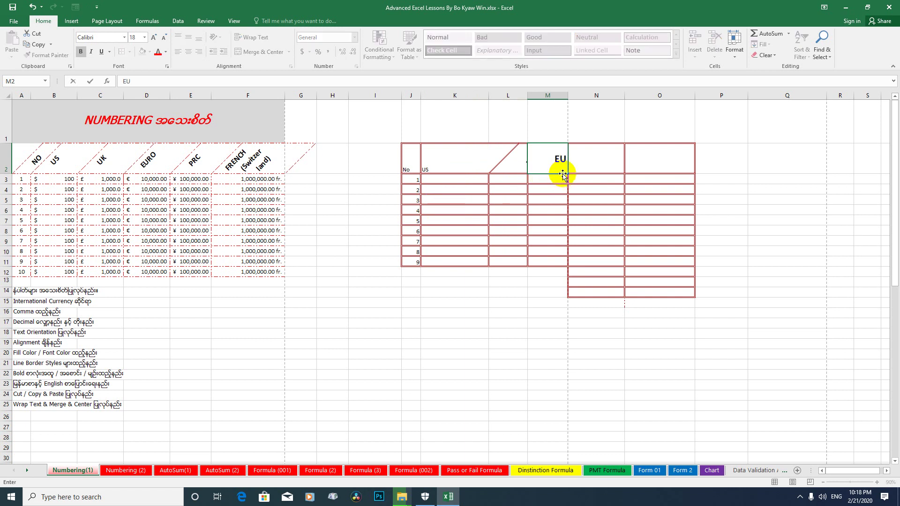
pyautogui.press('Tab')
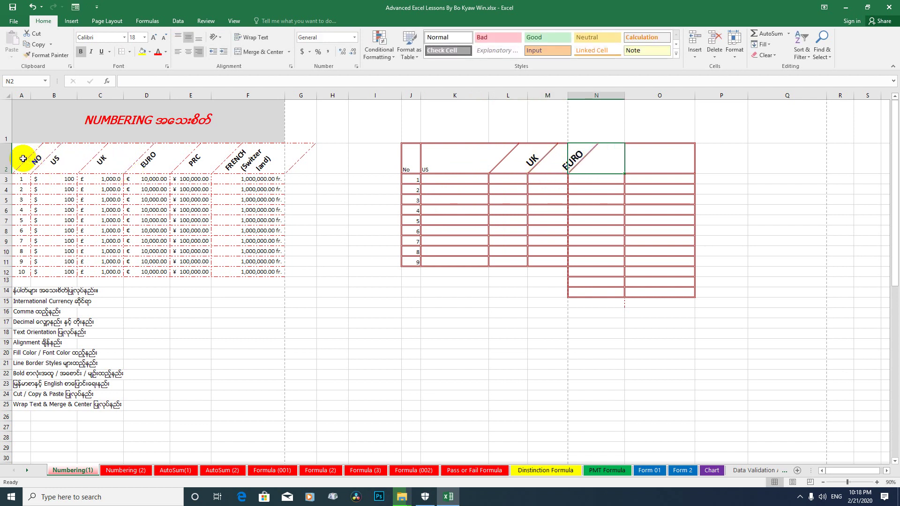
# Undo the UK and EURO headers, keeping No and US, and select J2:K2.
pyautogui.moveTo(21, 160); pyautogui.dragTo(244, 159)
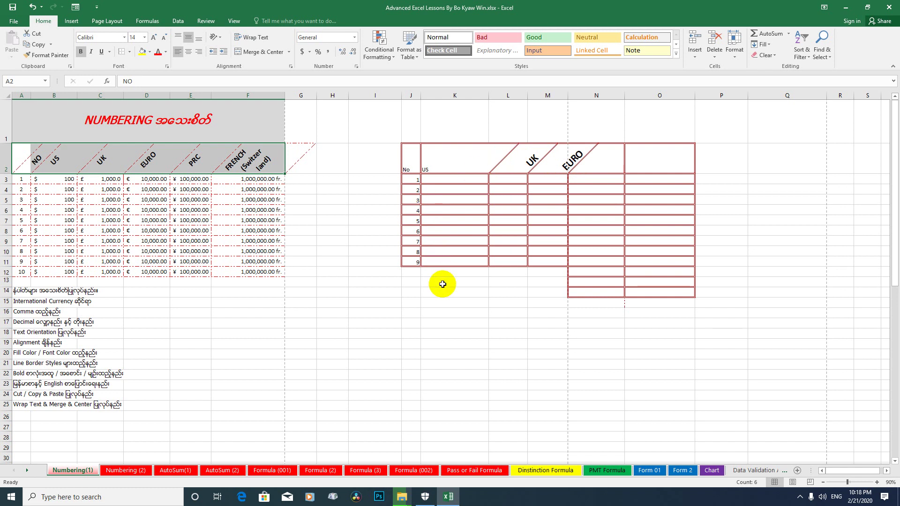
pyautogui.click(406, 160)
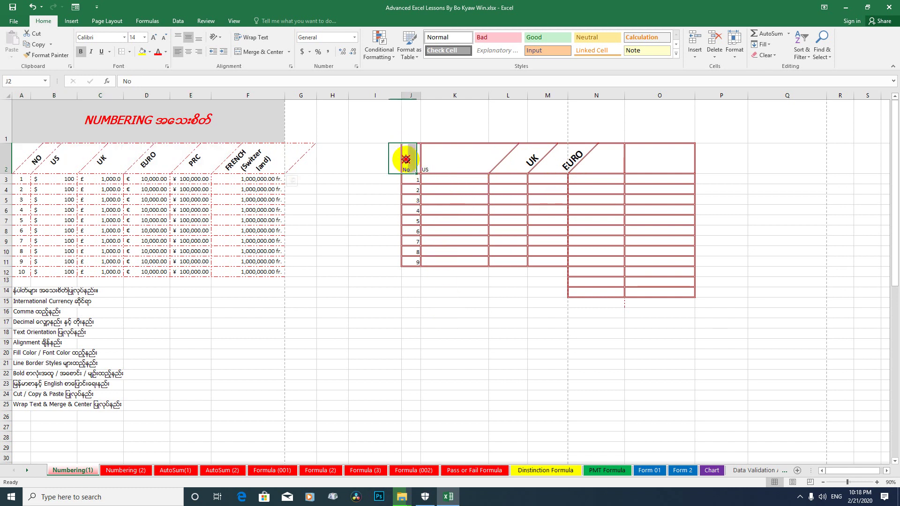
pyautogui.click(434, 159)
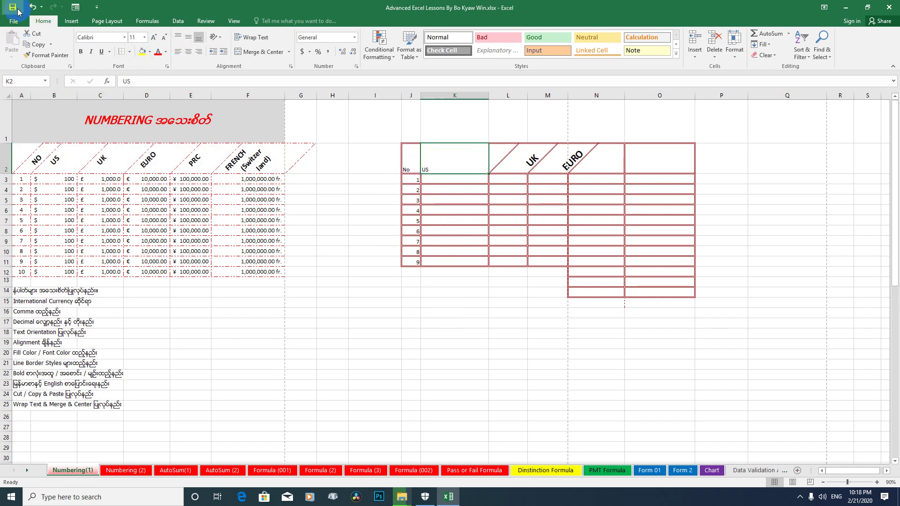
pyautogui.click(33, 7)
pyautogui.click(33, 8)
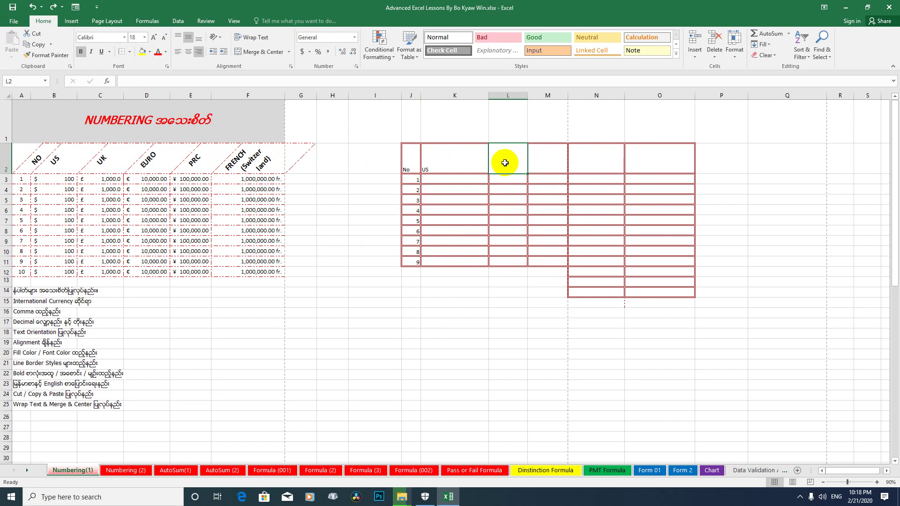
pyautogui.write('u')
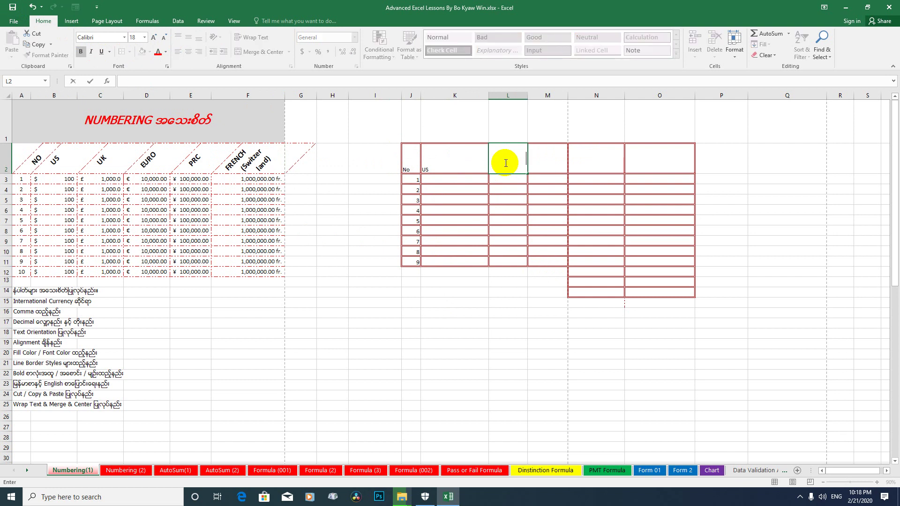
pyautogui.click(468, 344)
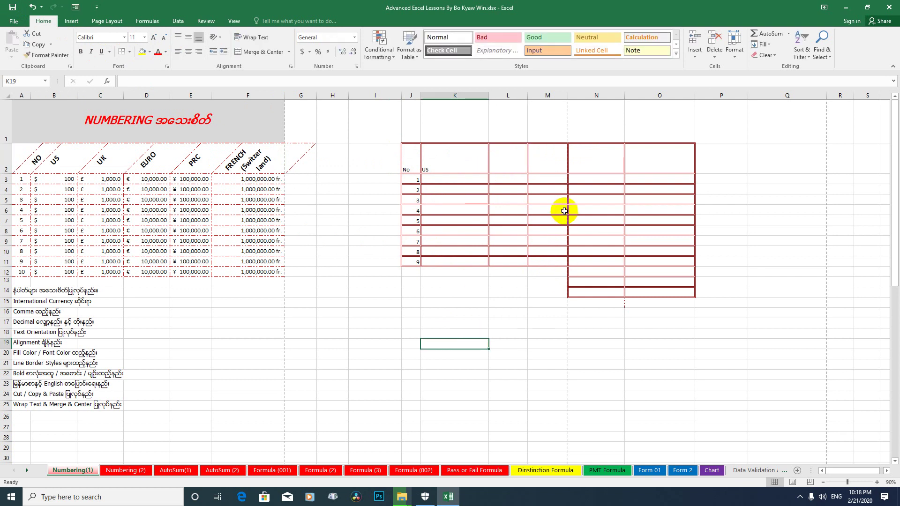
pyautogui.moveTo(408, 165); pyautogui.dragTo(441, 165)
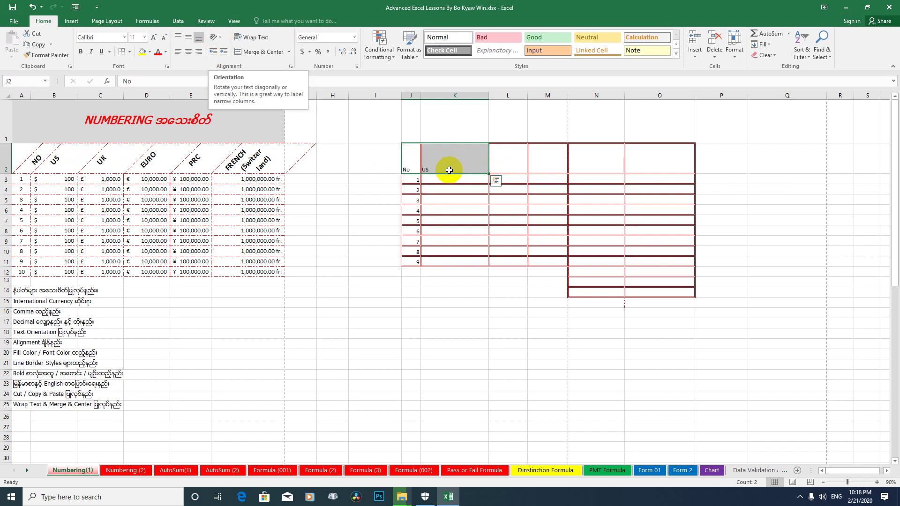
# Try angling the No and US headers counterclockwise, then undo to restore No in J2.
pyautogui.click(221, 37)
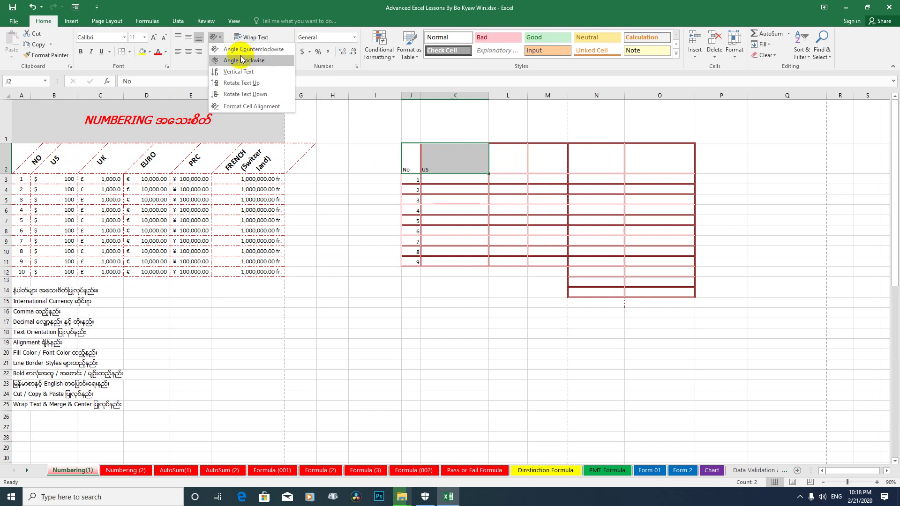
pyautogui.click(241, 54)
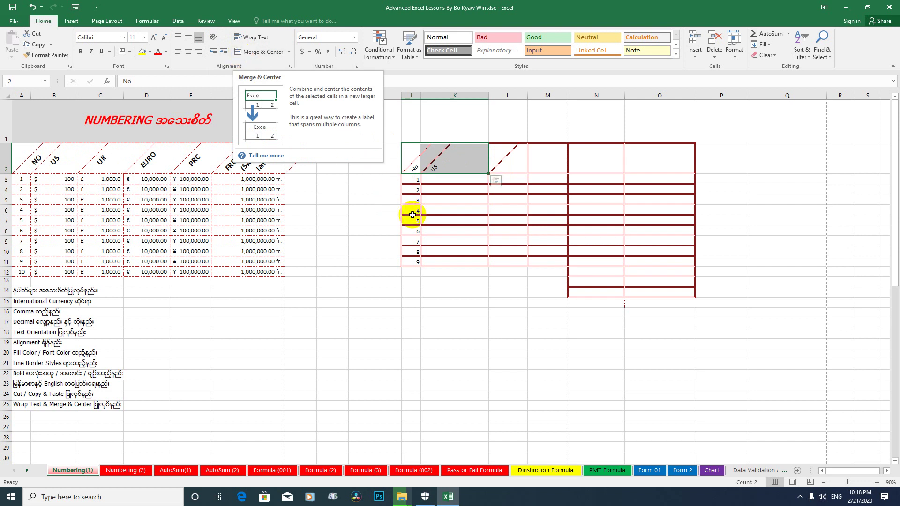
pyautogui.hotkey('ctrl', 'z')
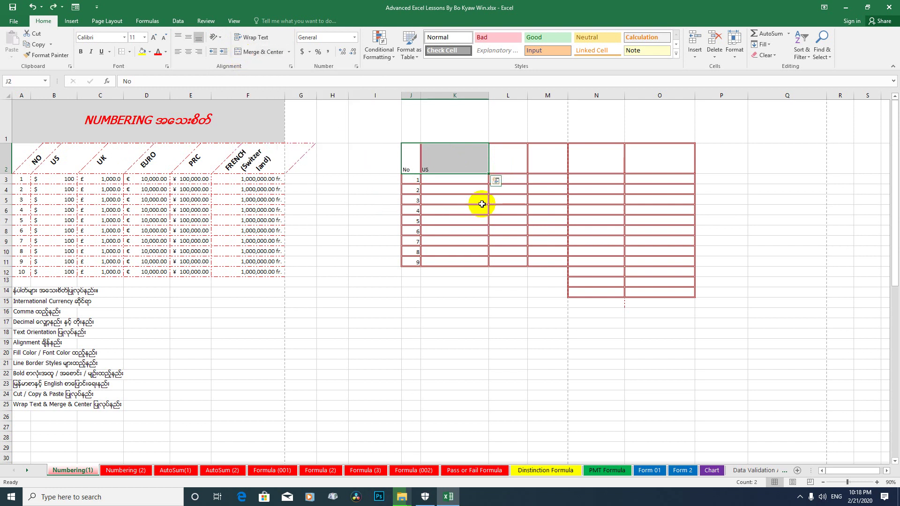
pyautogui.write('o')
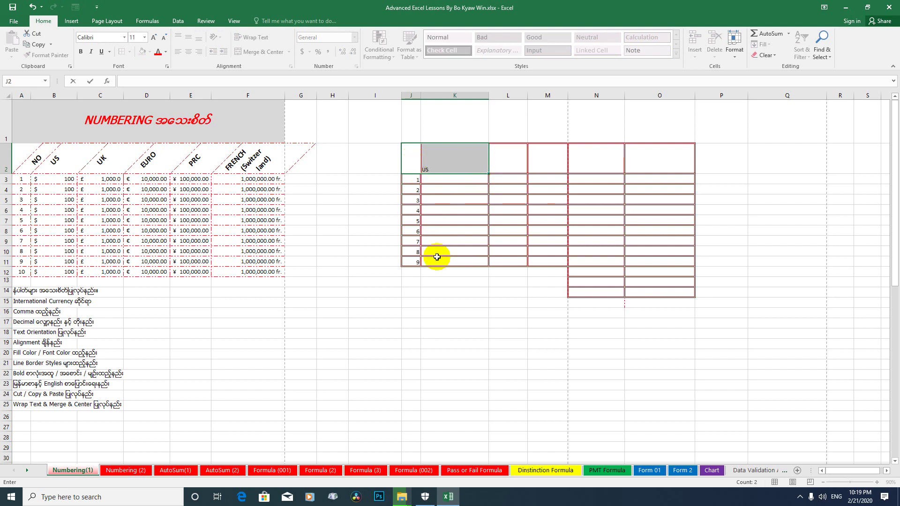
pyautogui.click(443, 292)
pyautogui.hotkey('ctrl', 'z')
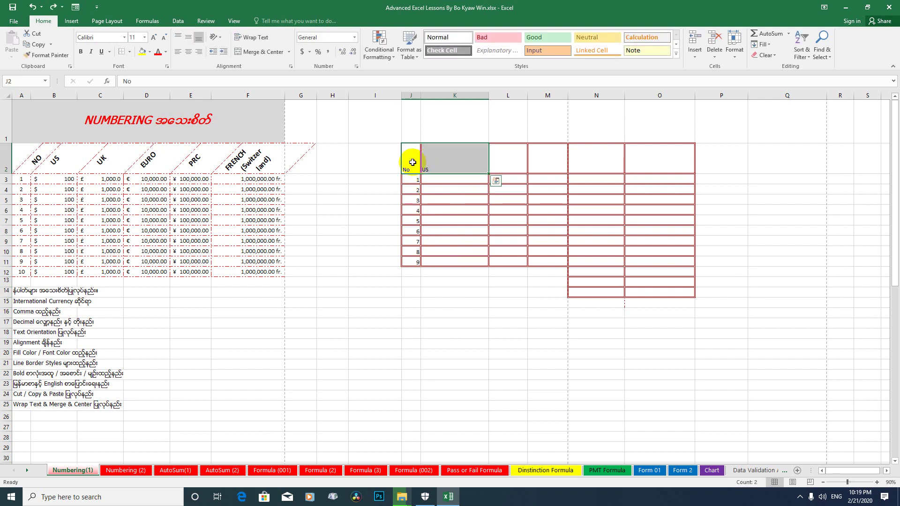
# Angle the whole header row J2:O2 counterclockwise.
pyautogui.click(221, 40)
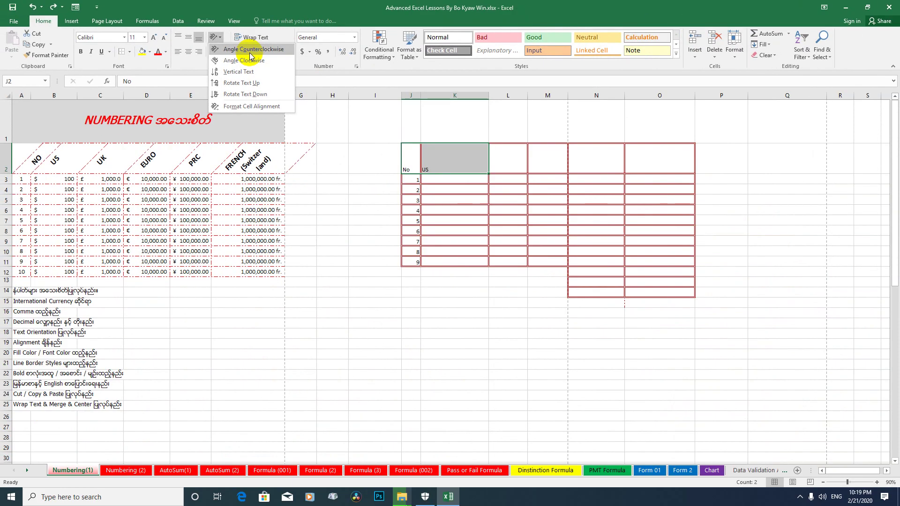
pyautogui.click(250, 53)
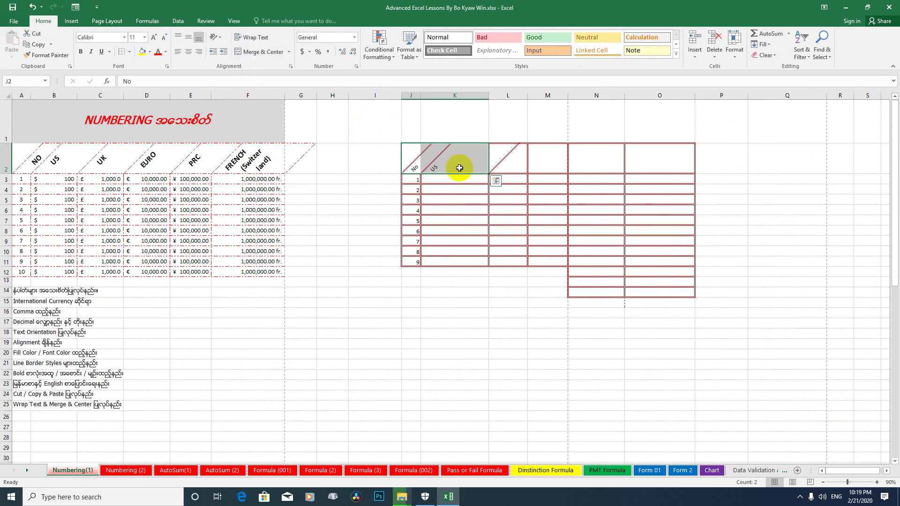
pyautogui.hotkey('ctrl', 'z')
pyautogui.moveTo(412, 161); pyautogui.dragTo(630, 166)
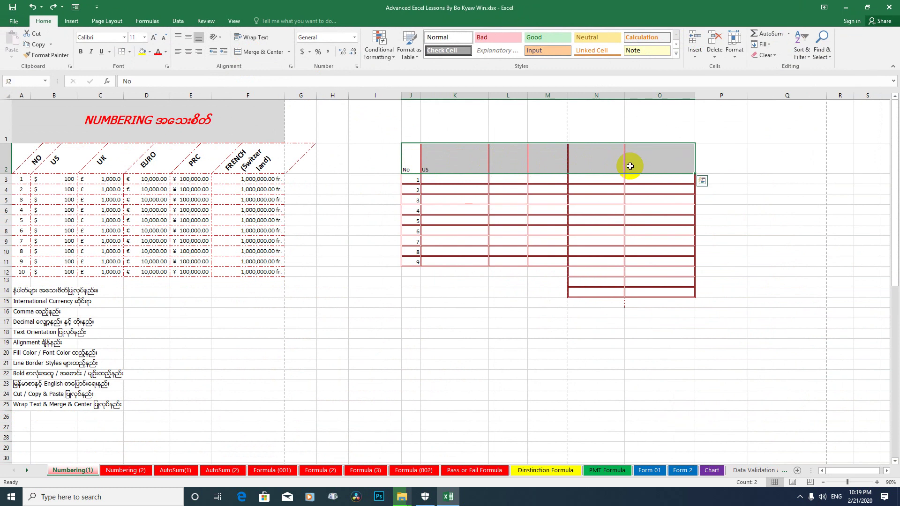
pyautogui.click(221, 40)
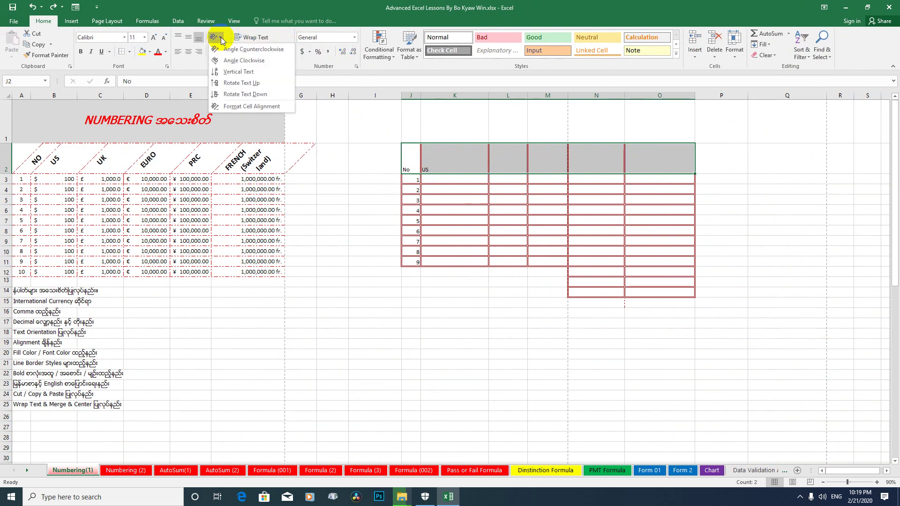
pyautogui.click(261, 49)
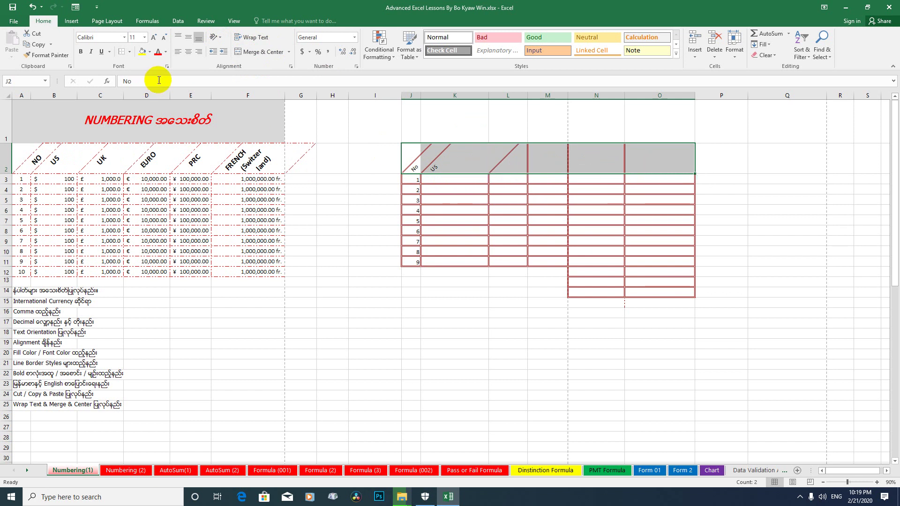
# Set the J2:O2 header text to 16 pt bold.
pyautogui.click(513, 167)
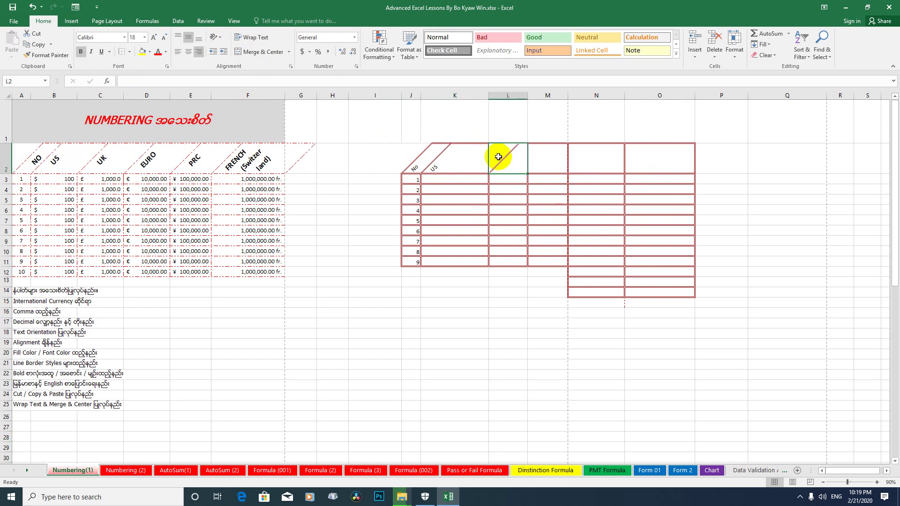
pyautogui.moveTo(416, 164); pyautogui.dragTo(649, 164)
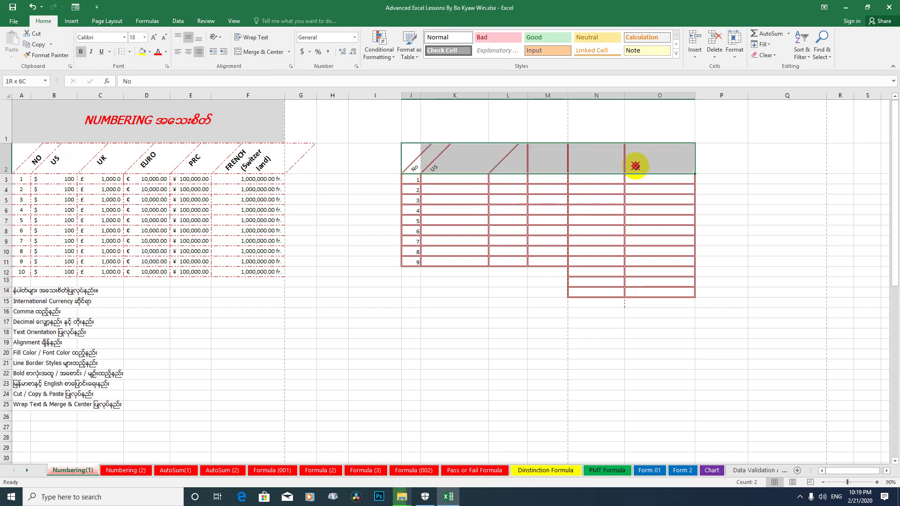
pyautogui.click(155, 39)
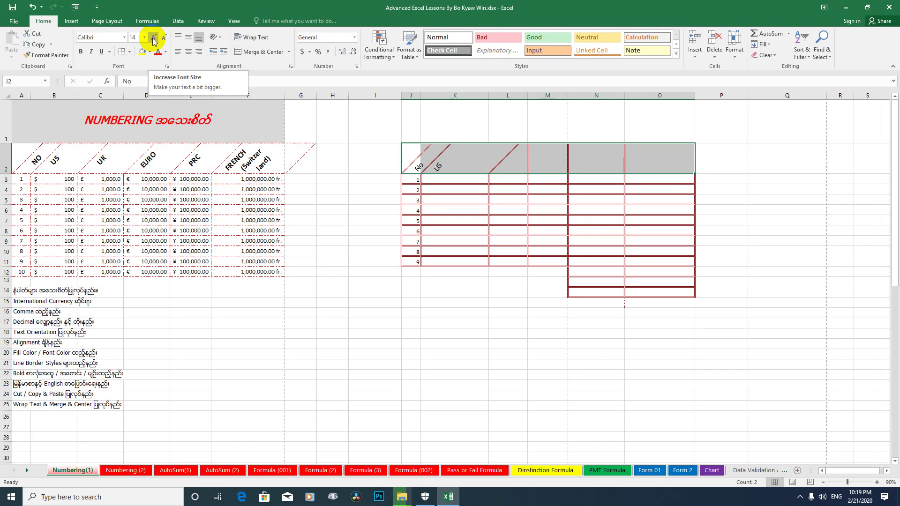
pyautogui.click(153, 41)
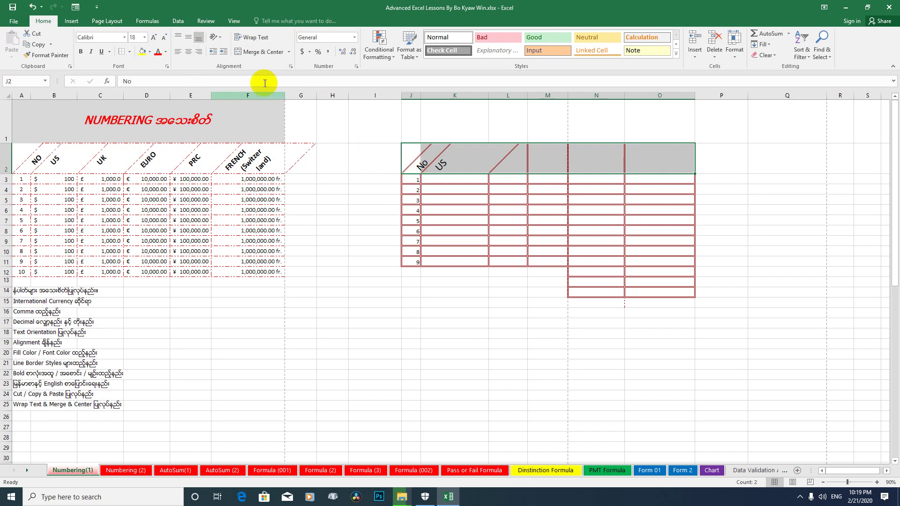
pyautogui.click(165, 41)
pyautogui.click(164, 41)
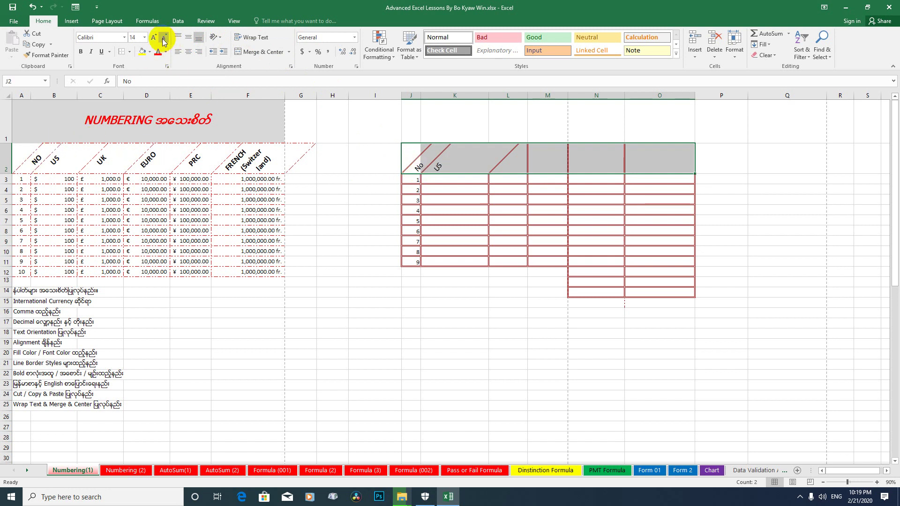
pyautogui.click(154, 39)
pyautogui.click(80, 54)
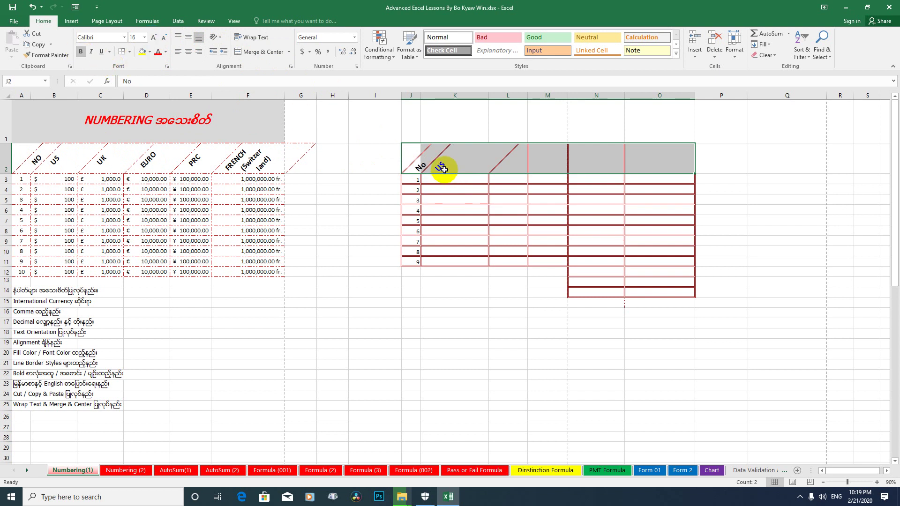
pyautogui.click(458, 281)
# Centre the J2:O2 header text both vertically and horizontally.
pyautogui.click(411, 165)
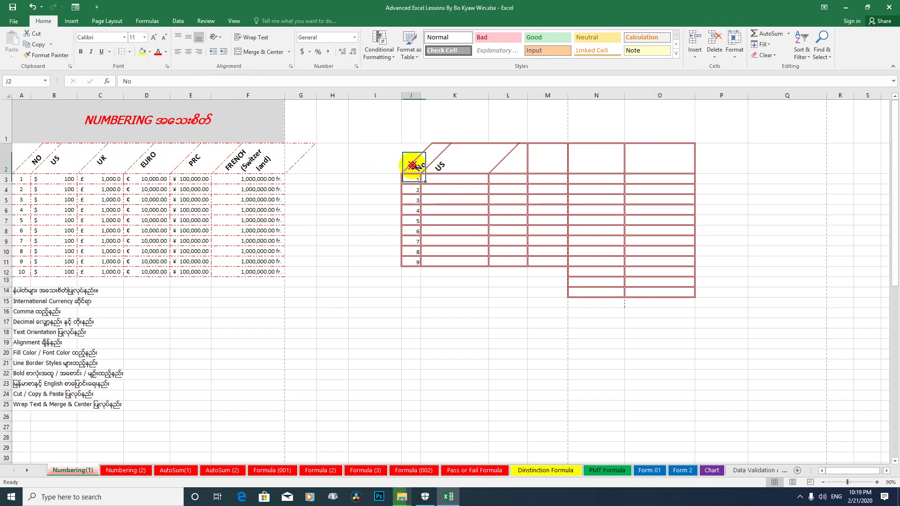
pyautogui.moveTo(412, 165); pyautogui.dragTo(641, 167)
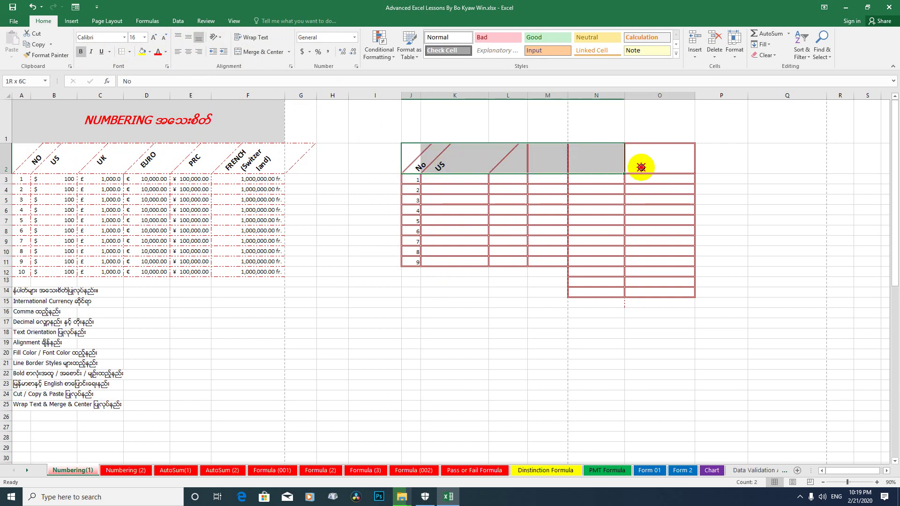
pyautogui.click(187, 39)
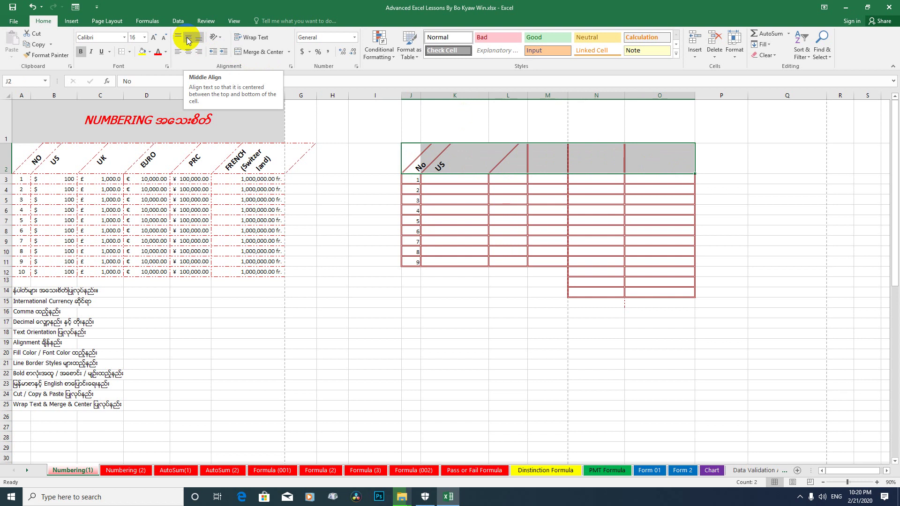
pyautogui.click(187, 39)
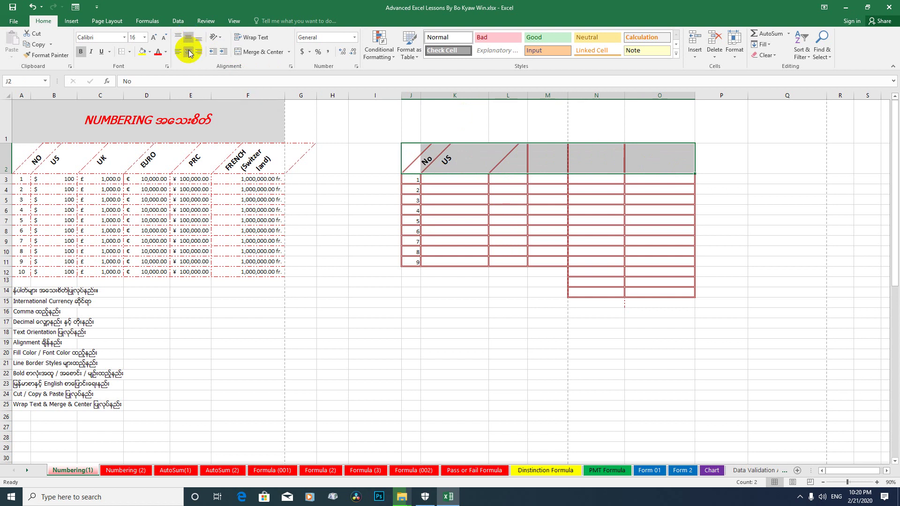
pyautogui.click(189, 53)
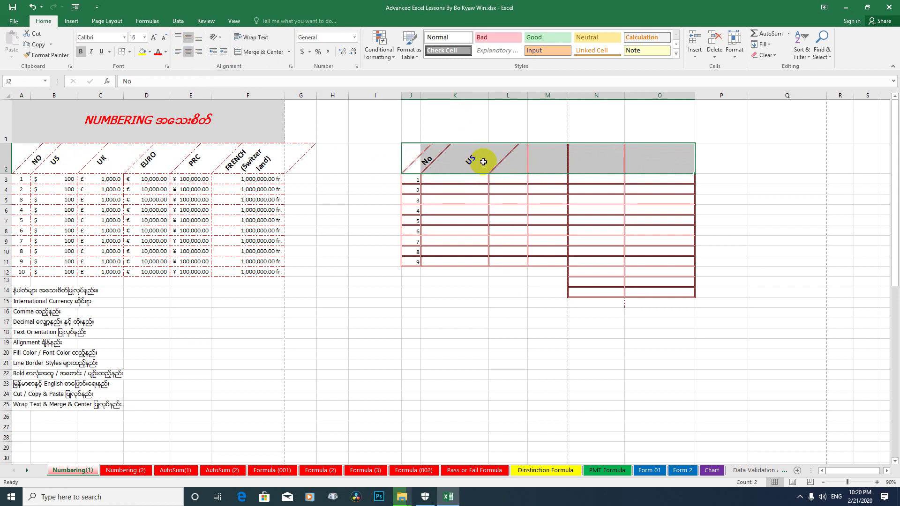
pyautogui.click(483, 291)
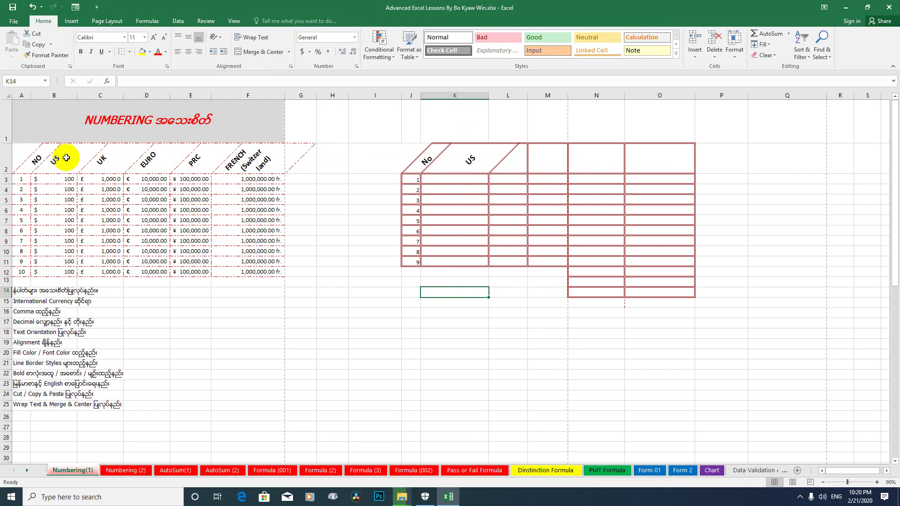
# Copy source headers A2:G2 and paste them into J2, keeping source column widths.
pyautogui.moveTo(22, 156); pyautogui.dragTo(300, 156)
pyautogui.hotkey('ctrl', 'c')
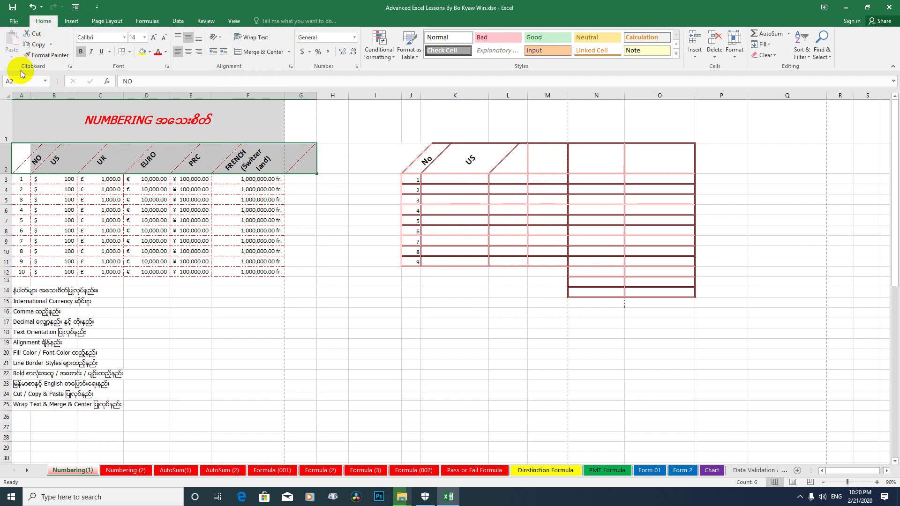
pyautogui.click(38, 46)
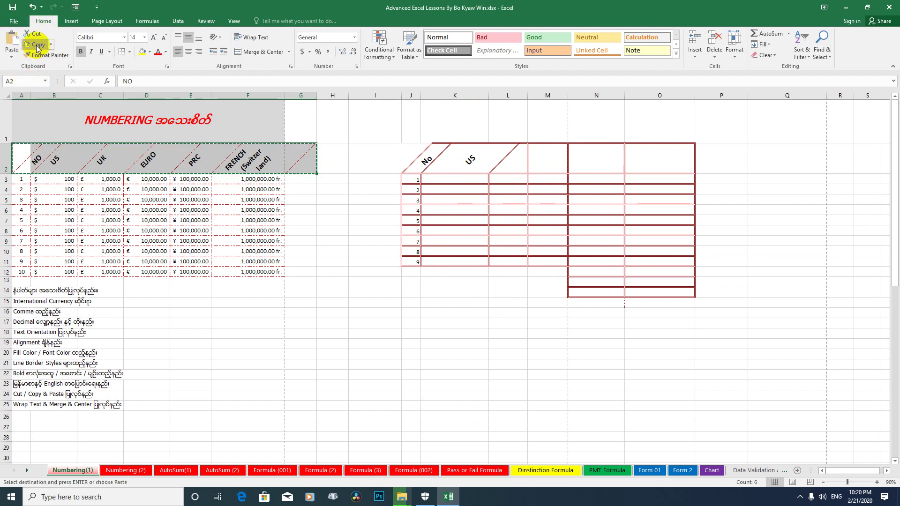
pyautogui.click(412, 170)
pyautogui.click(13, 53)
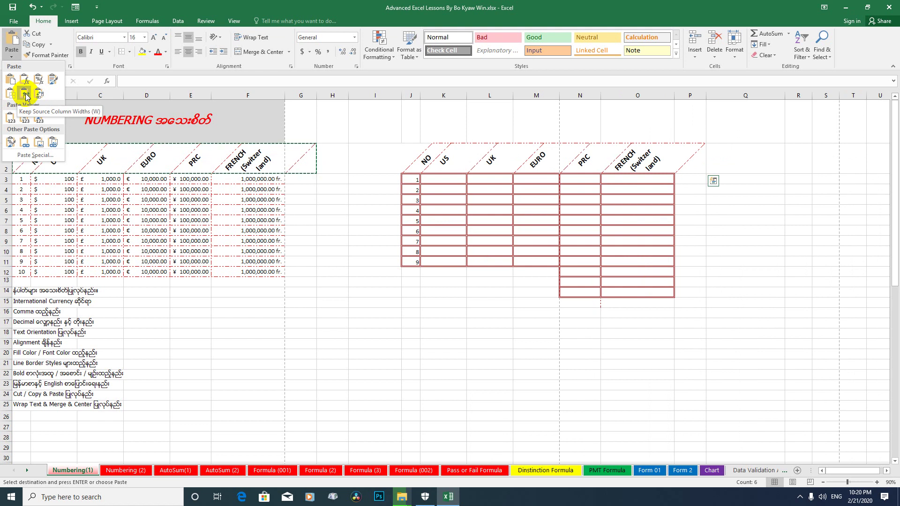
pyautogui.click(26, 96)
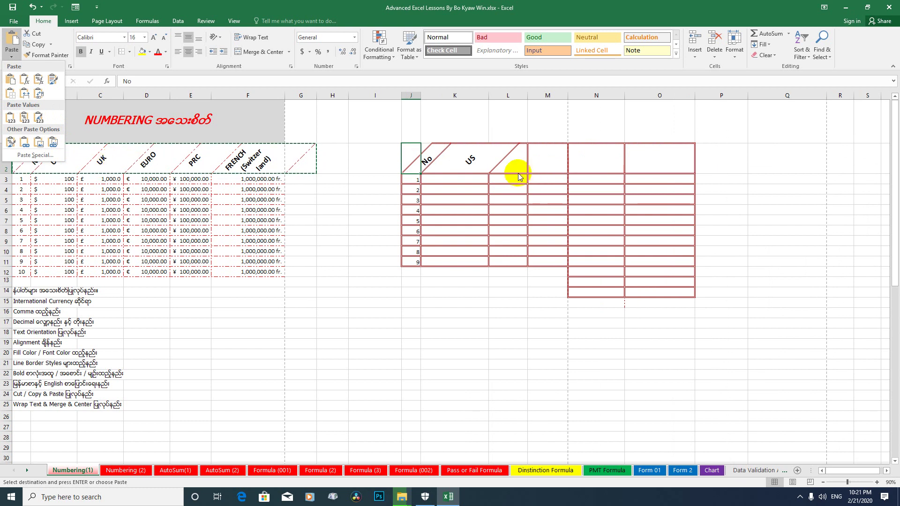
pyautogui.click(25, 95)
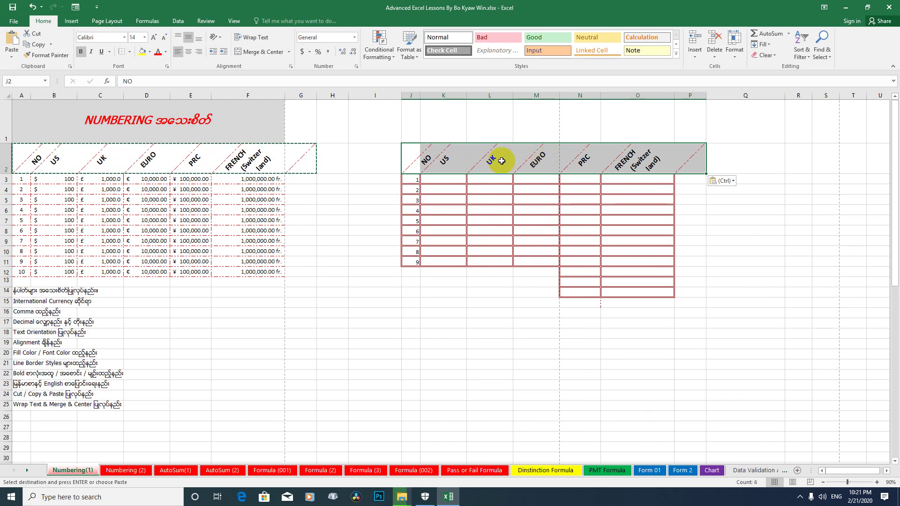
# Re-paste the NO–FRENCH headers with No Borders and undo the stray change in D2.
pyautogui.click(32, 7)
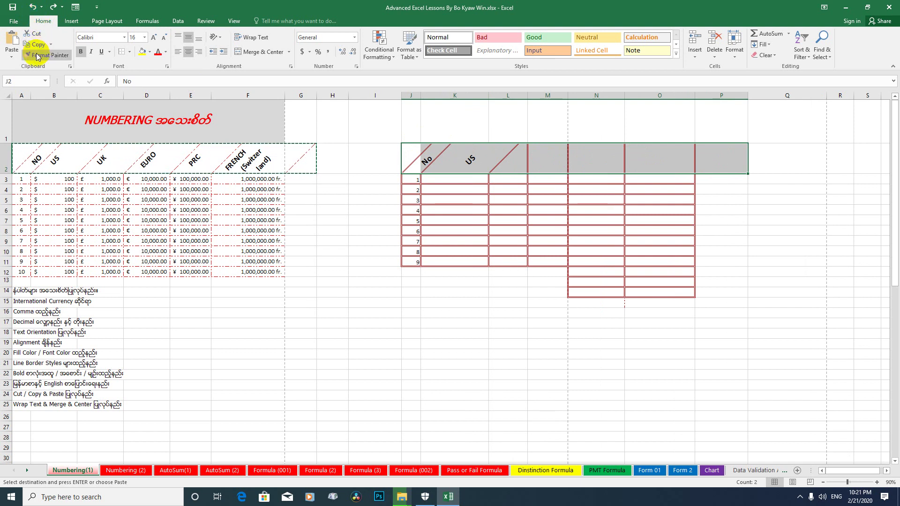
pyautogui.click(11, 60)
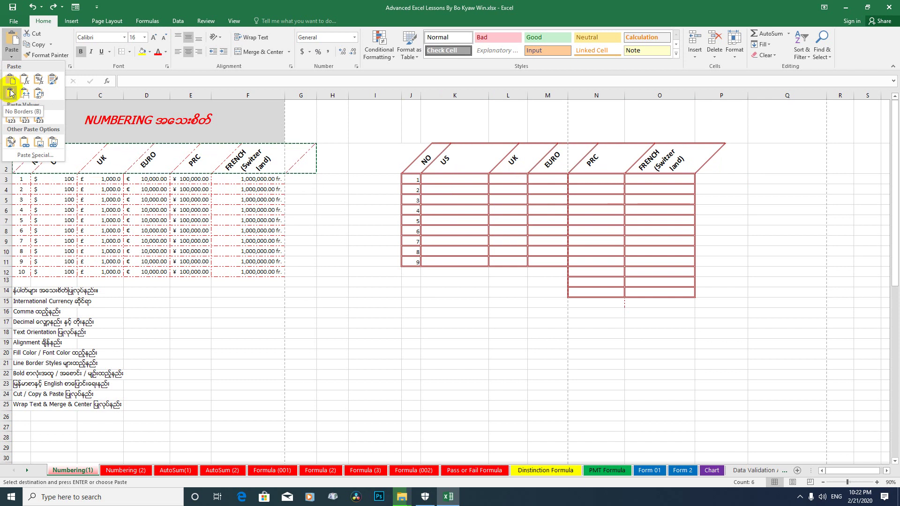
pyautogui.click(11, 92)
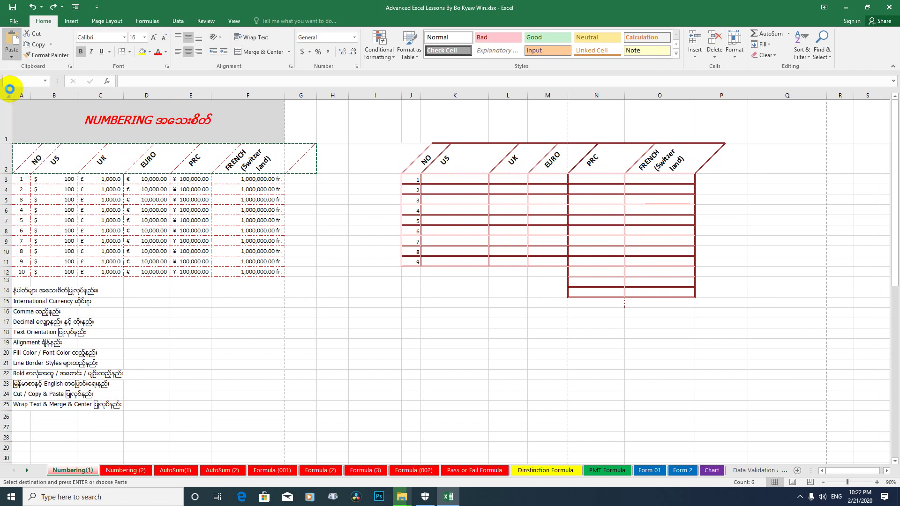
pyautogui.click(125, 162)
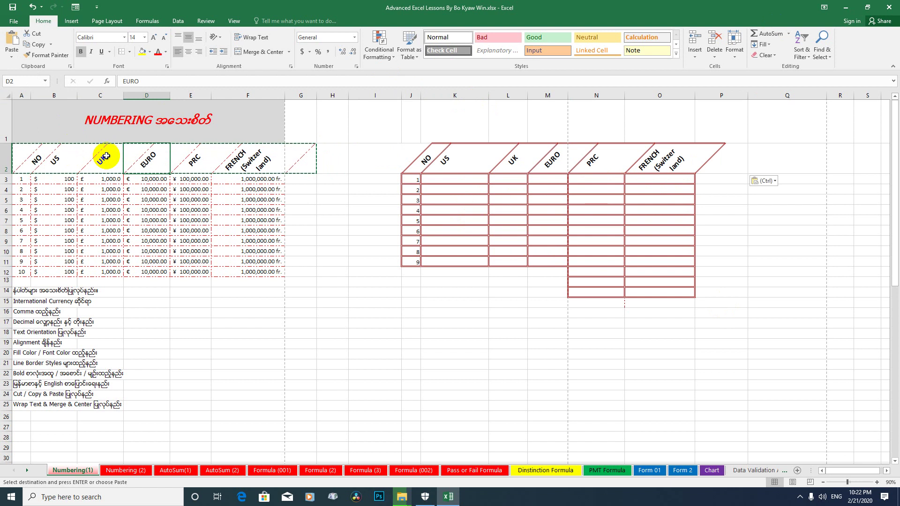
pyautogui.hotkey('ctrl', 'z')
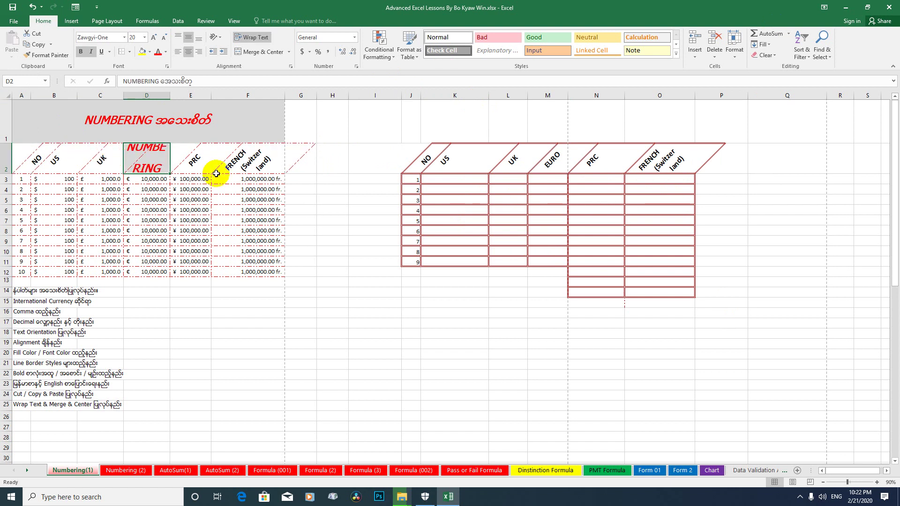
pyautogui.hotkey('ctrl', 'z')
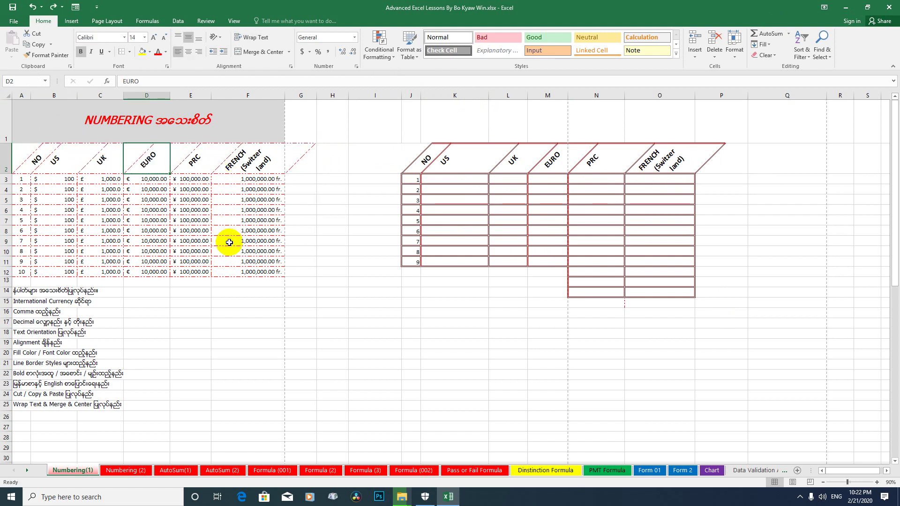